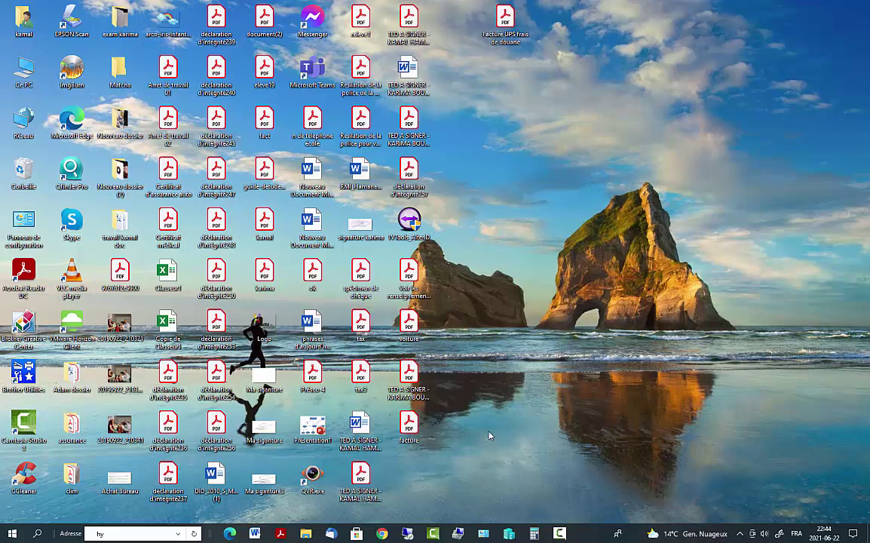
- Bring up the open ISO folder to view its disk images, and close the window
mouse_move(305, 532)
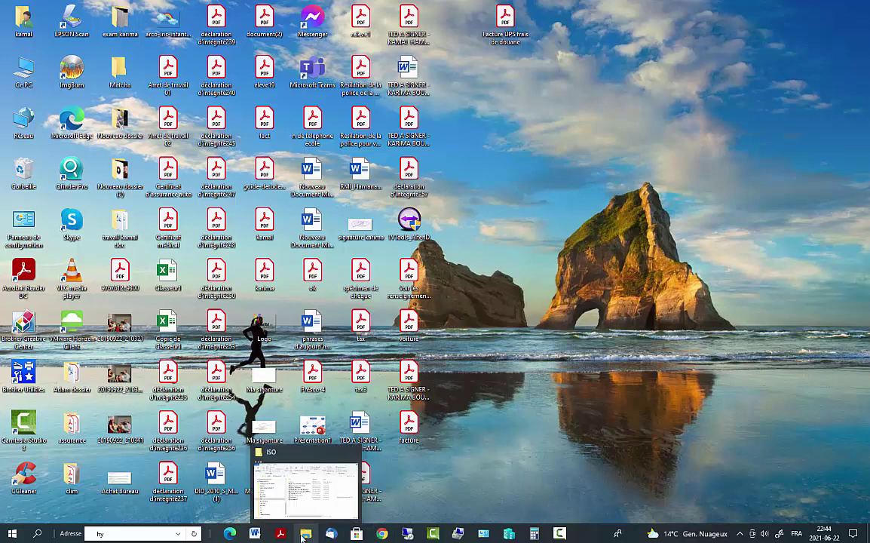
left_click(322, 510)
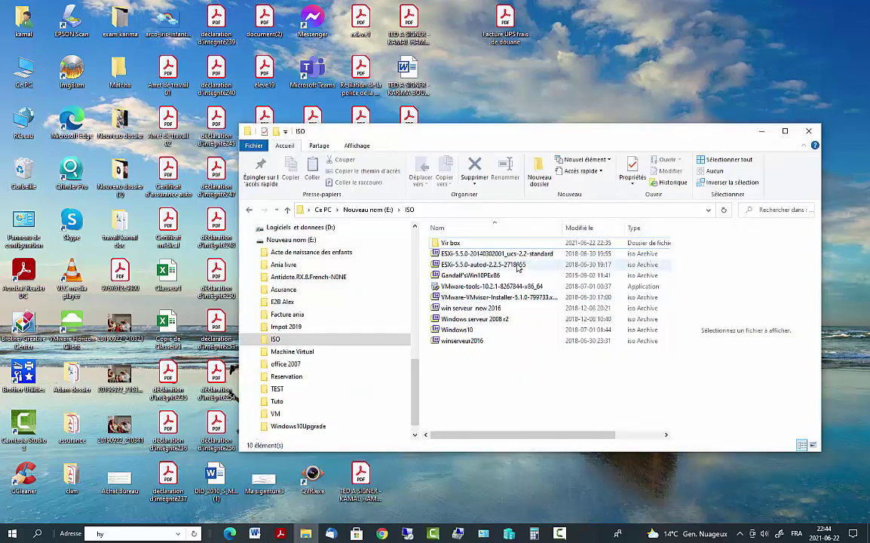
mouse_move(519, 269)
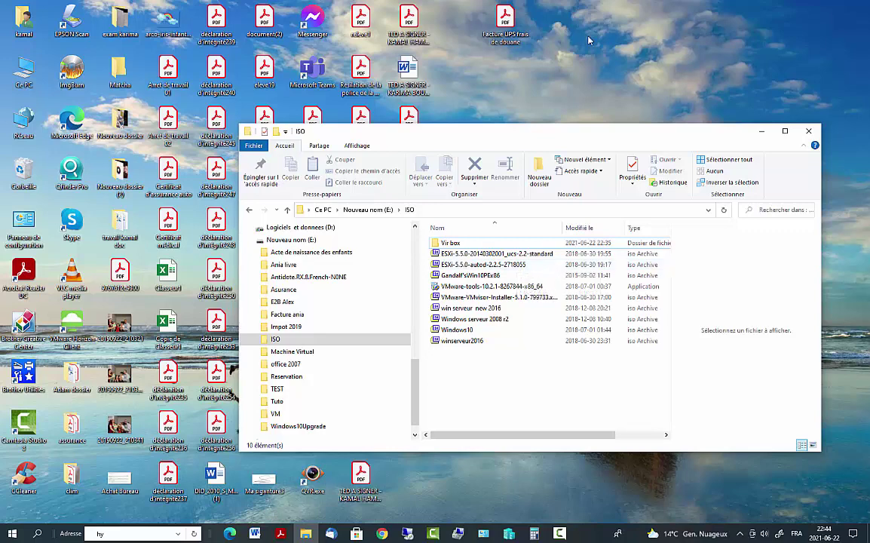
left_click(806, 131)
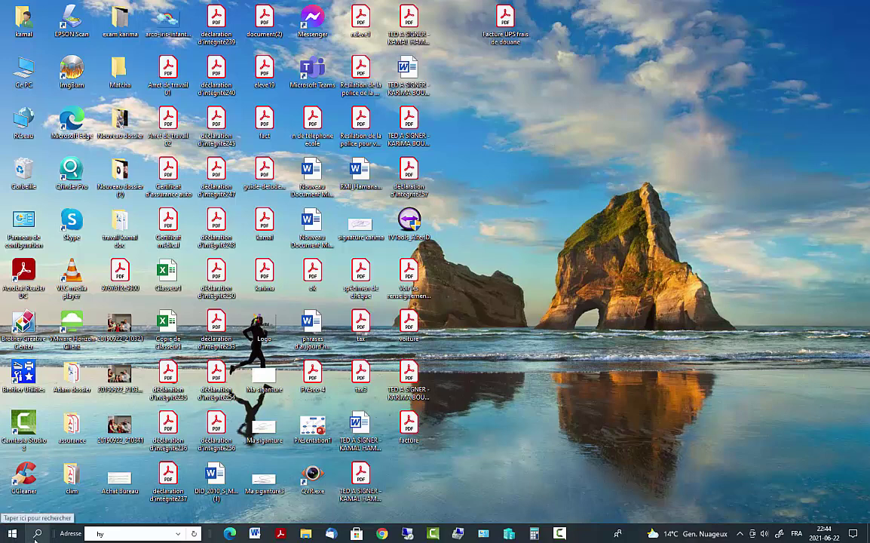
- Find the Panneau de configuration by searching for "pan" and open it in a maximized window
right_click(668, 84)
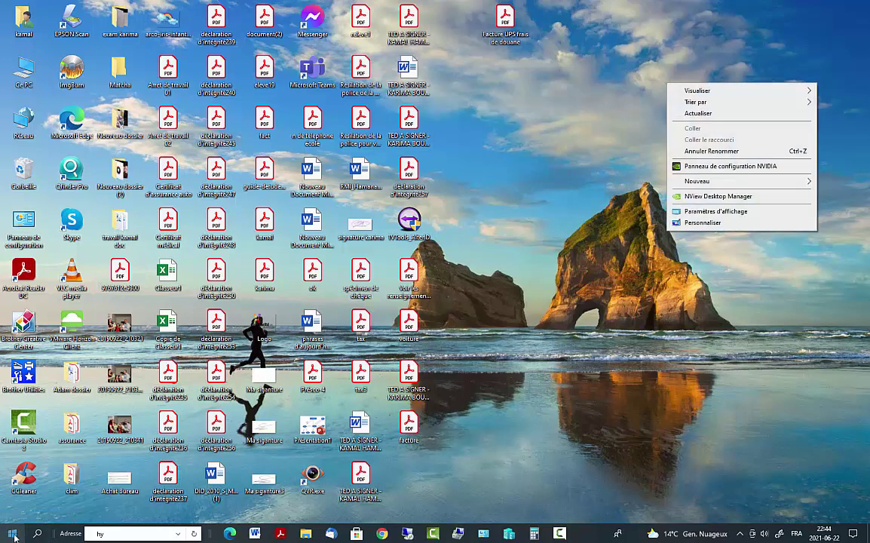
left_click(39, 536)
left_click(39, 536)
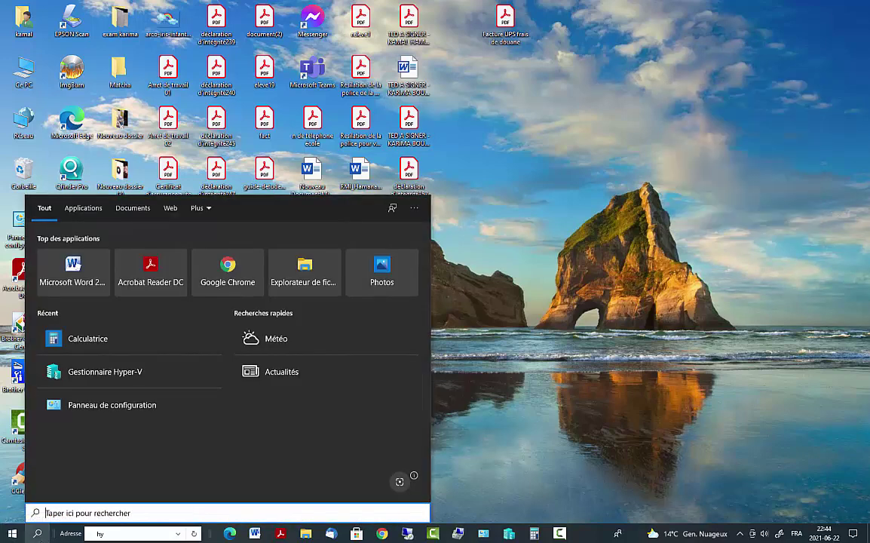
type("a")
key("BackSpace")
type("pan")
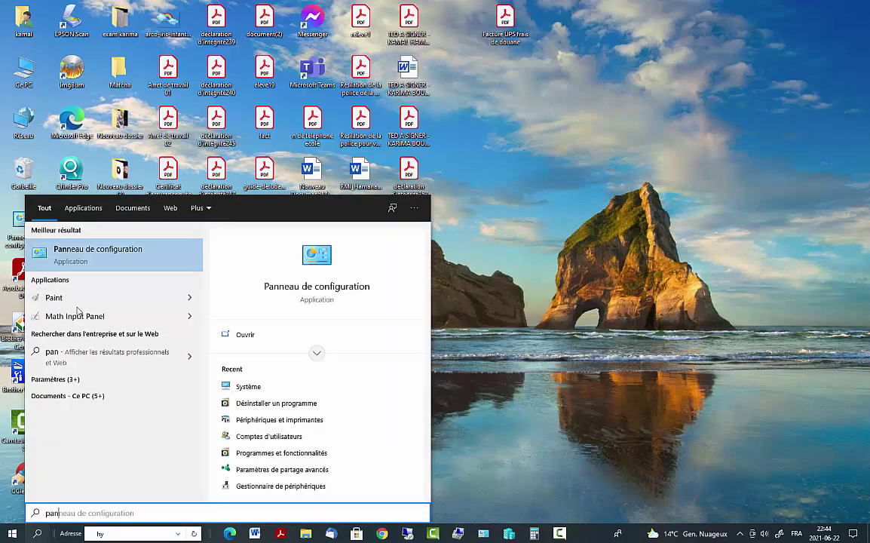
left_click(78, 259)
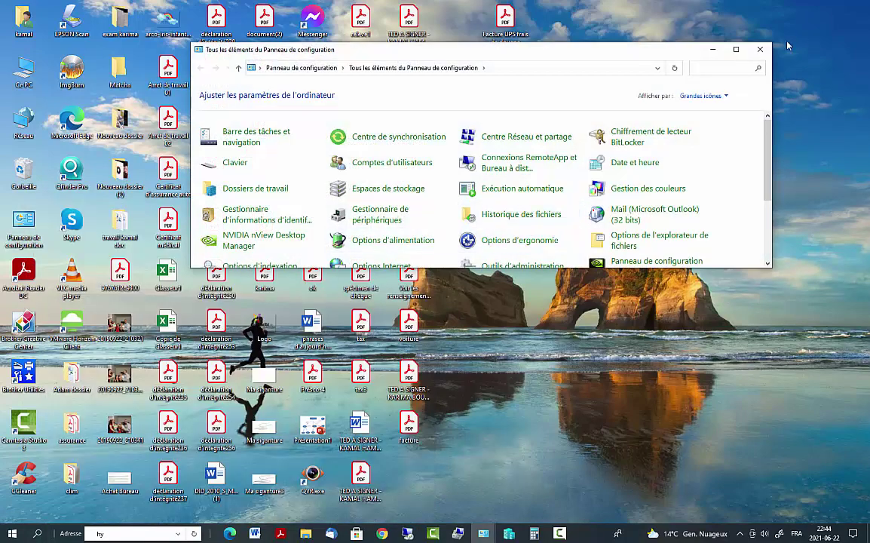
left_click(736, 51)
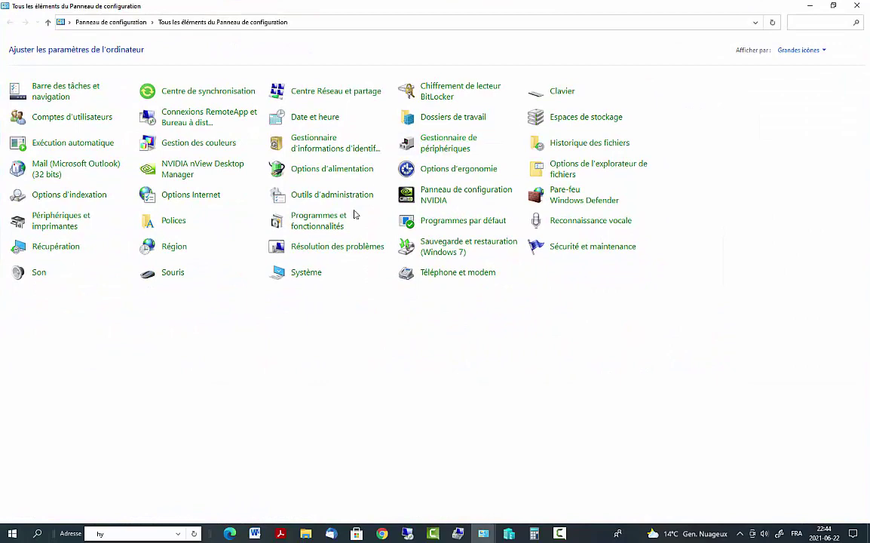
- Open the list for turning Windows features on or off from Programmes et fonctionnalités
left_click(116, 24)
left_click(315, 200)
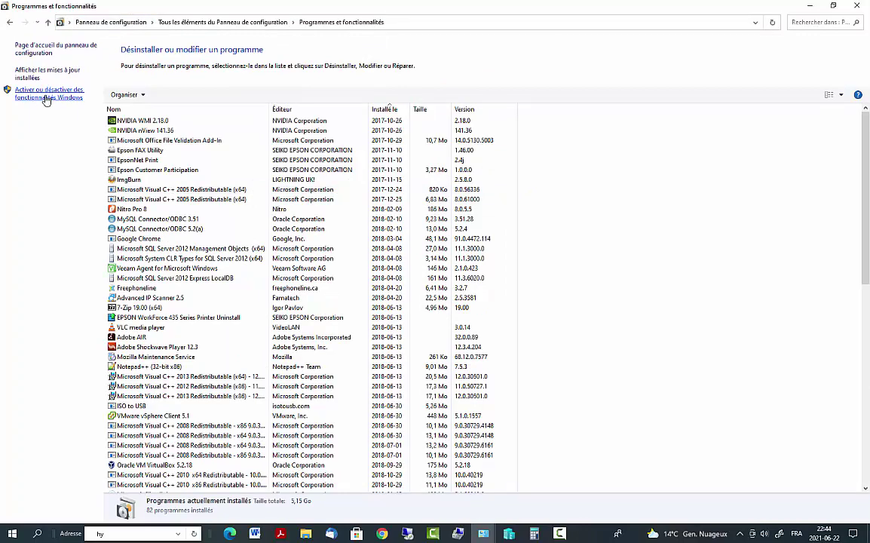
left_click(46, 98)
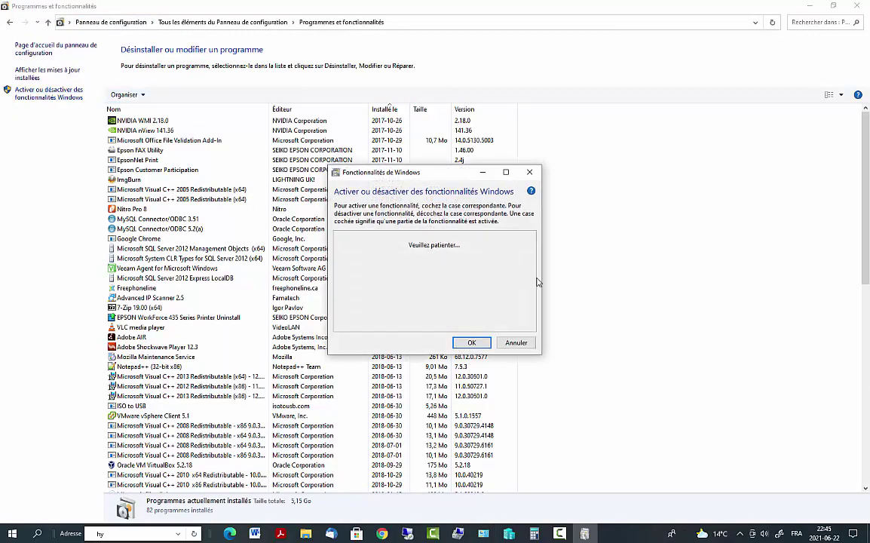
- Expand the Hyper-V feature to check its components, and leave without changes, returning to the desktop
scroll(370, 275, "down", 2)
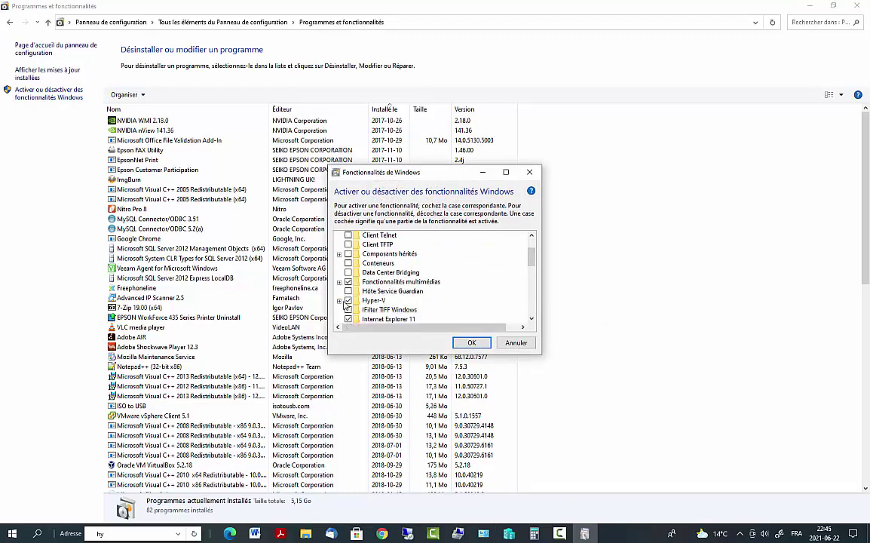
left_click(340, 300)
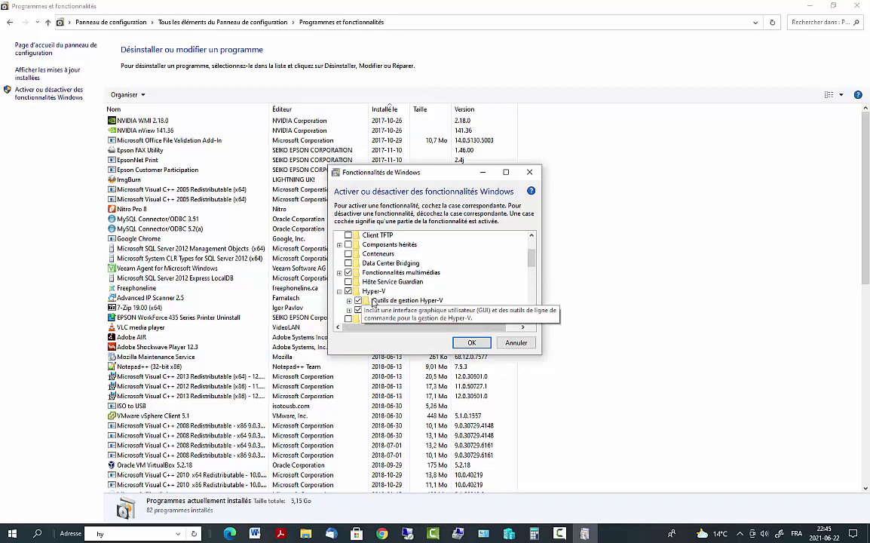
left_click(517, 343)
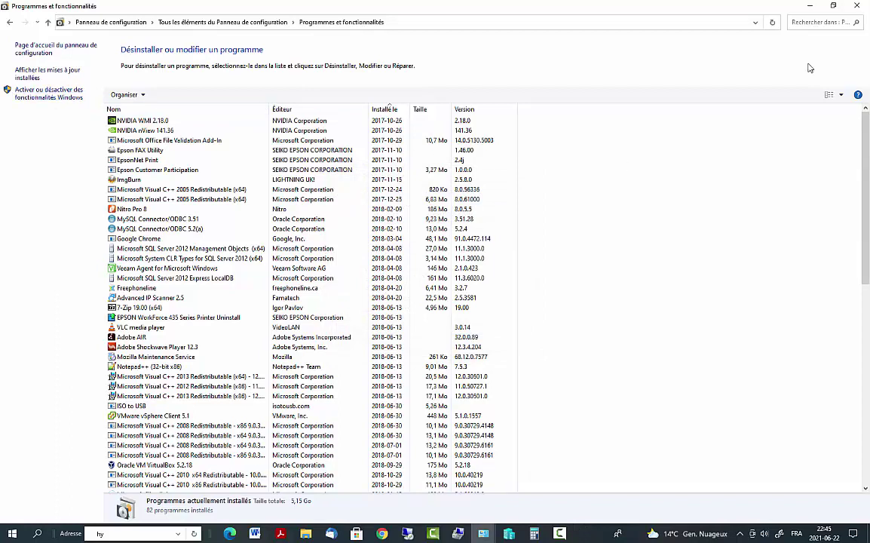
left_click(810, 6)
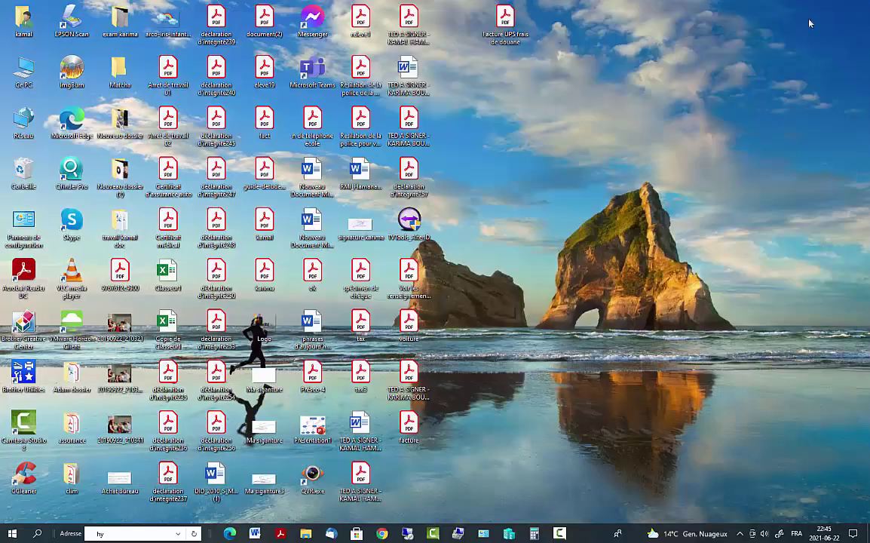
right_click(549, 133)
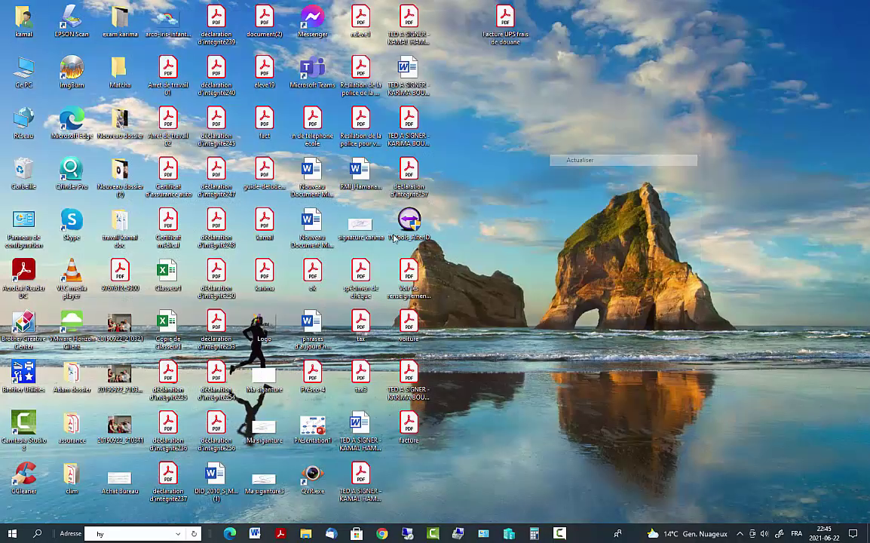
- Search for "gesti" to open Gestionnaire Hyper-V and move its window higher on the desktop
left_click(36, 534)
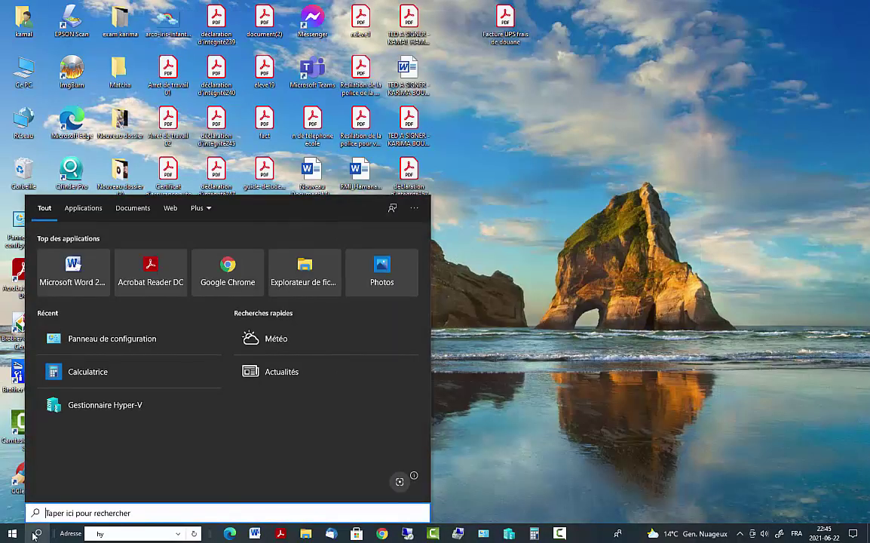
type("g")
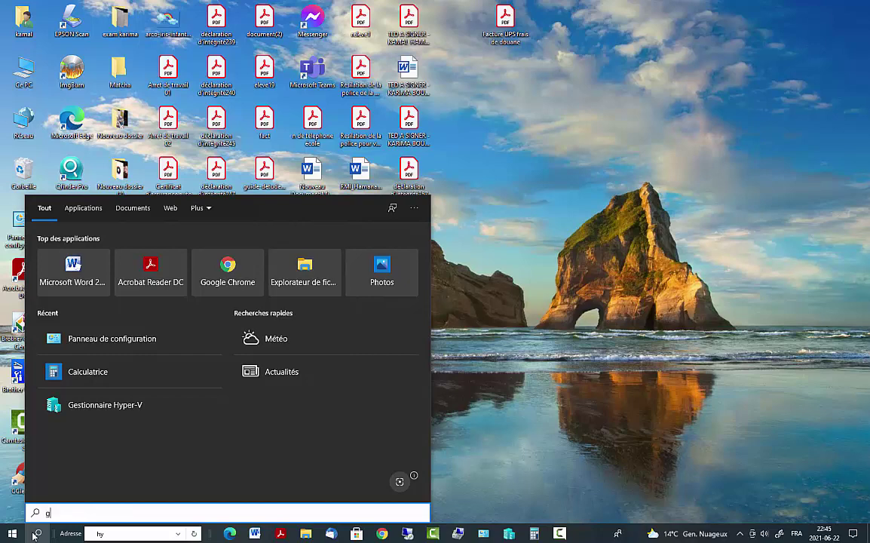
type("e")
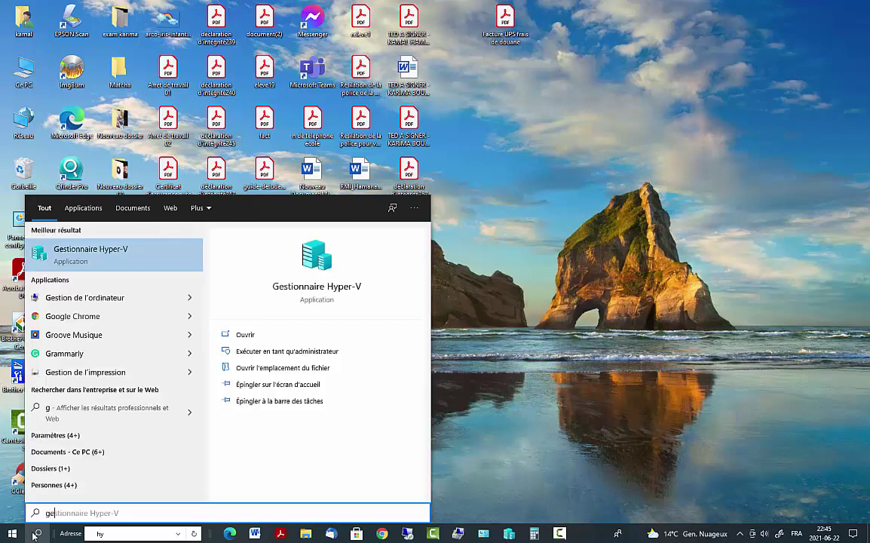
type("sti")
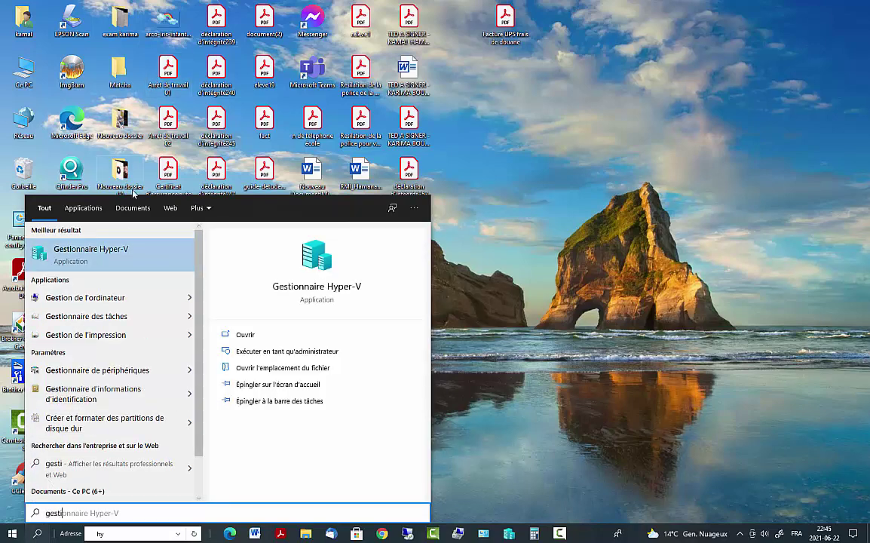
left_click(90, 242)
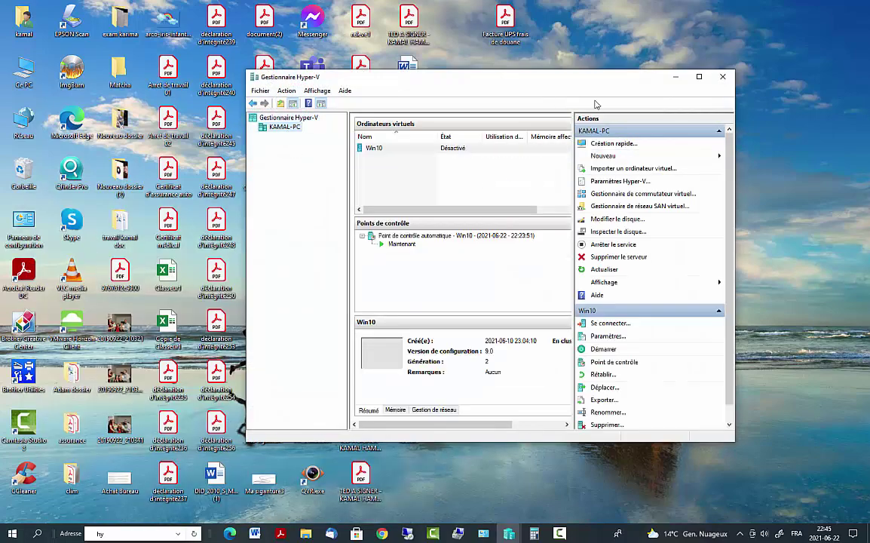
left_click_drag(577, 79, 595, 48)
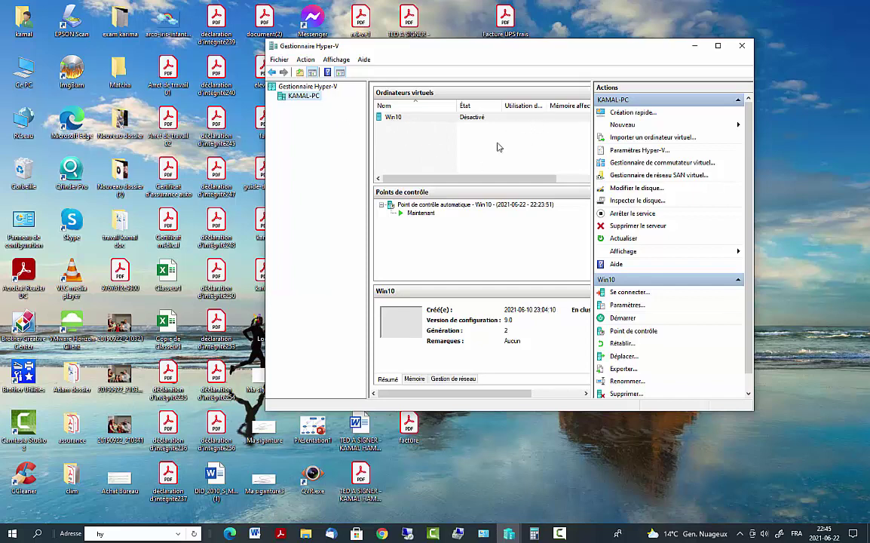
- Select the existing Win10 virtual machine to view its details and available actions, and deselect it
left_click(389, 132)
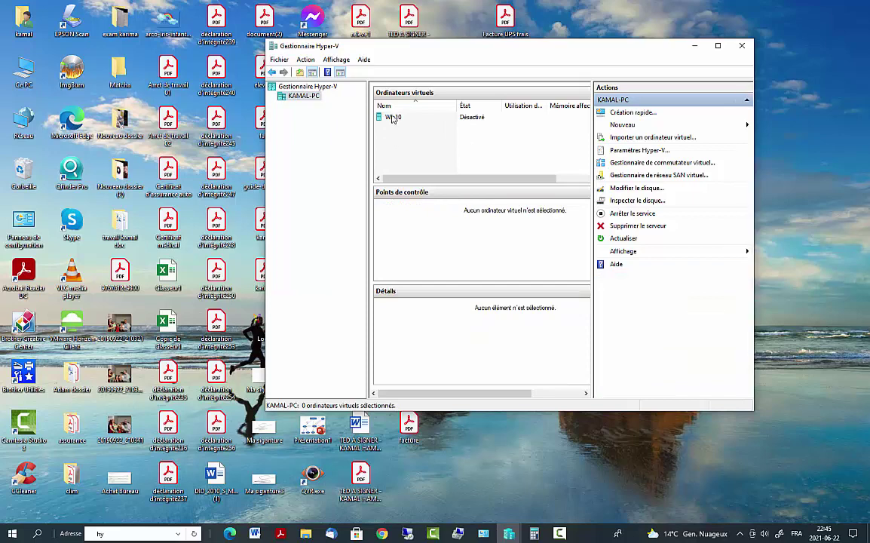
left_click(392, 117)
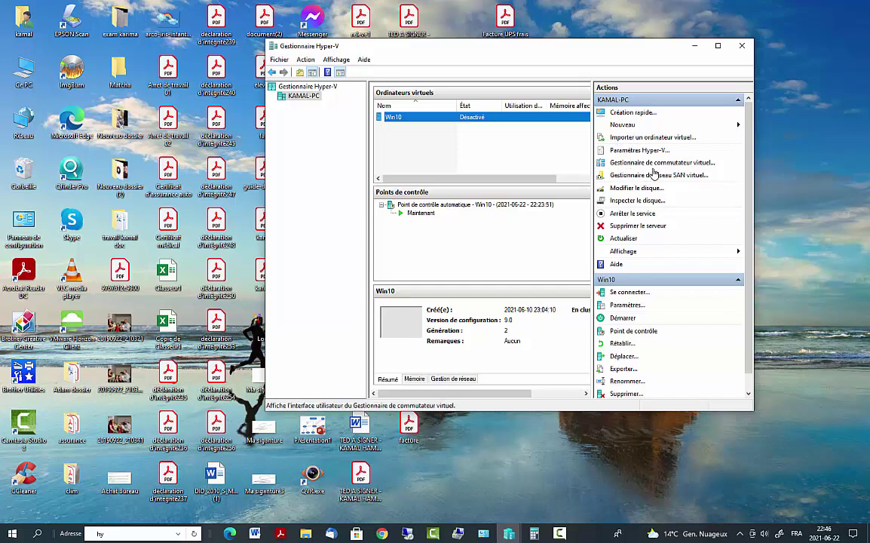
left_click(404, 143)
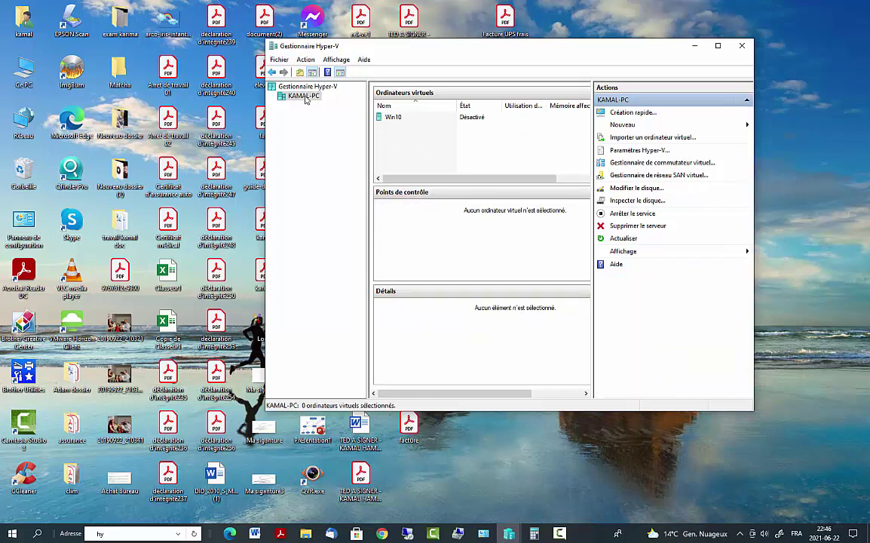
- Start a new virtual machine on the local Hyper-V server and proceed past the wizard's introduction
right_click(307, 101)
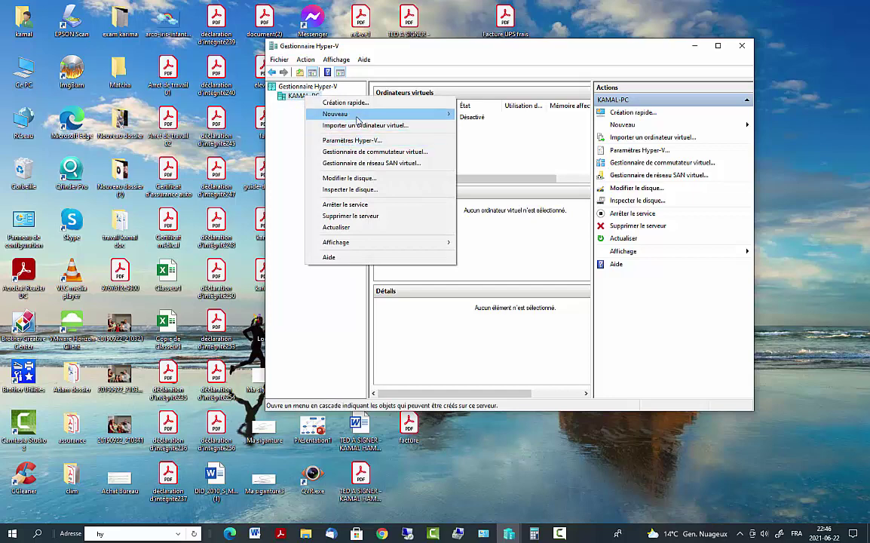
mouse_move(359, 119)
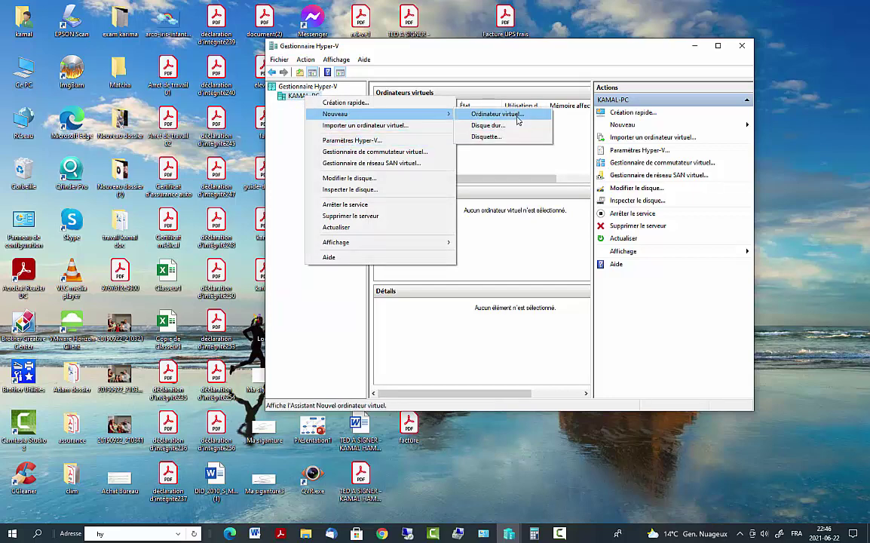
left_click(518, 121)
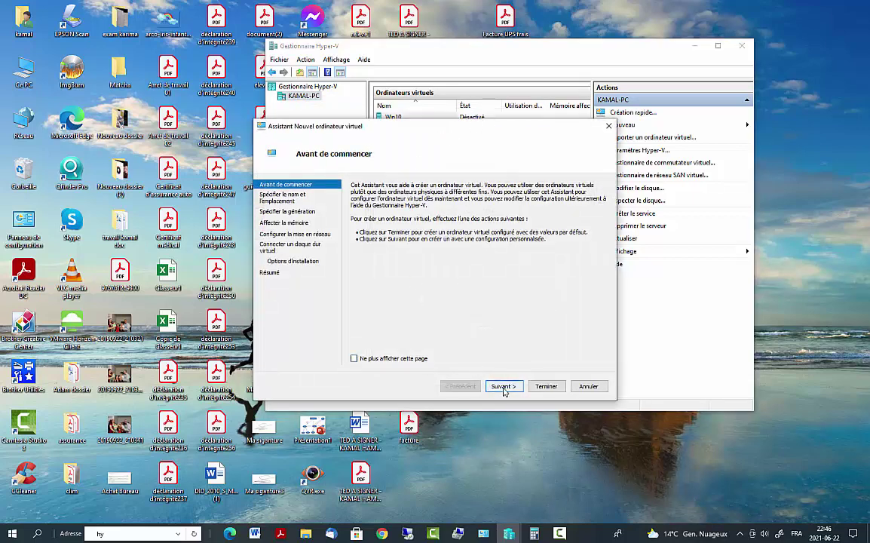
left_click(502, 386)
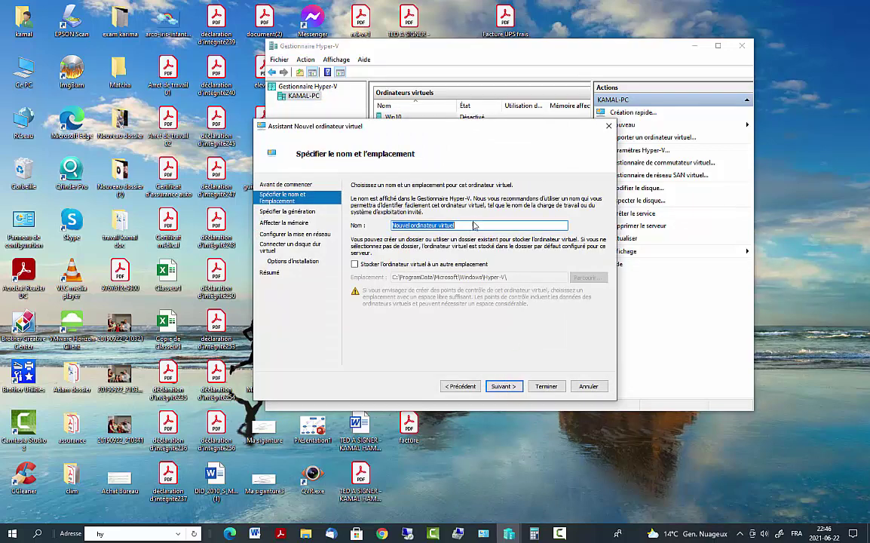
- Name the virtual machine Win01 and accept the default storage location
type("Win01")
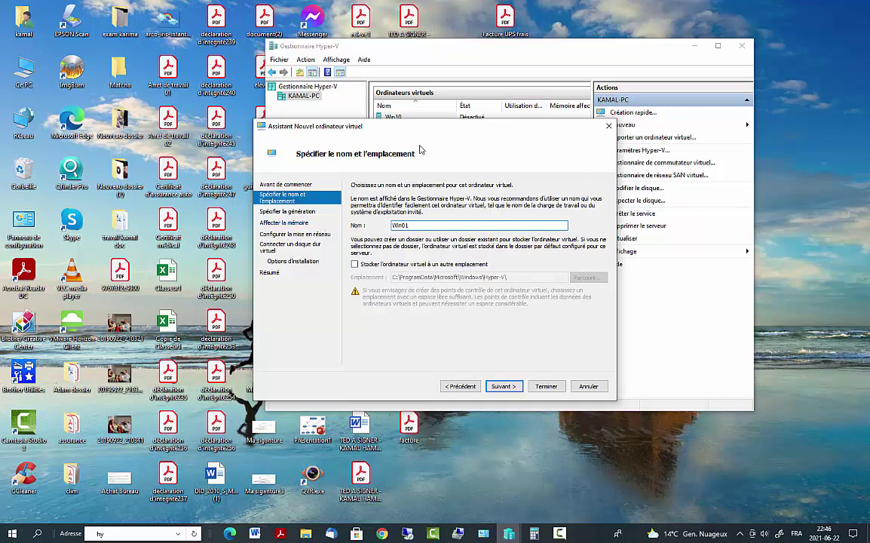
left_click_drag(423, 128, 432, 92)
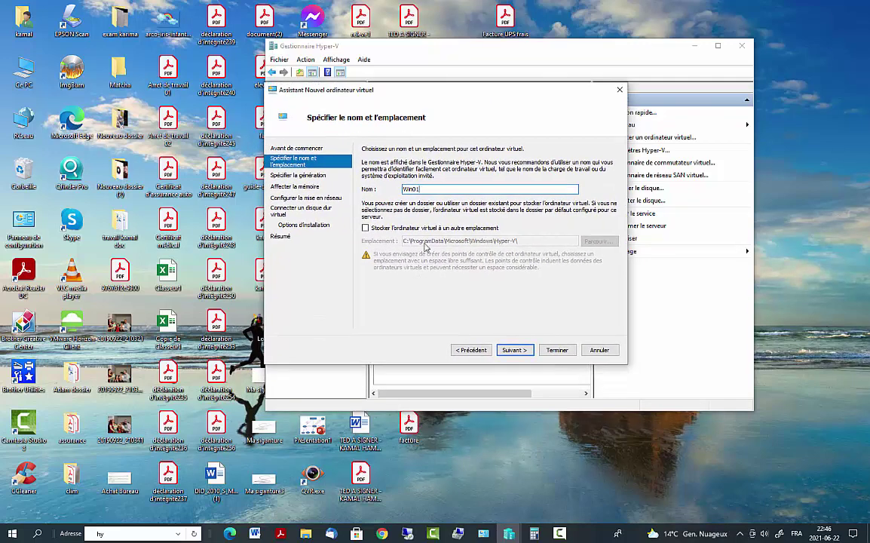
left_click(513, 351)
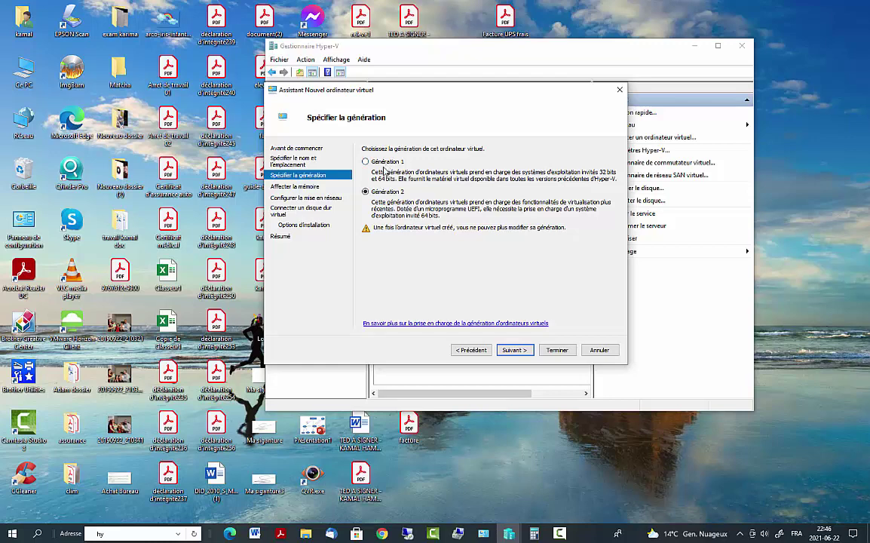
- Accept Génération 2 for the virtual machine and set its startup memory to 4096 MB
left_click(513, 350)
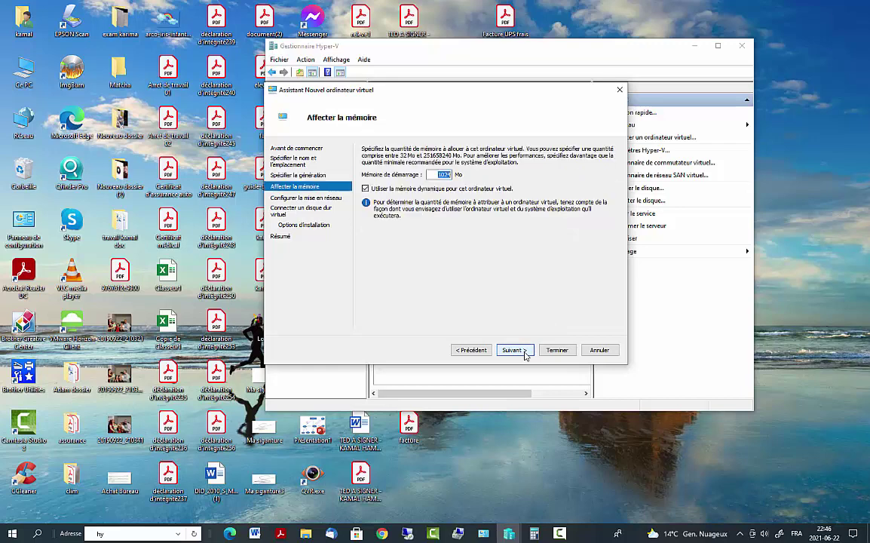
left_click(432, 174)
left_click_drag(432, 175, 473, 174)
type("4096")
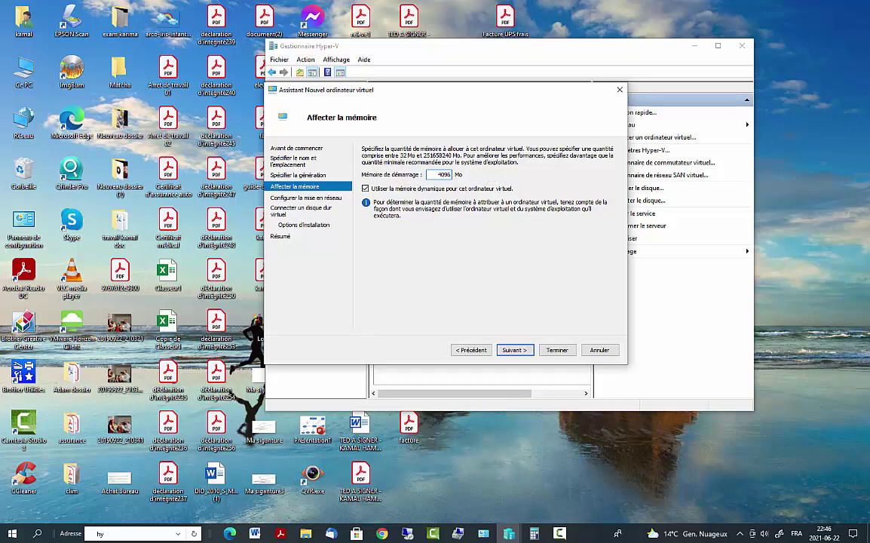
- Check the host PC's installed RAM in the Windows system properties, and return to the virtual machine wizard
left_click(37, 534)
type("pc")
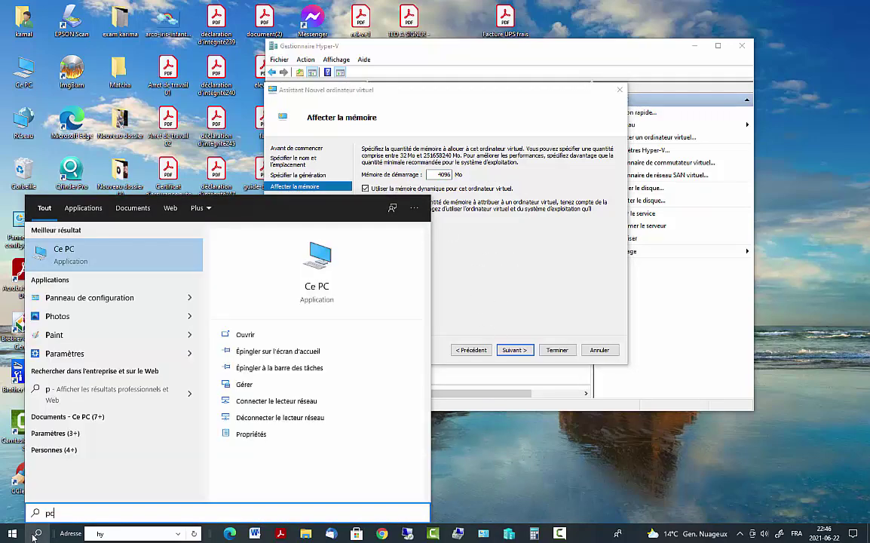
right_click(113, 257)
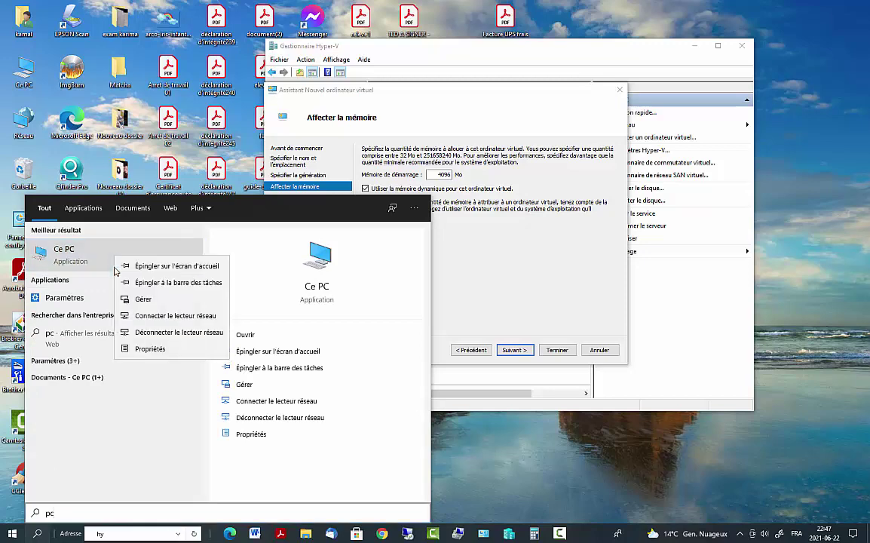
left_click(143, 349)
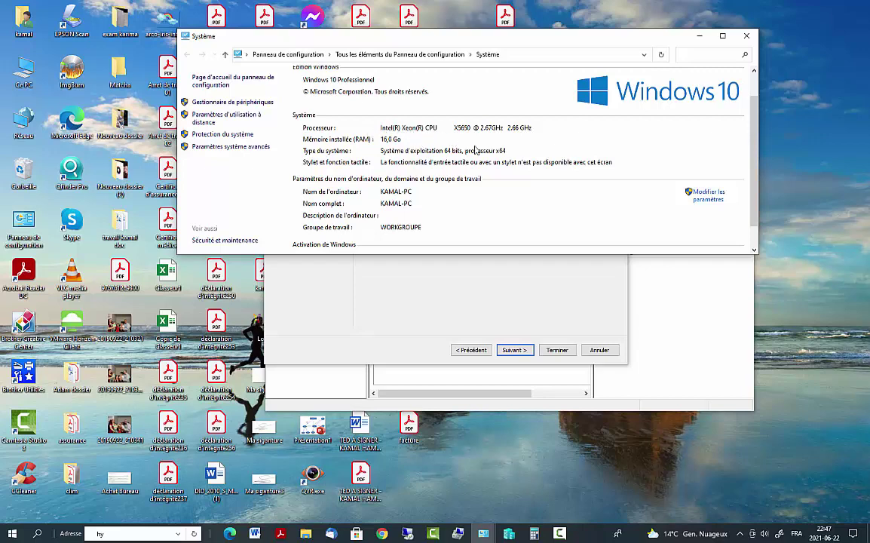
left_click(699, 36)
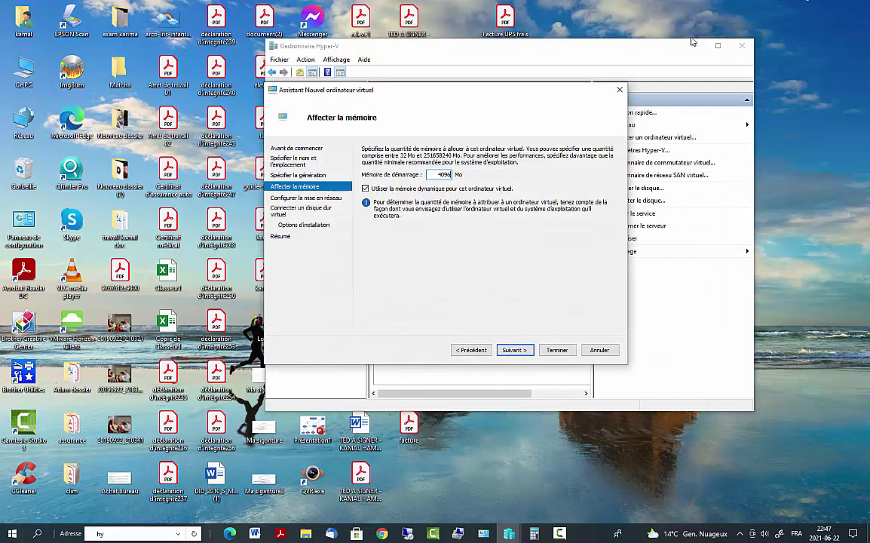
- Proceed to the network configuration, review the available virtual switches, and keep the connection as Non connecté
left_click(515, 352)
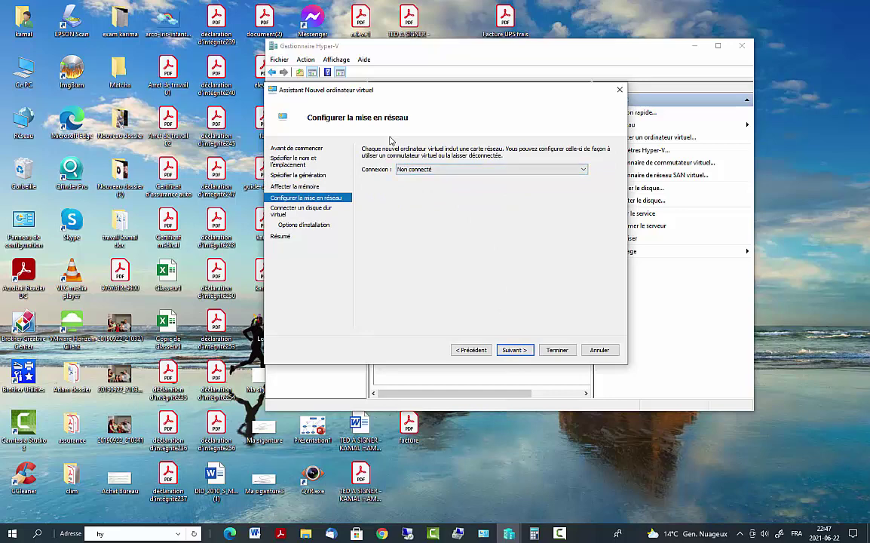
left_click(411, 170)
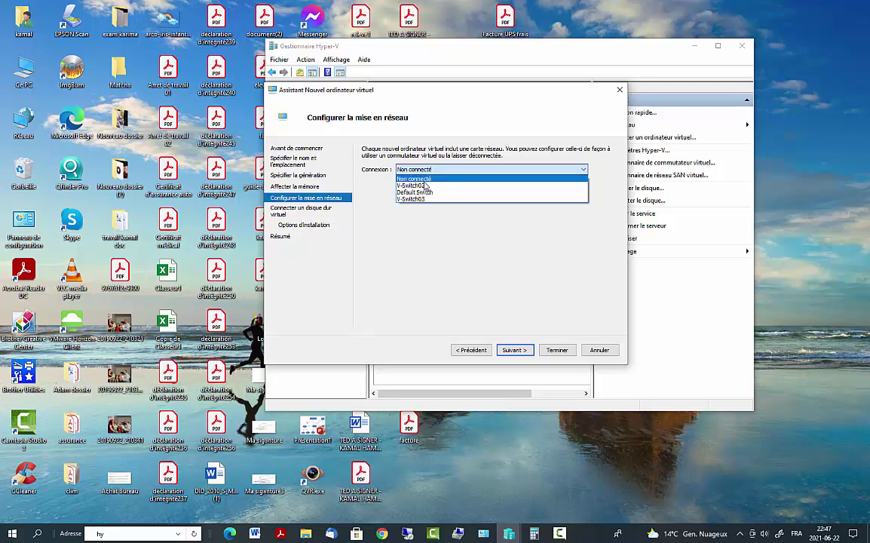
left_click(435, 202)
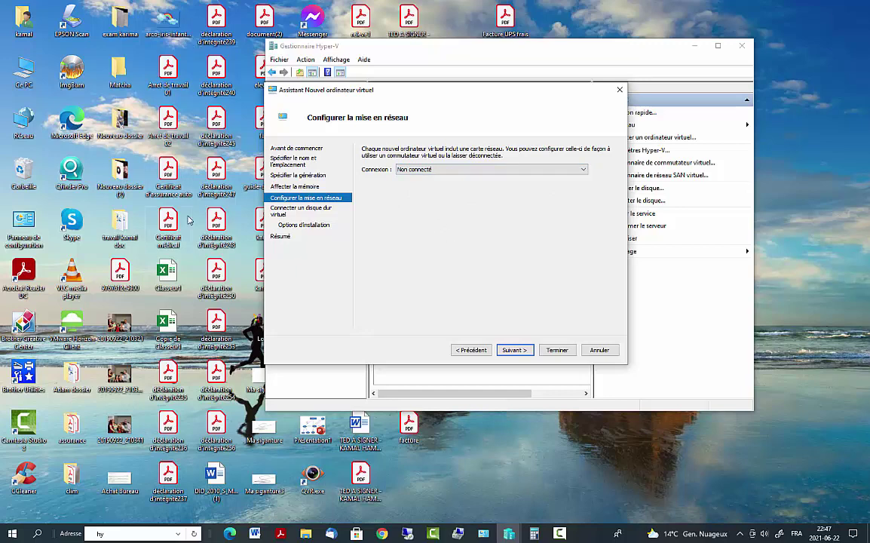
- Continue to the virtual hard disk settings and set the size of the new Win01.vhdx disk to 80 Go
left_click(525, 356)
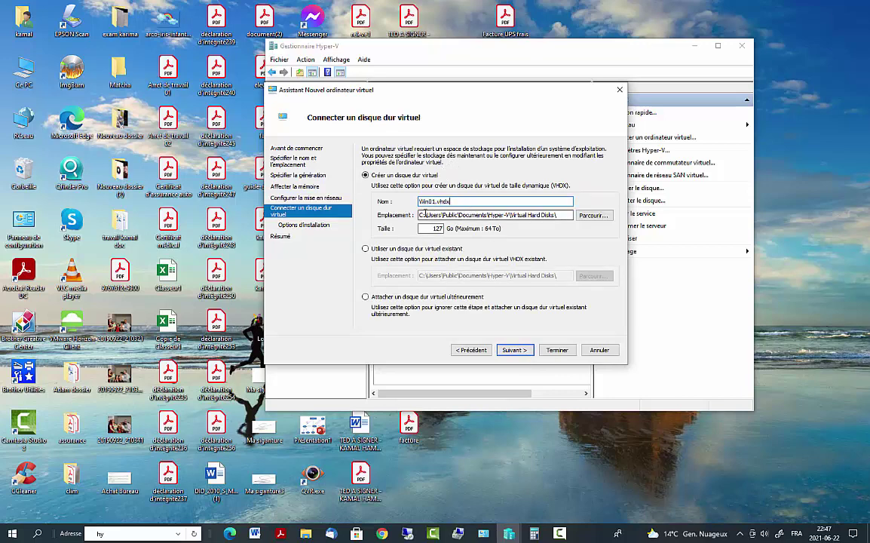
left_click_drag(420, 215, 570, 215)
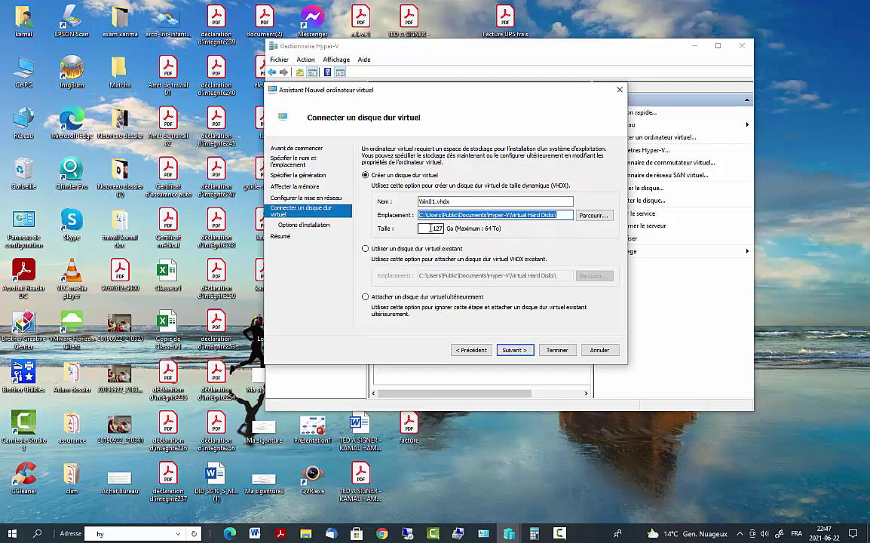
double_click(440, 228)
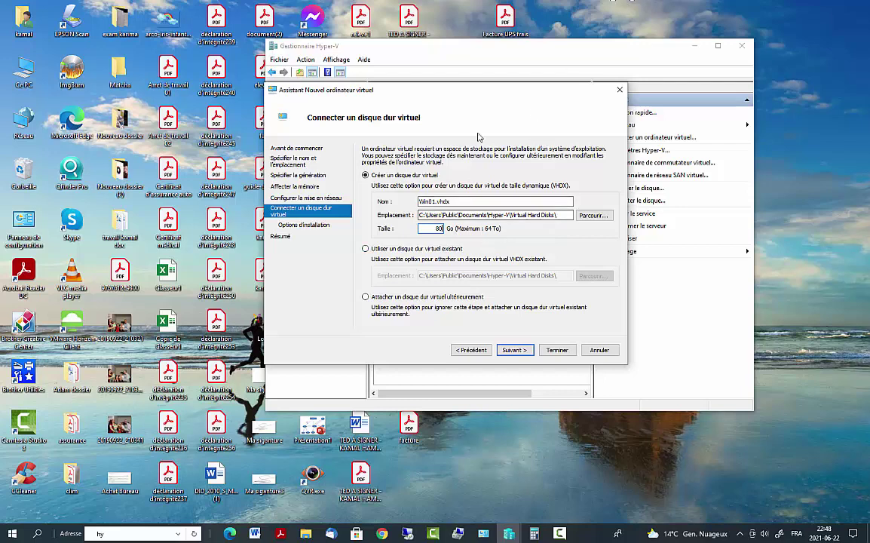
left_click(591, 217)
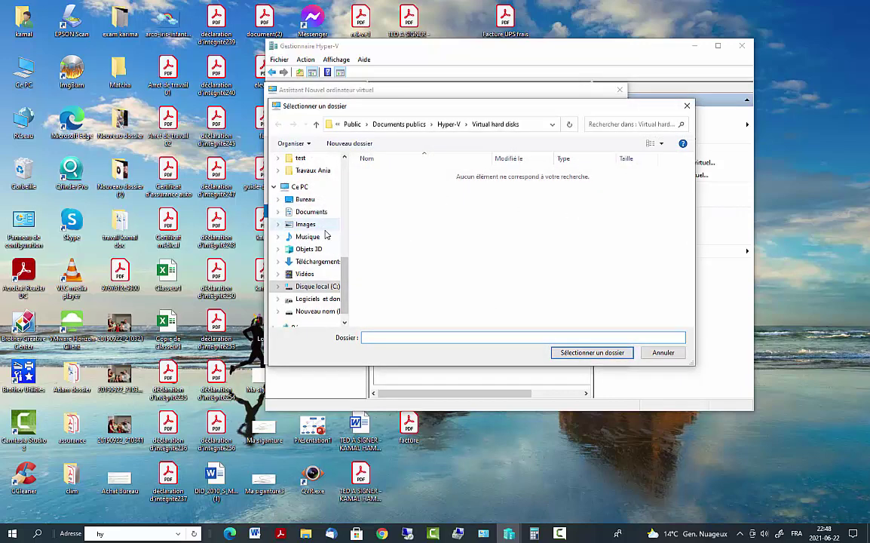
left_click(316, 299)
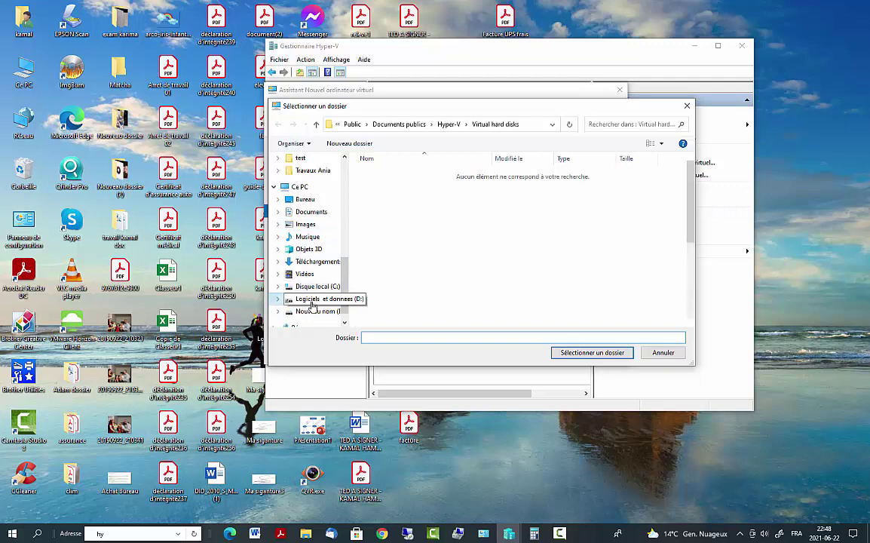
left_click(309, 312)
left_click(663, 352)
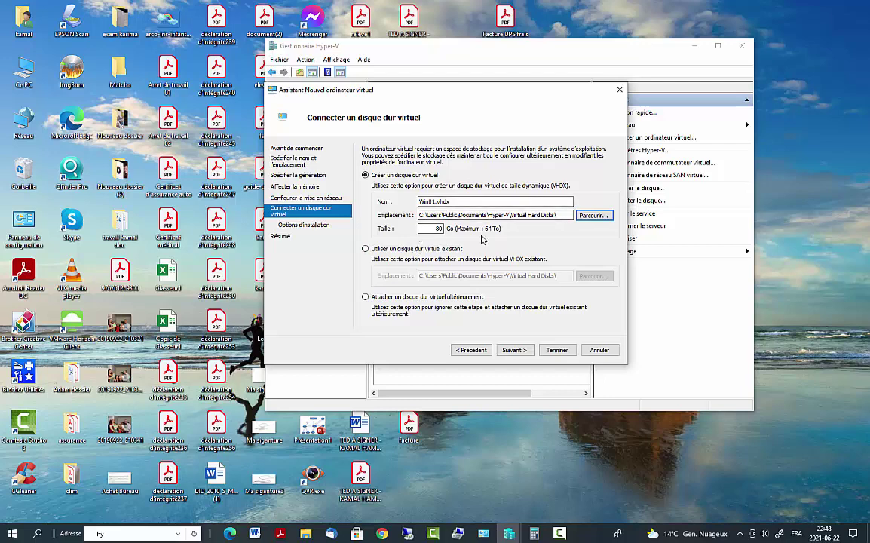
- Browse for the disk location and create a folder named Win01 inside Machine Virtual on drive E:
left_click(592, 216)
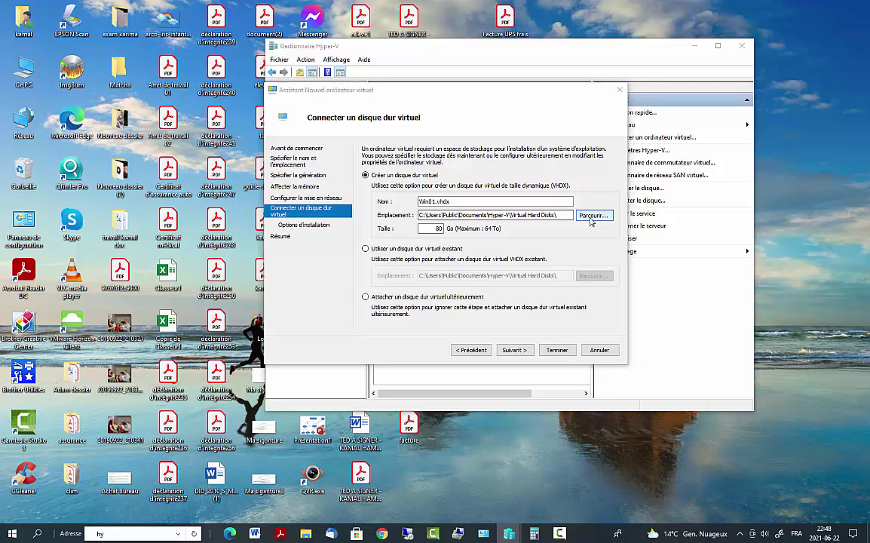
left_click_drag(344, 278, 343, 293)
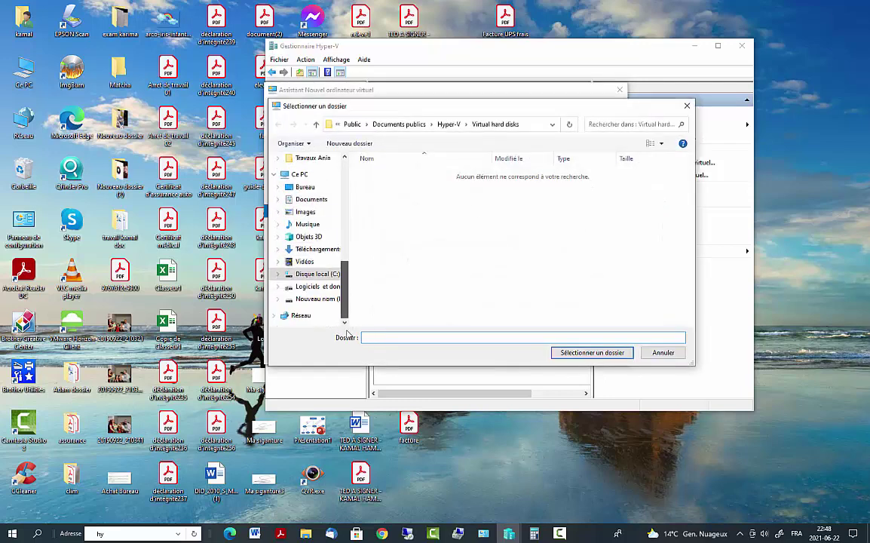
left_click(320, 298)
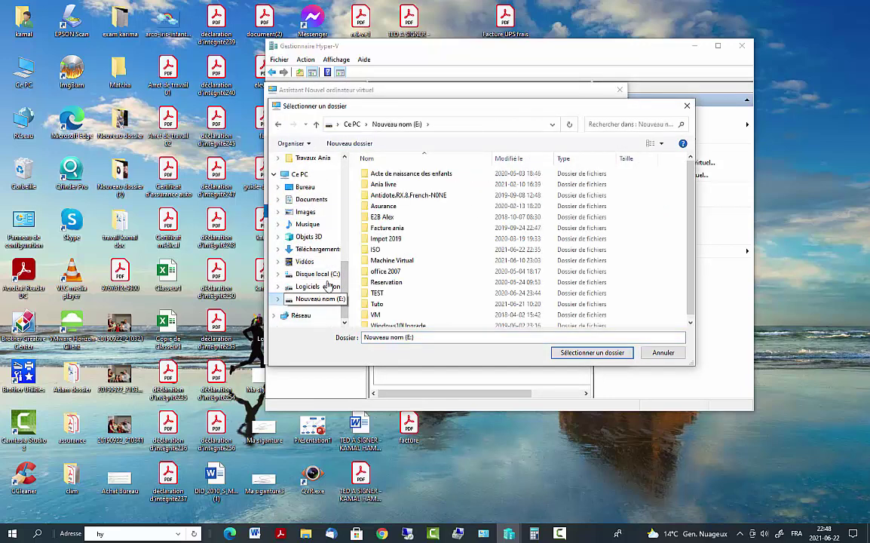
double_click(388, 260)
right_click(388, 247)
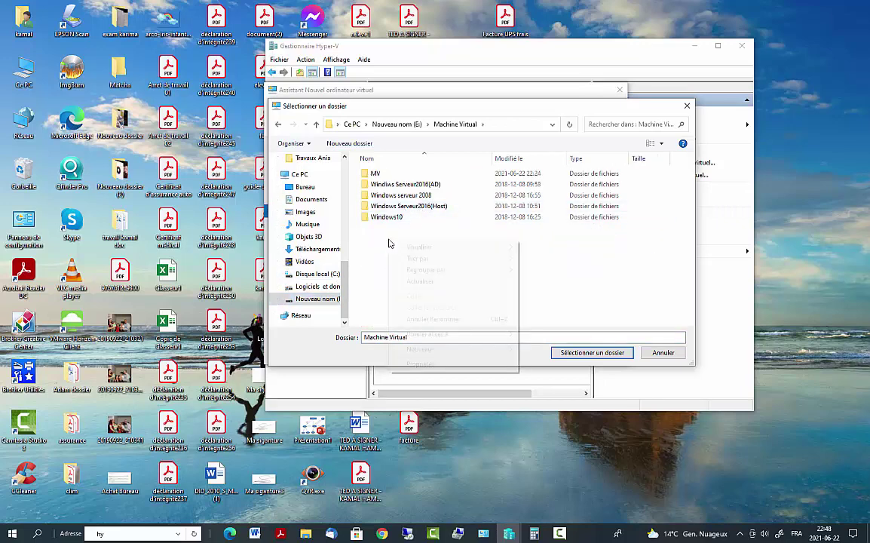
left_click(525, 350)
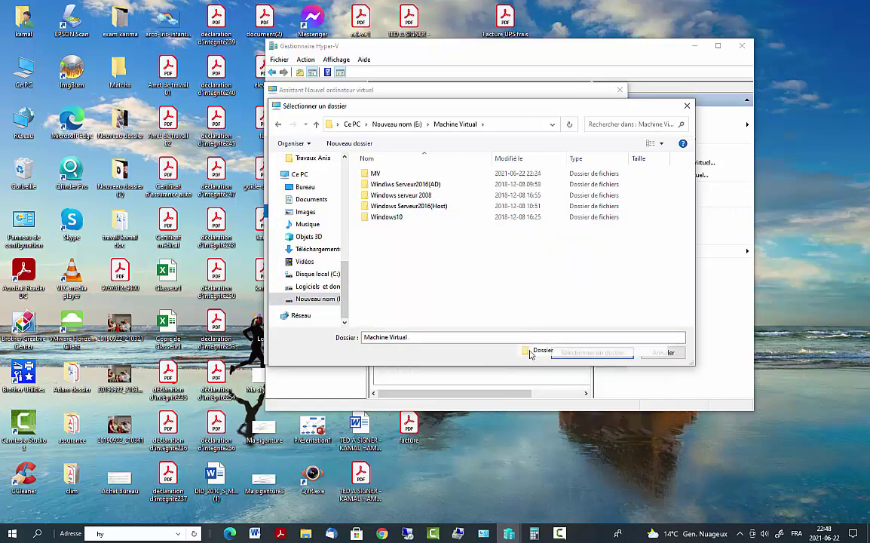
type("Win")
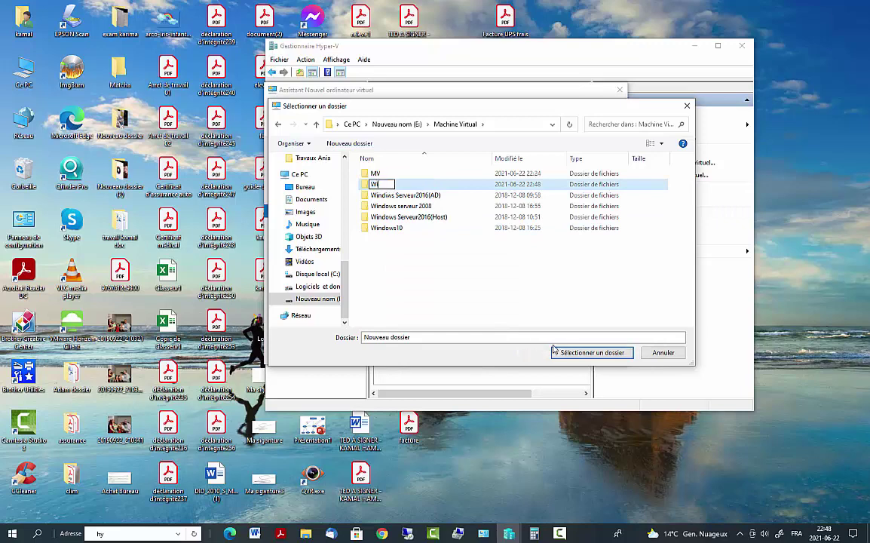
type("01")
key("Return")
- Use the E:\Machine Virtual\Win01 folder as the virtual disk's location and proceed to the installation options
double_click(390, 184)
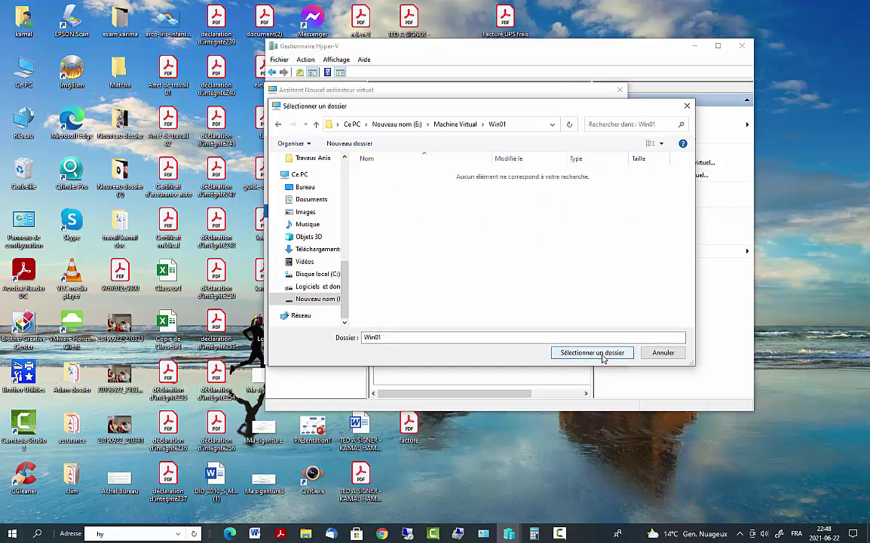
left_click(593, 353)
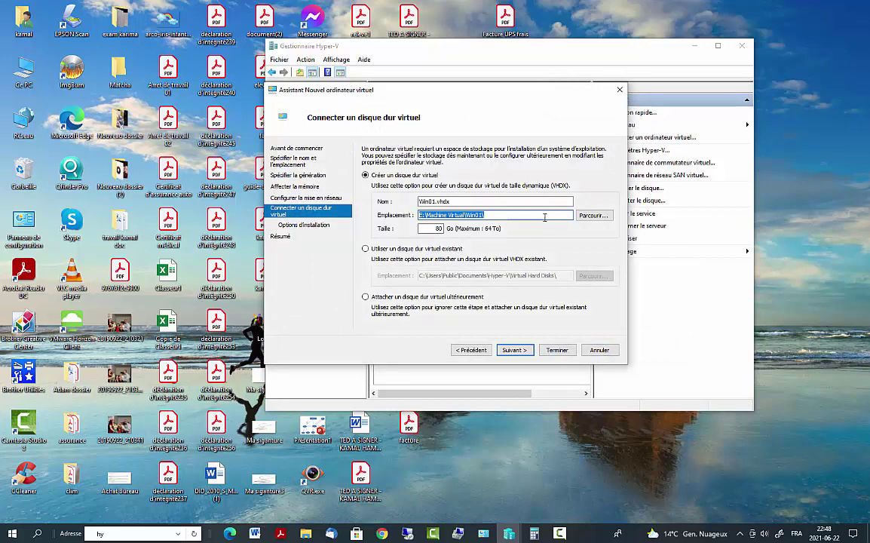
left_click(467, 215)
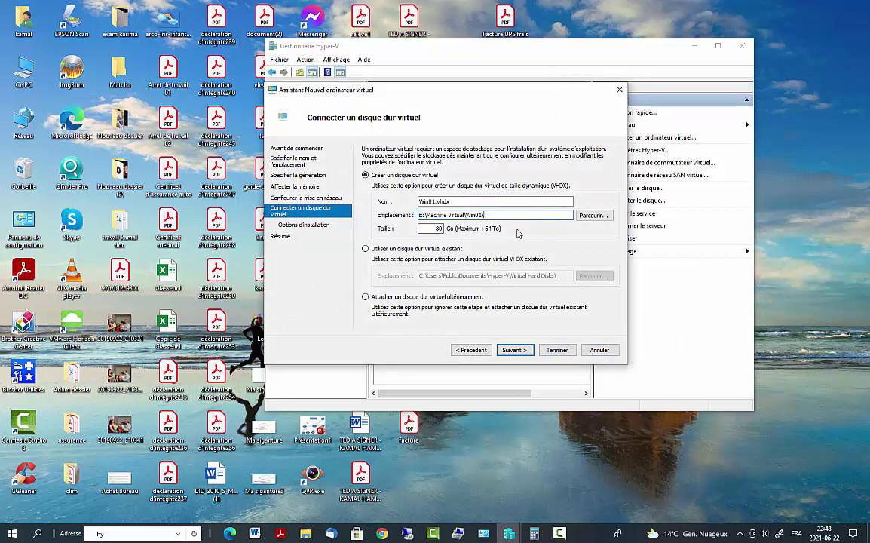
left_click(512, 352)
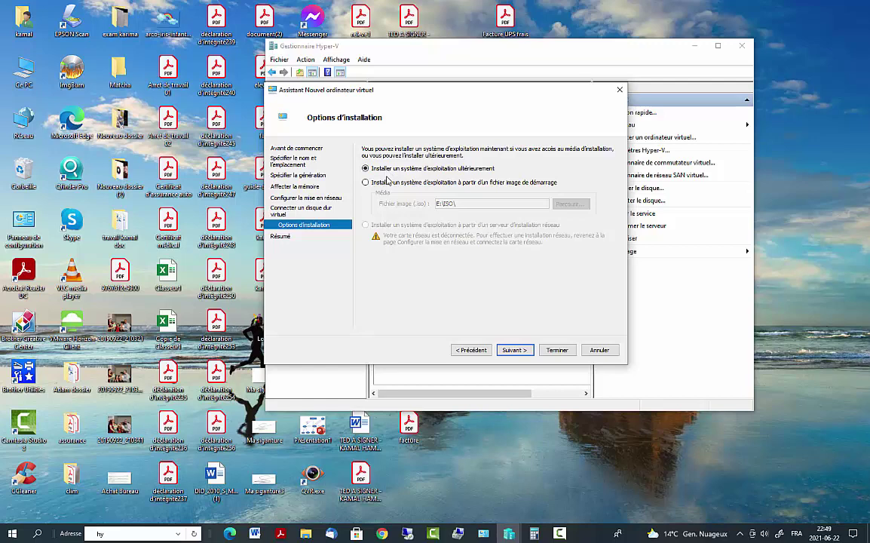
- Choose to install the operating system from the boot image E:\ISO\Windows10.iso and finish creating the virtual machine
left_click(386, 183)
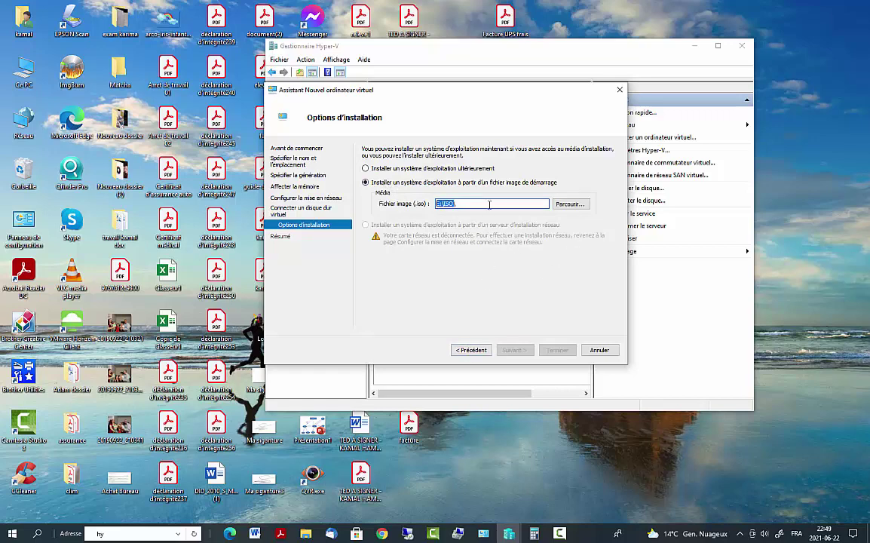
left_click(564, 203)
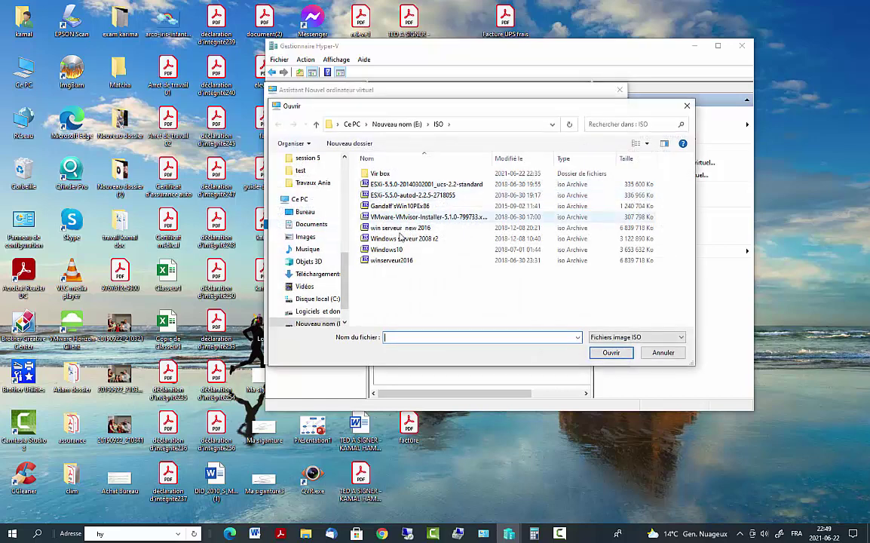
double_click(388, 248)
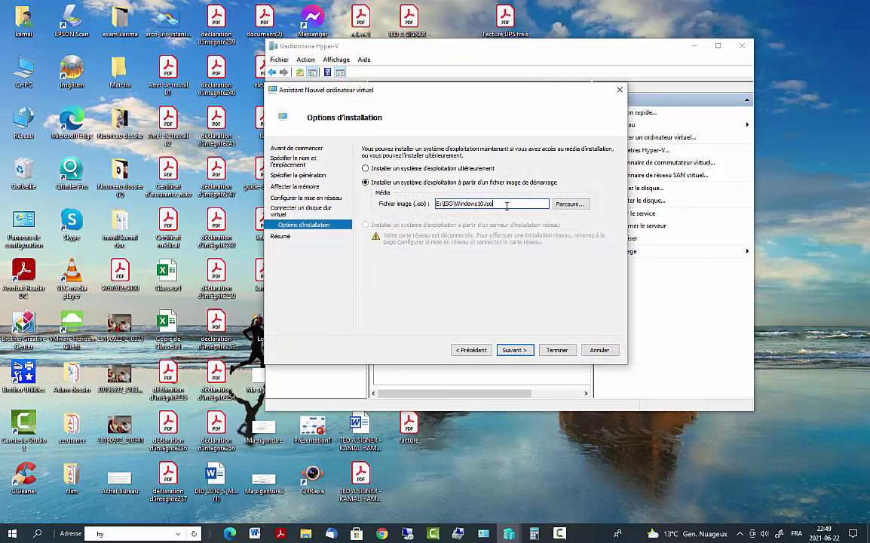
left_click(519, 352)
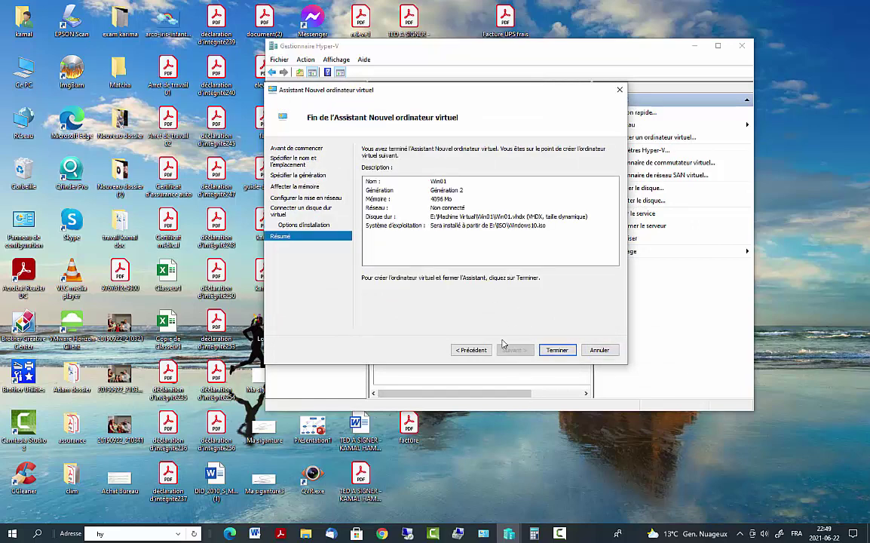
left_click(557, 350)
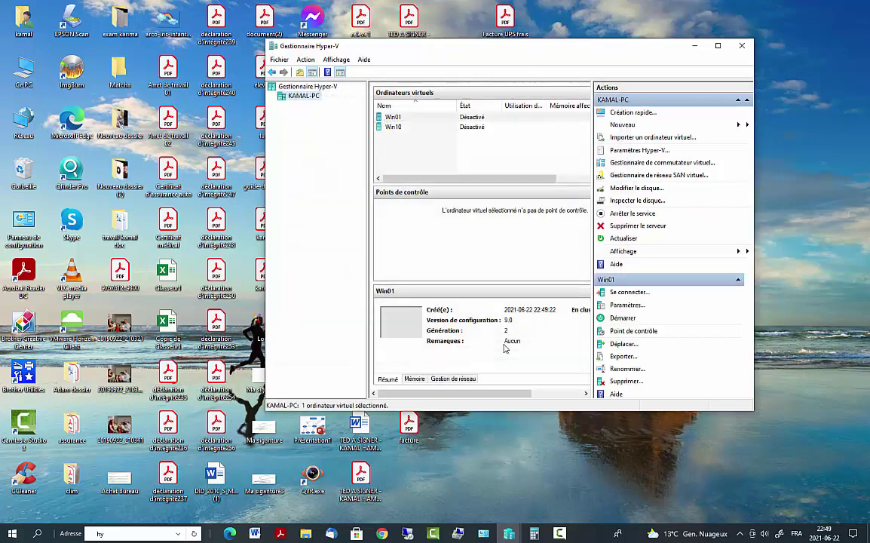
- Open the settings of the Win01 virtual machine
left_click(399, 119)
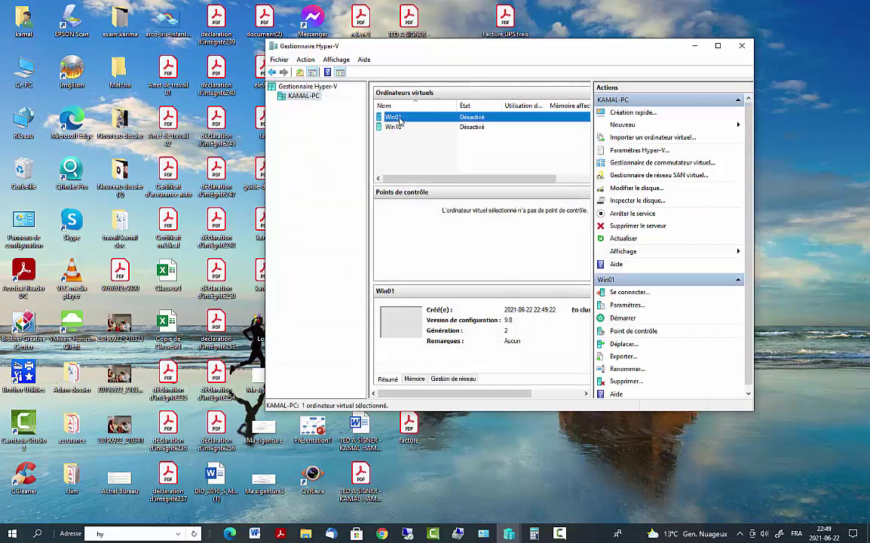
right_click(400, 119)
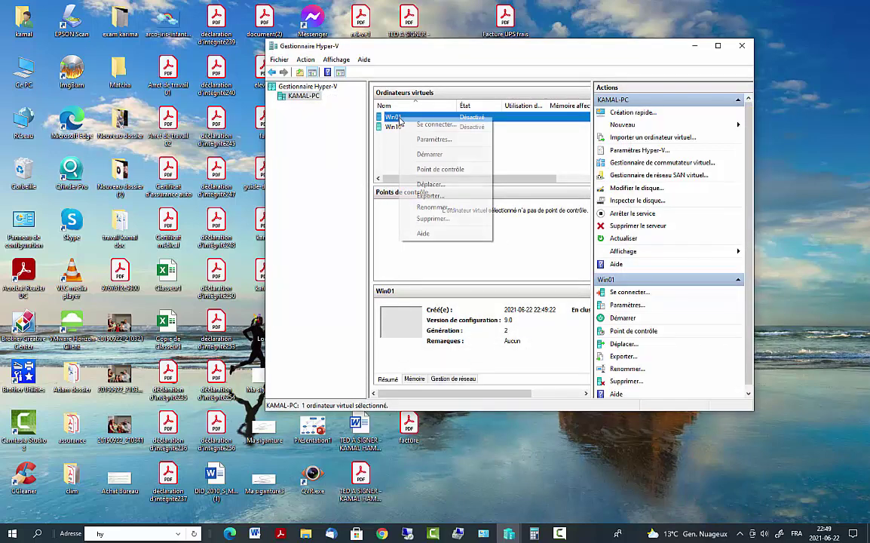
left_click(426, 138)
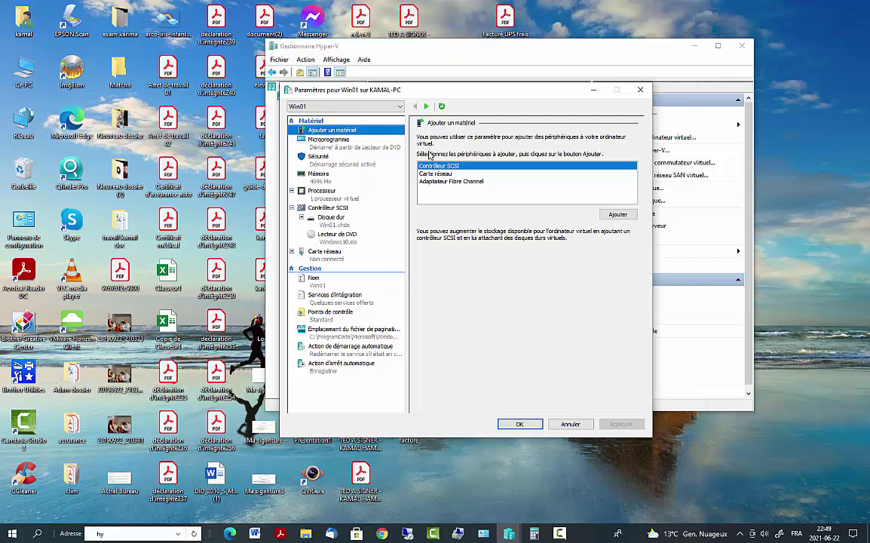
- Review the SCSI controller, network card and Fibre Channel adapter hardware options, and display the firmware boot order
left_click(435, 174)
left_click(436, 166)
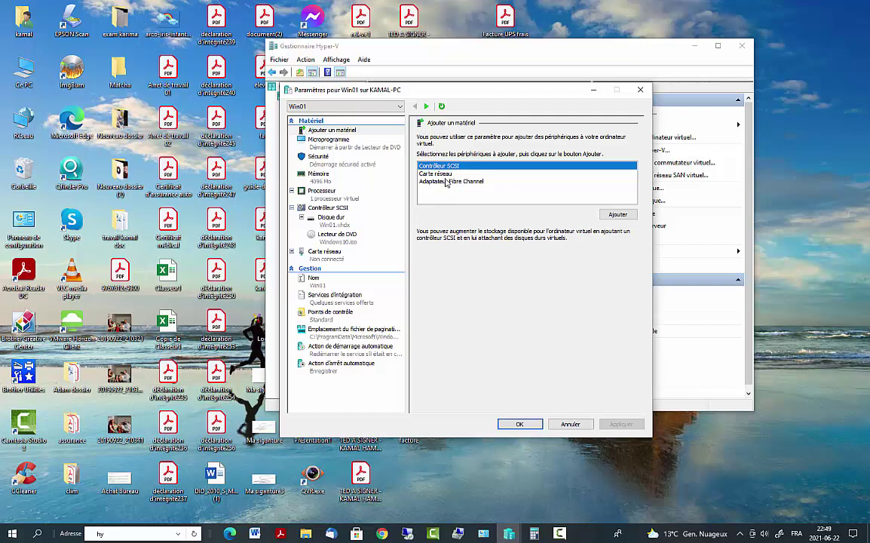
left_click(442, 174)
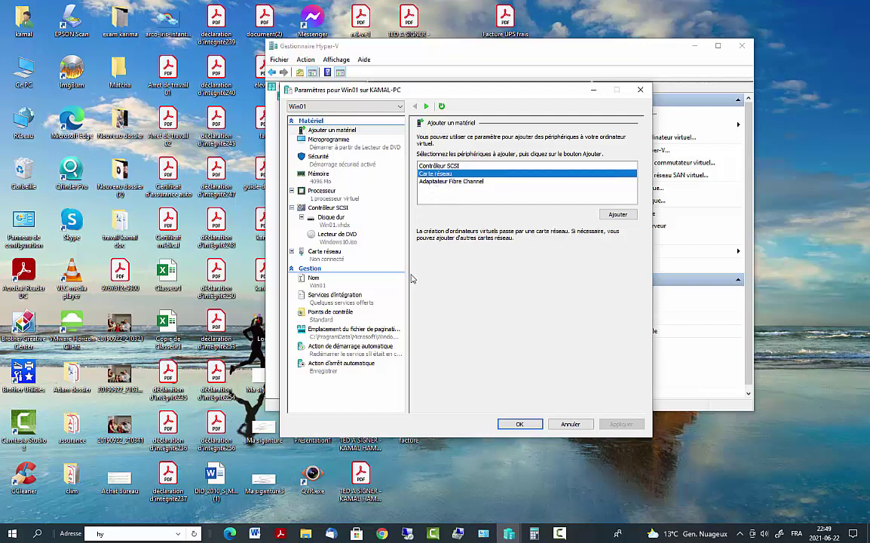
left_click(452, 181)
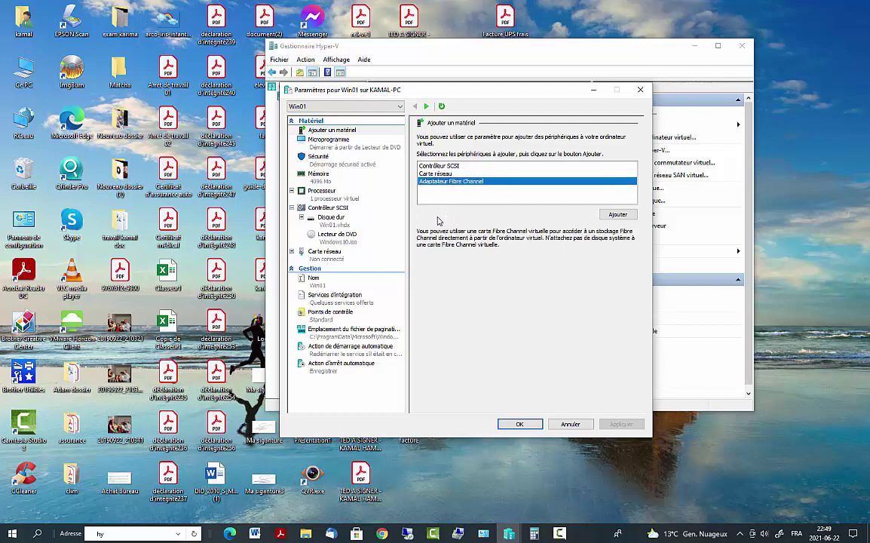
left_click(328, 140)
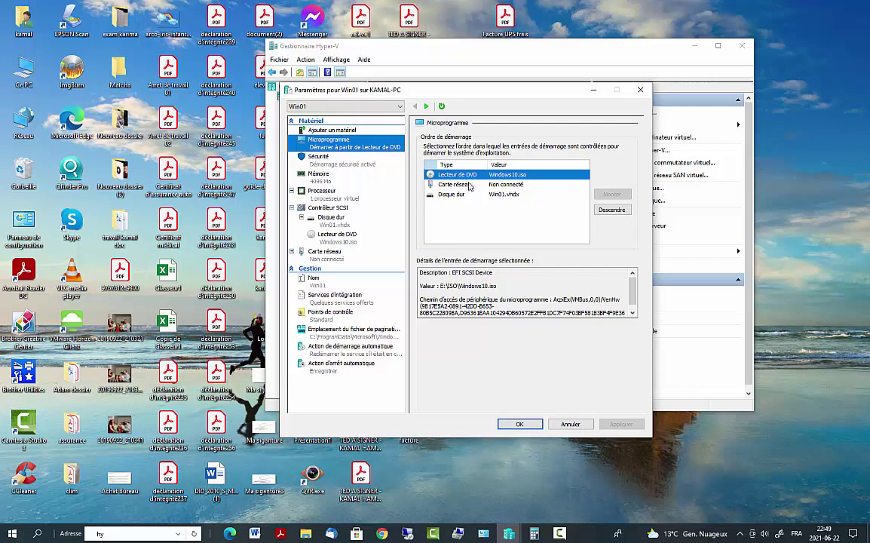
- Move the Win01.vhdx hard disk to the first place in the Win01 firmware boot order
left_click(457, 195)
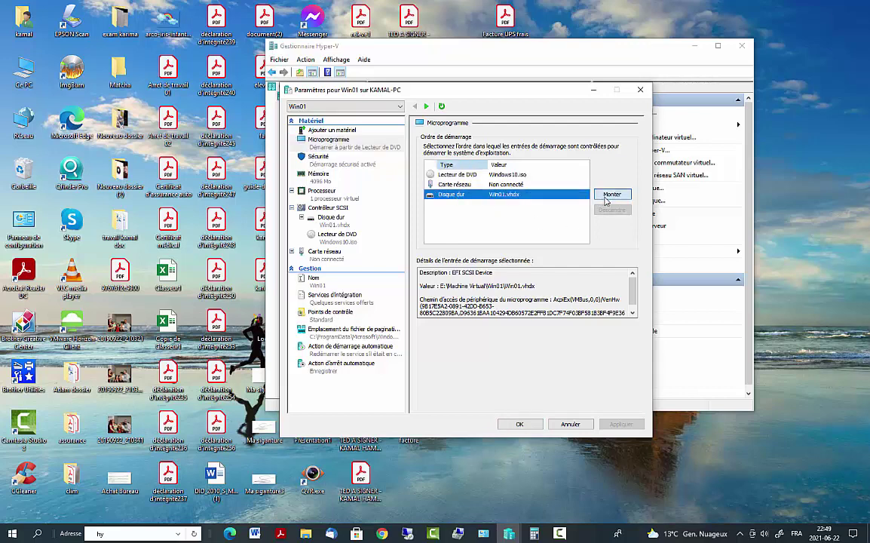
left_click(612, 194)
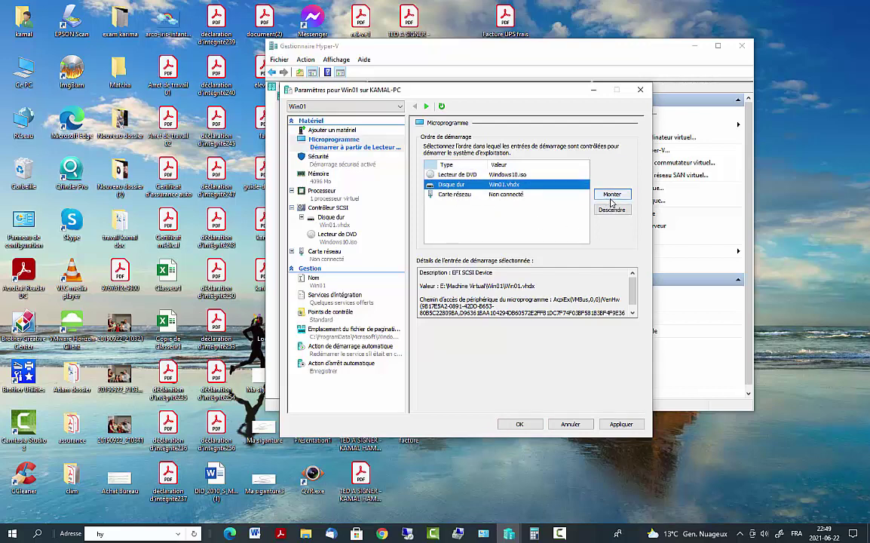
left_click(611, 196)
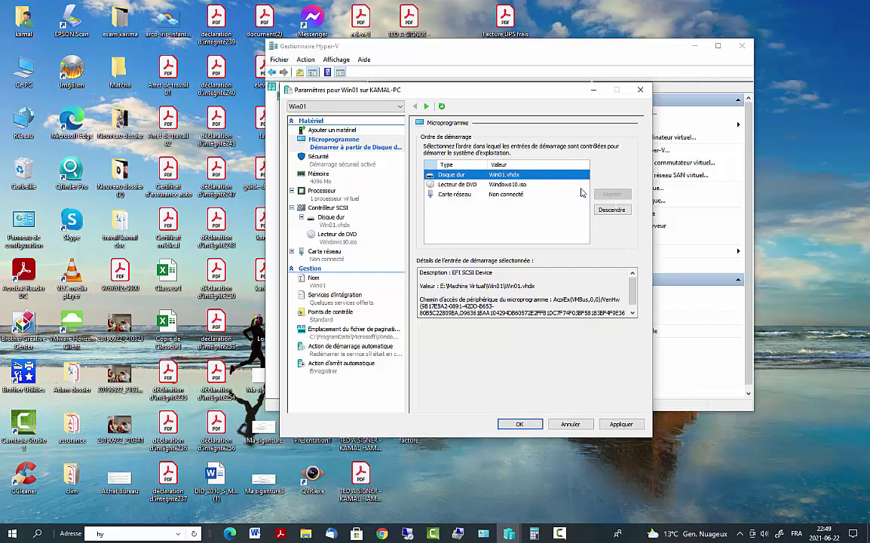
- Set both the minimum and maximum dynamic RAM of Win01 to 4096 Mo
left_click(320, 160)
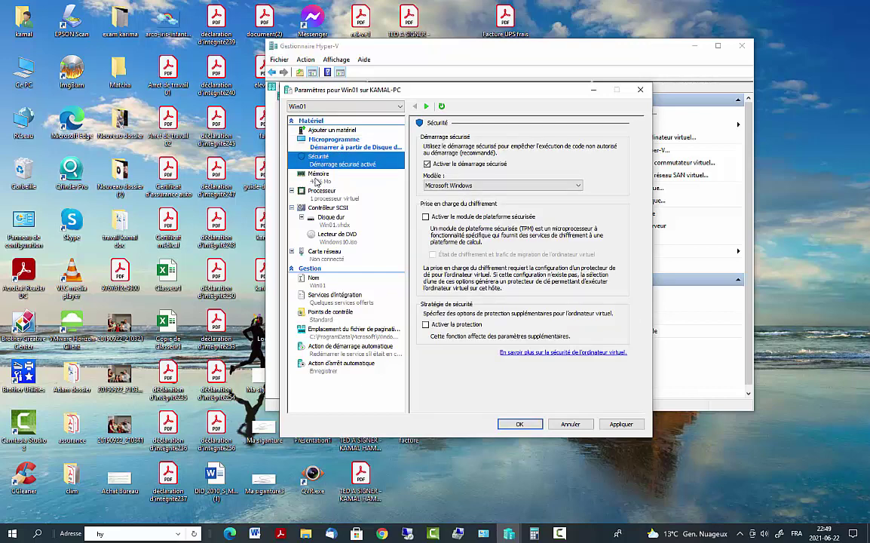
left_click(349, 181)
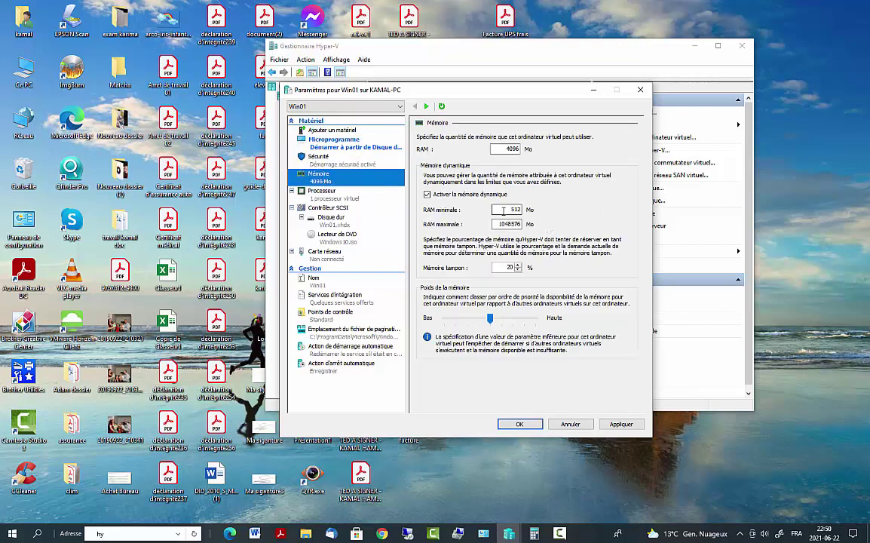
double_click(513, 149)
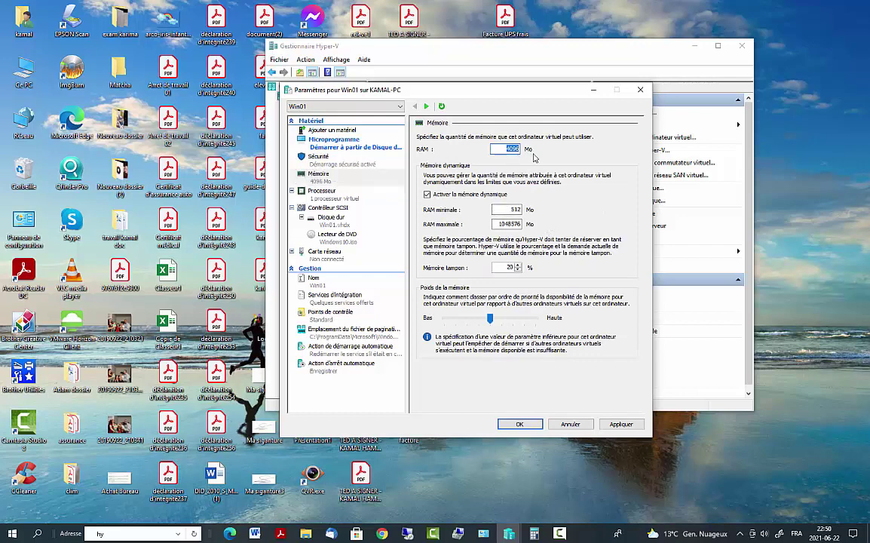
double_click(515, 210)
left_click(503, 210)
left_click_drag(503, 210, 534, 210)
type("4096")
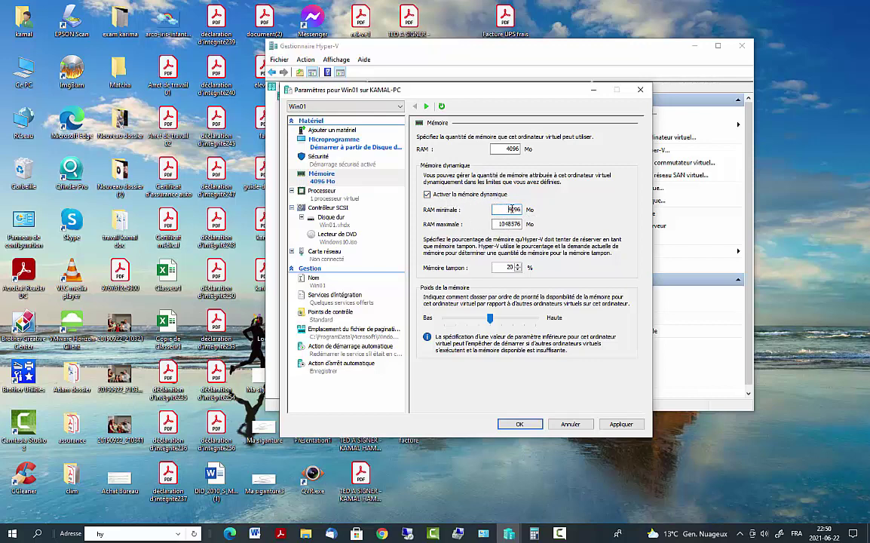
double_click(511, 210)
double_click(500, 224)
type("4096")
left_click(532, 267)
- Set the number of virtual processors of Win01 to 2
left_click(325, 197)
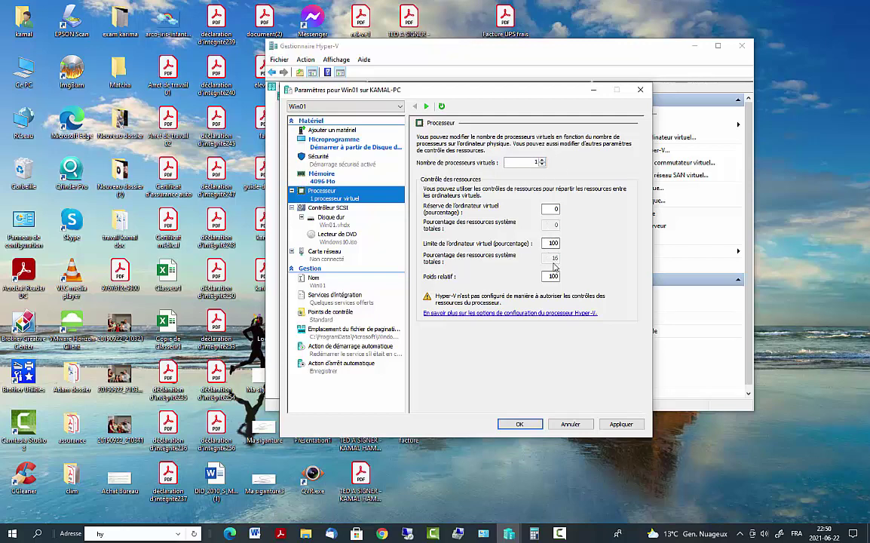
left_click(541, 159)
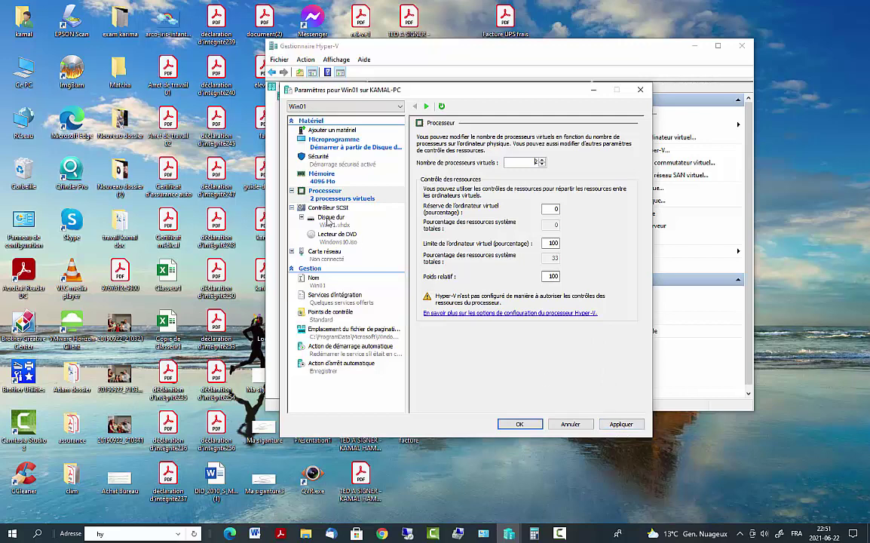
- Review the SCSI controller, hard disk and network card settings of Win01, and apply and save the changed configuration
left_click(328, 207)
left_click(332, 220)
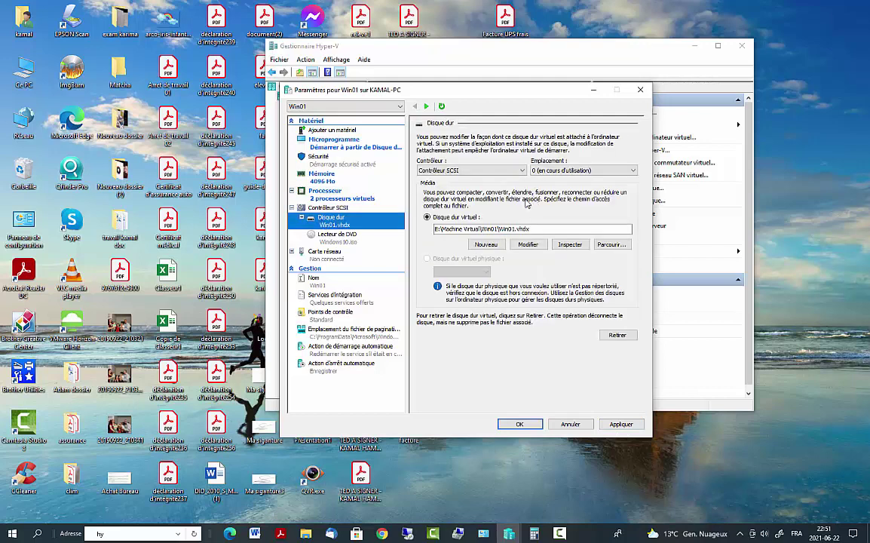
left_click(323, 208)
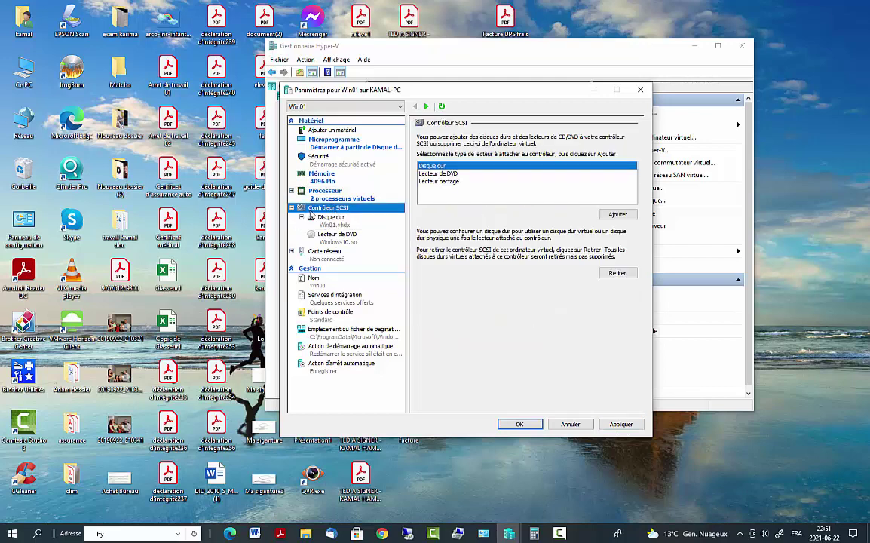
left_click(325, 256)
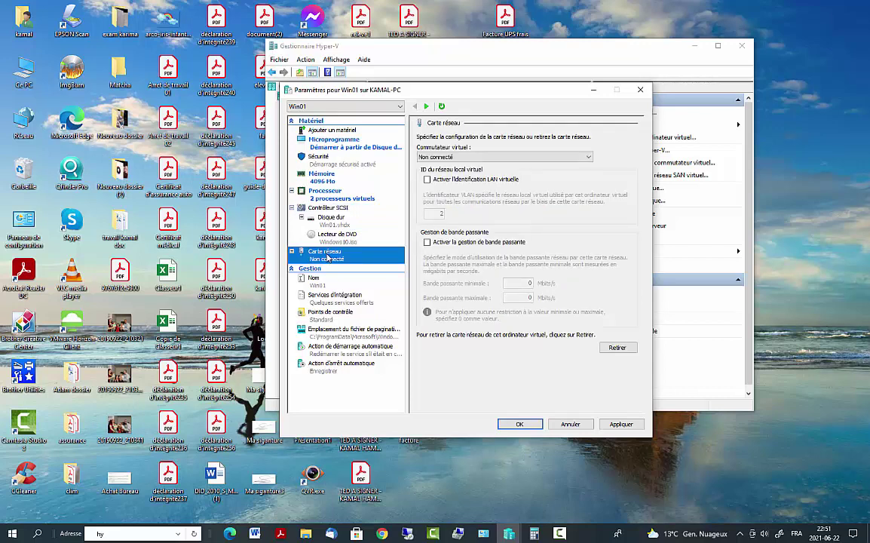
left_click(623, 424)
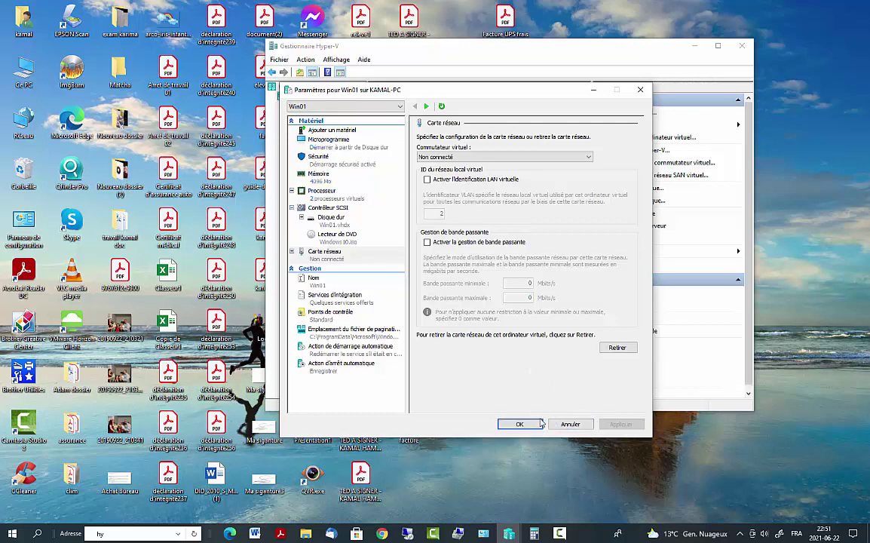
left_click(524, 425)
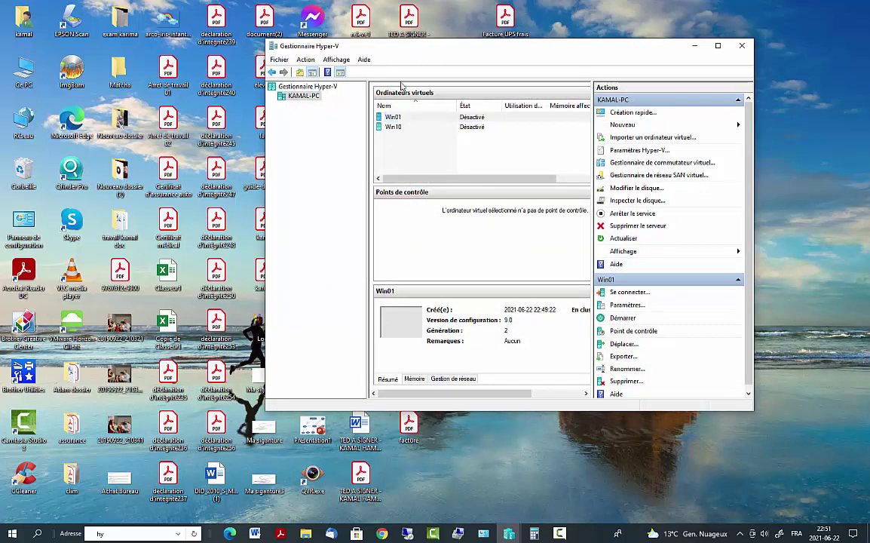
- Connect to Win01, start it and boot from the DVD image into the Windows installation screen
double_click(393, 118)
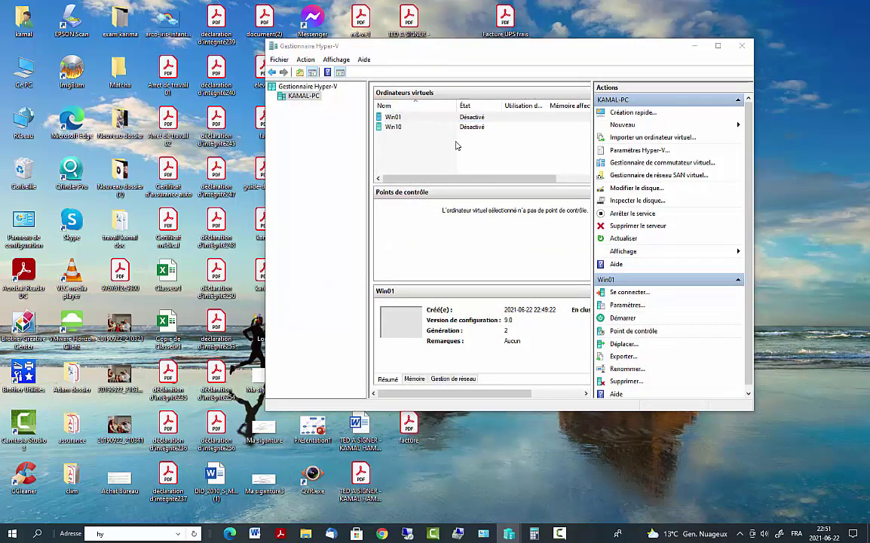
left_click(251, 166)
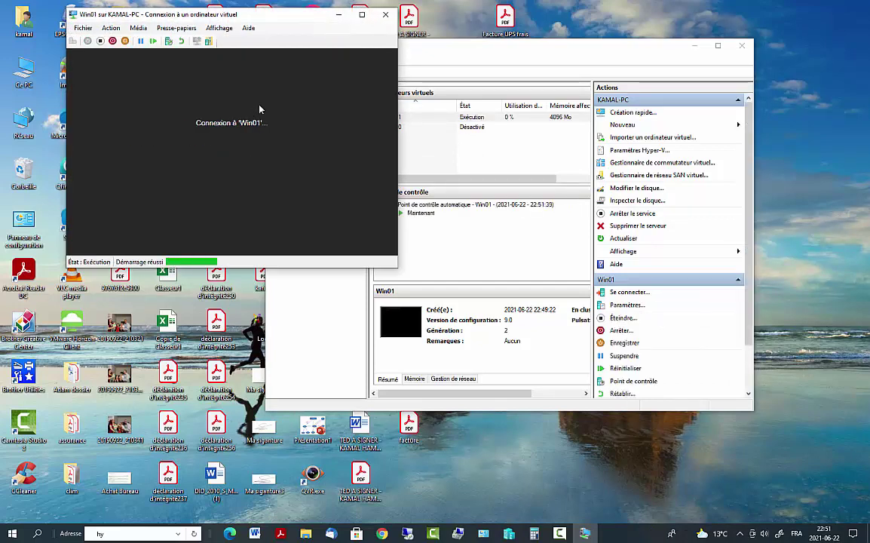
key("Return")
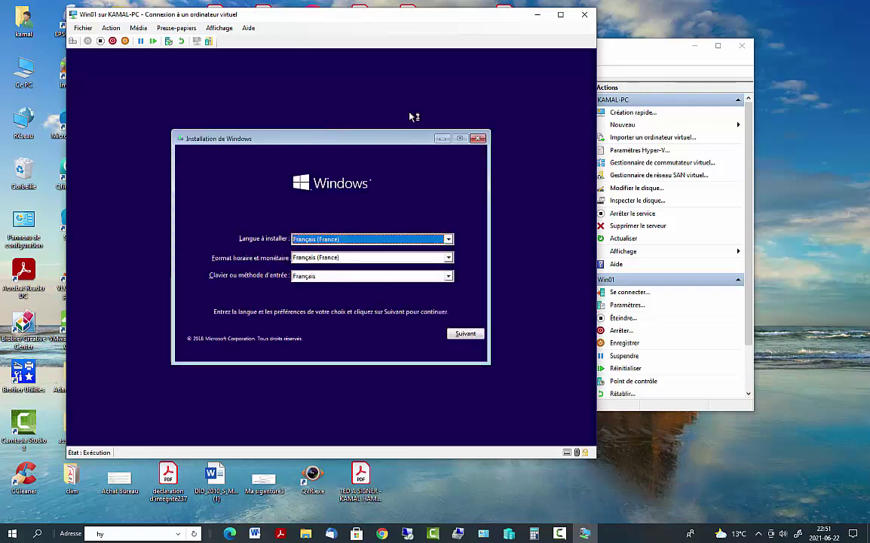
left_click_drag(411, 6, 445, 5)
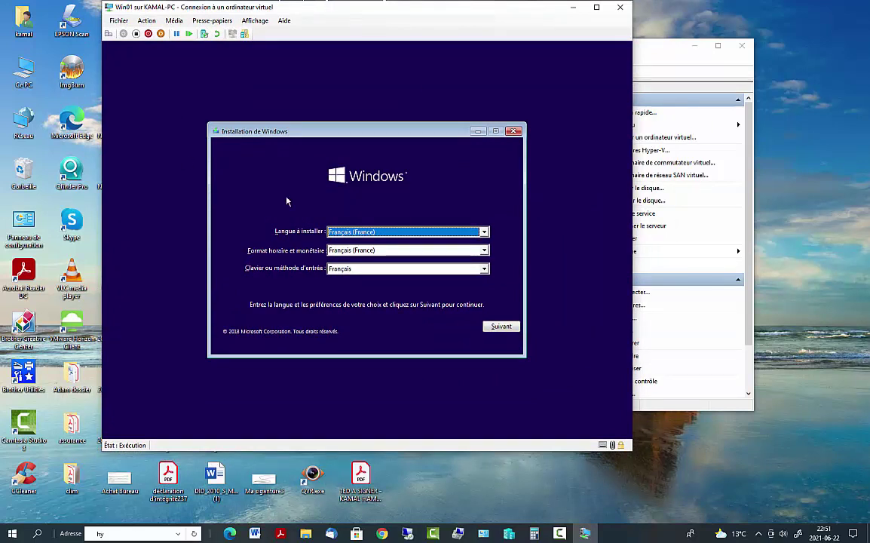
- Close the Win01 connection window and turn off the Win01 virtual machine
left_click(622, 7)
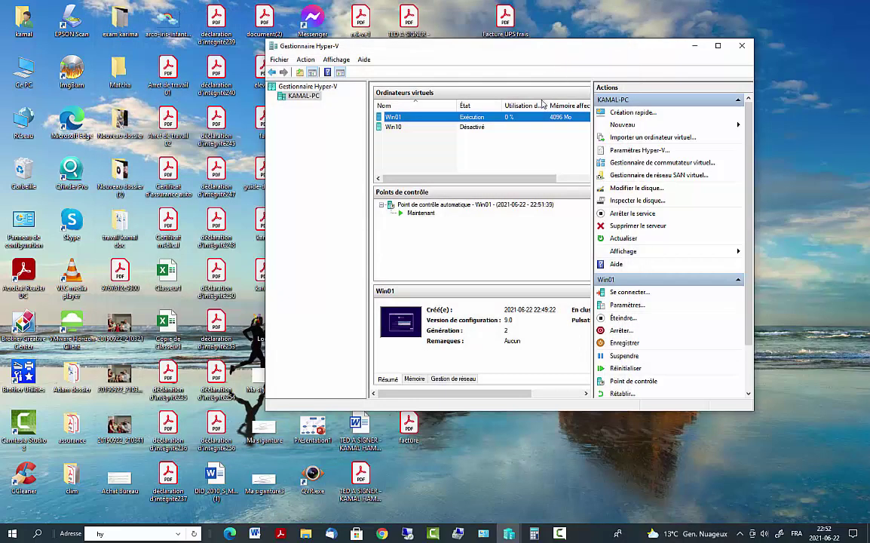
right_click(417, 120)
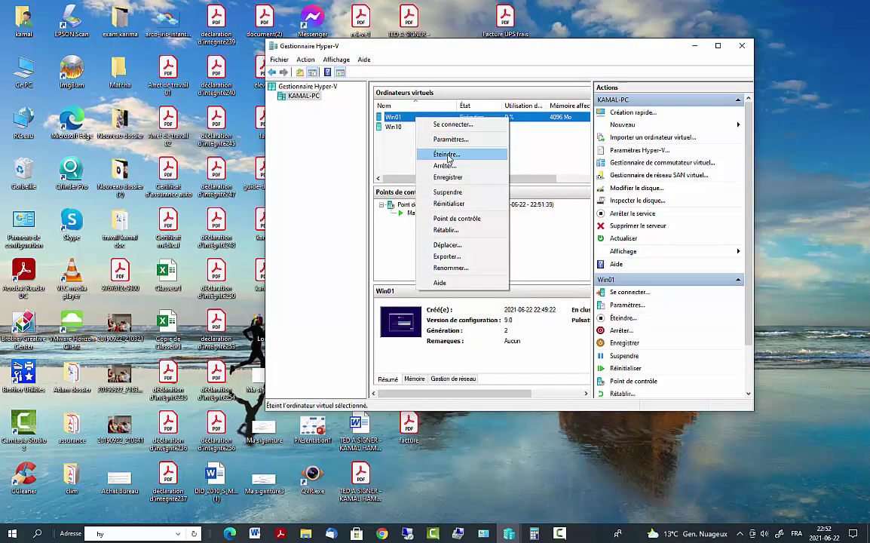
left_click(447, 155)
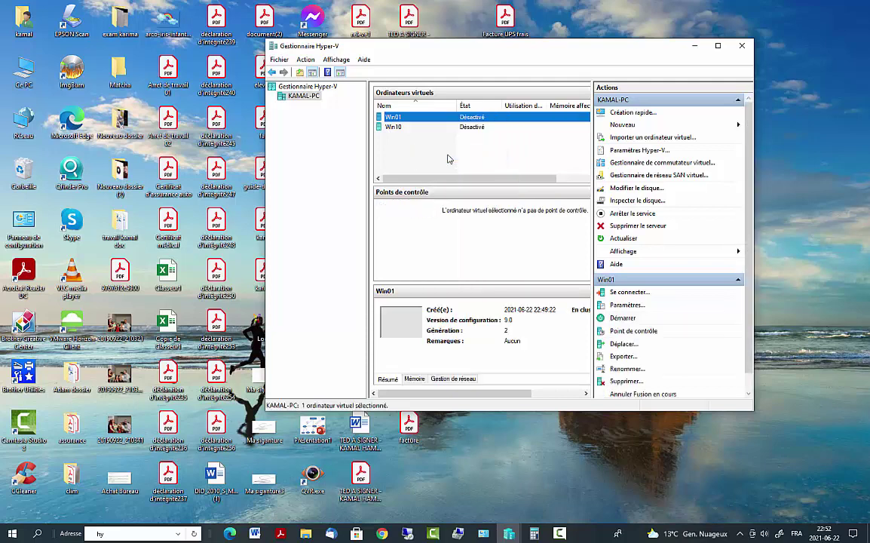
- Open the settings of the Win10 virtual machine and review its memory and processor configuration
left_click(411, 129)
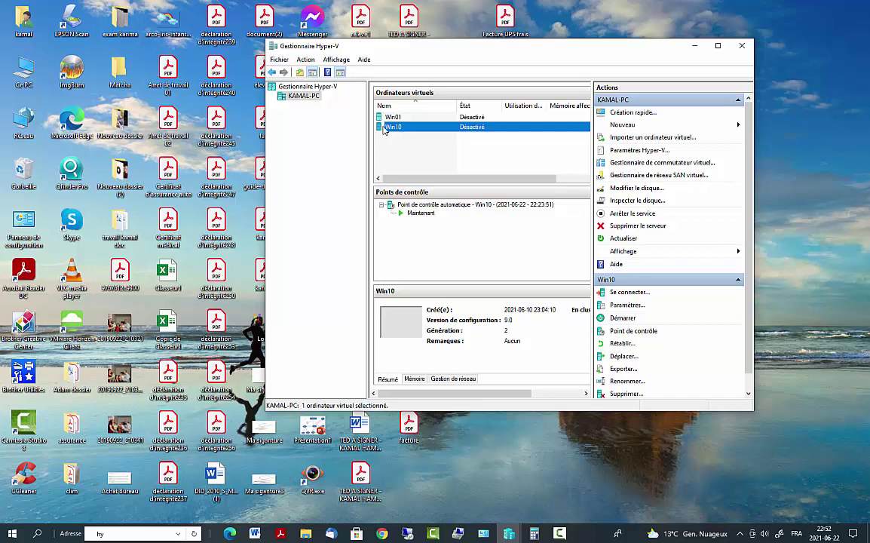
right_click(385, 128)
left_click(449, 148)
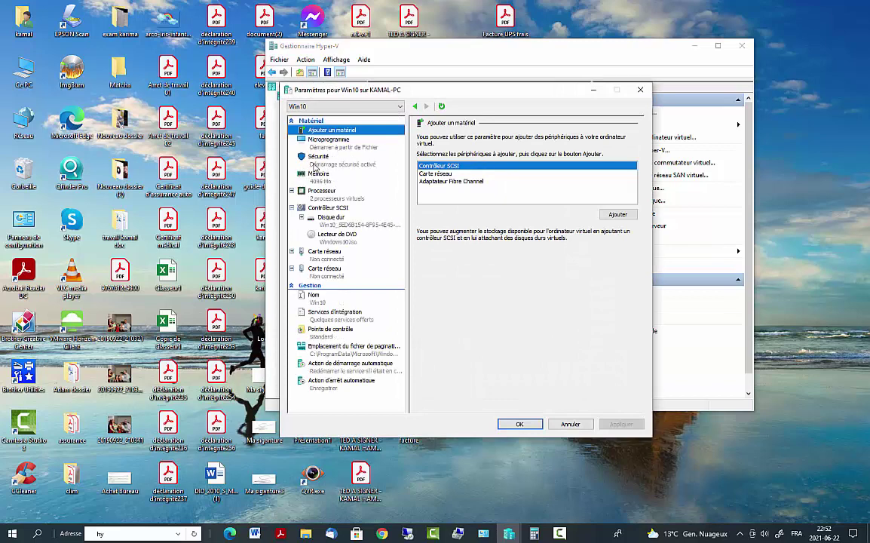
left_click(296, 171)
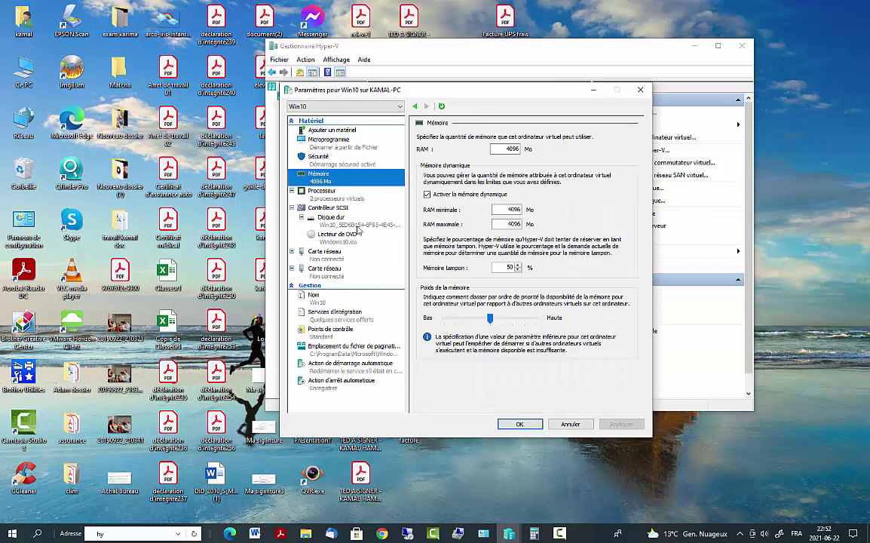
left_click(325, 200)
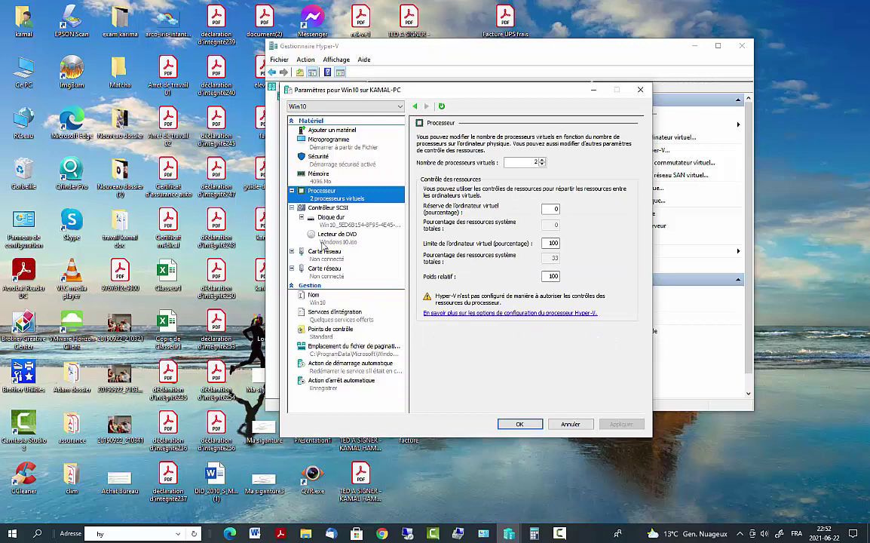
- Remove the second network card from Win10 and apply the change
left_click(325, 255)
left_click(323, 276)
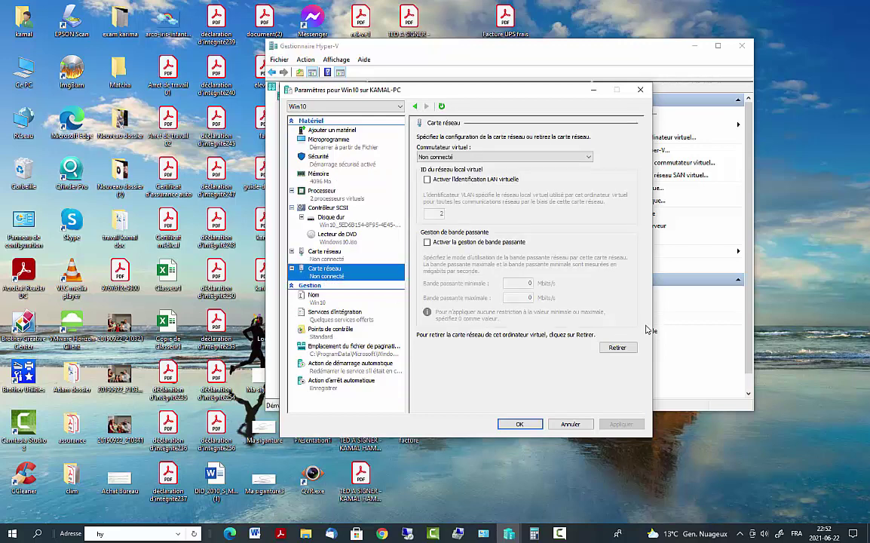
left_click(617, 347)
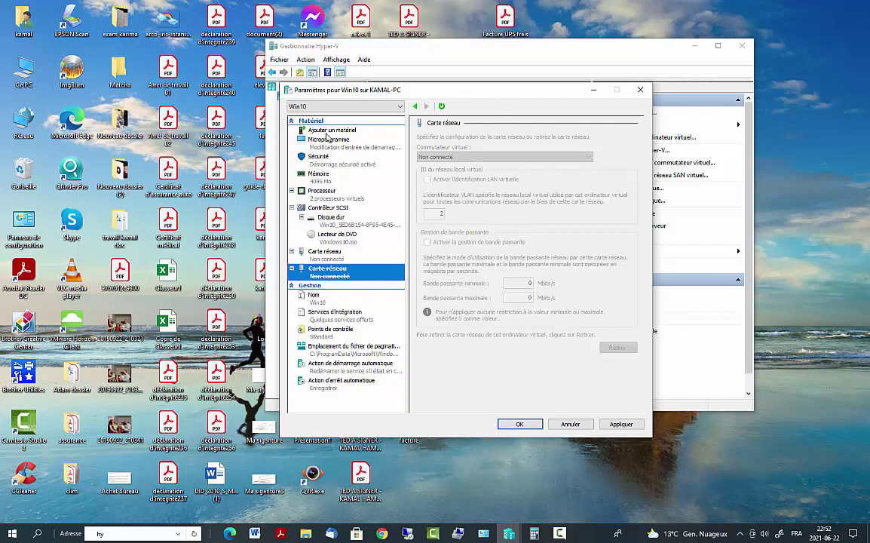
left_click(619, 424)
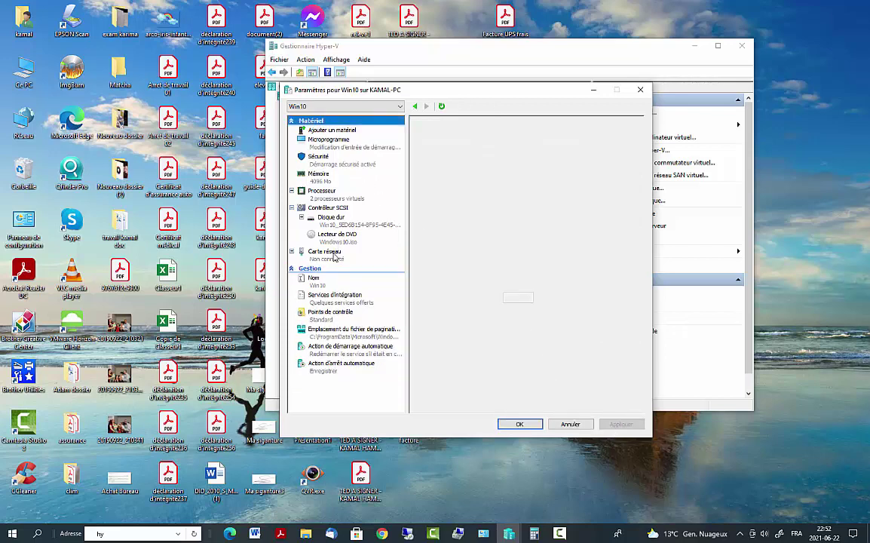
- Check the remaining network card and the option for adding another one to Win10, and close the settings
left_click(334, 249)
left_click(334, 131)
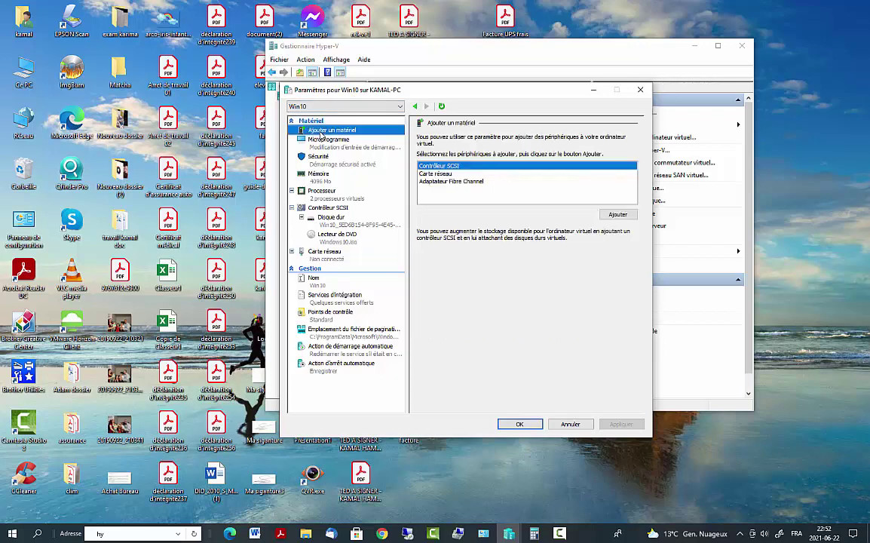
left_click(438, 174)
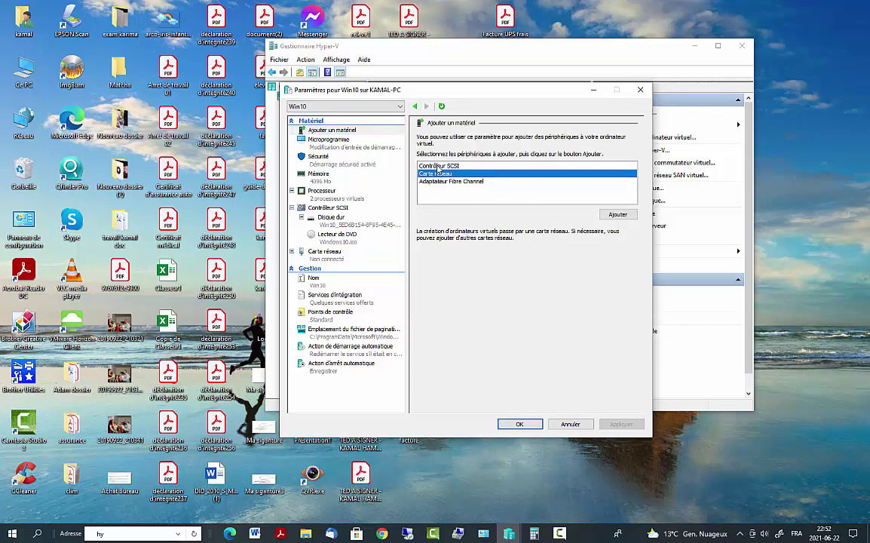
left_click(640, 90)
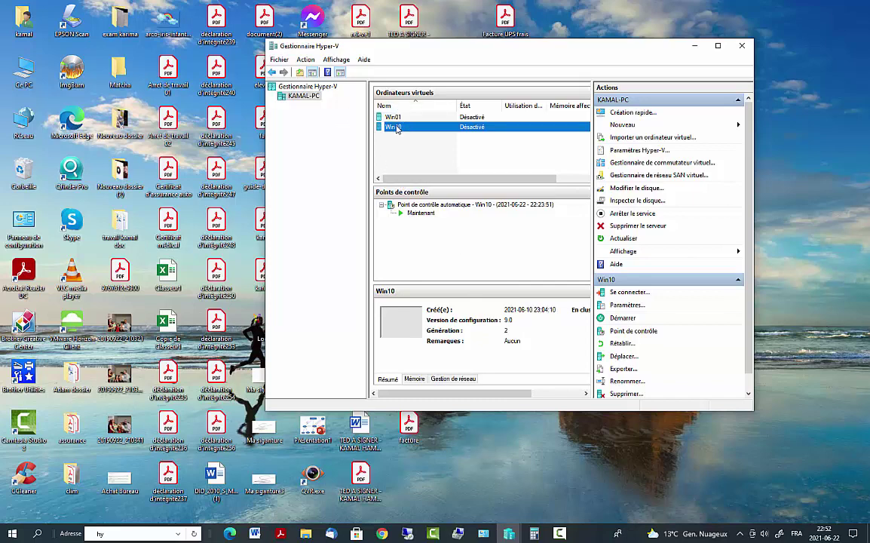
- Reopen the Win10 settings, view the virtual switches available for its network card, and cancel without choosing one
right_click(395, 128)
left_click(418, 148)
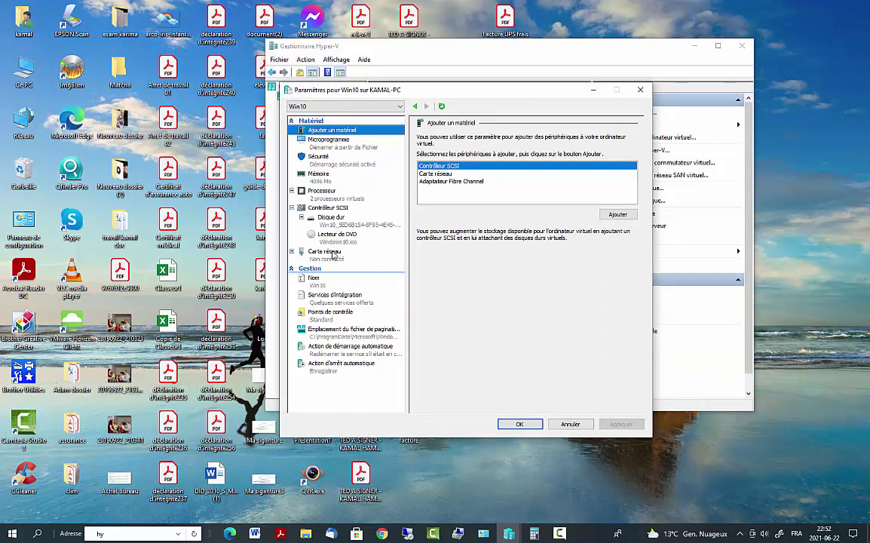
left_click(332, 254)
left_click(458, 157)
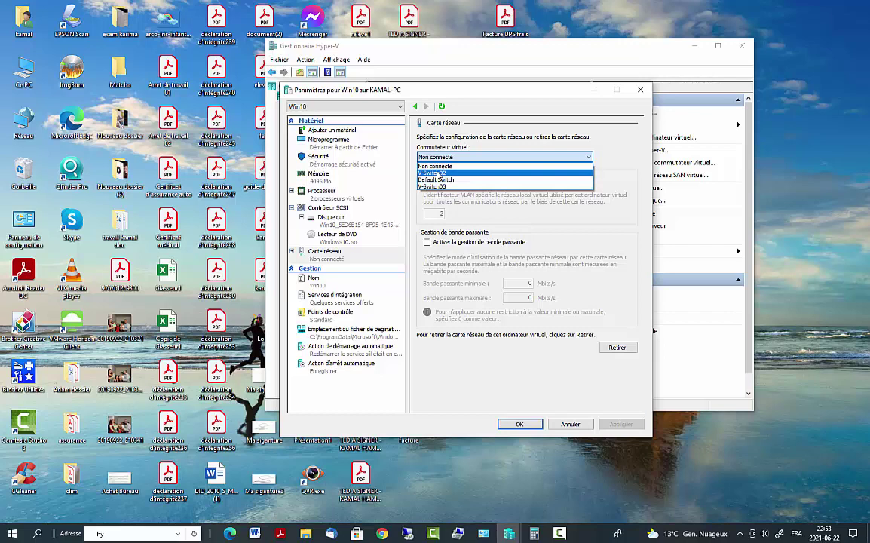
left_click(570, 425)
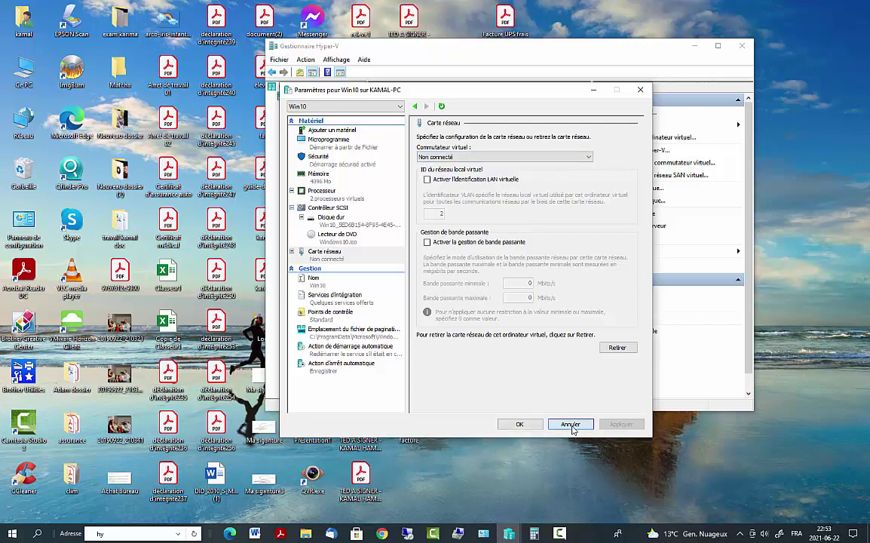
left_click(571, 424)
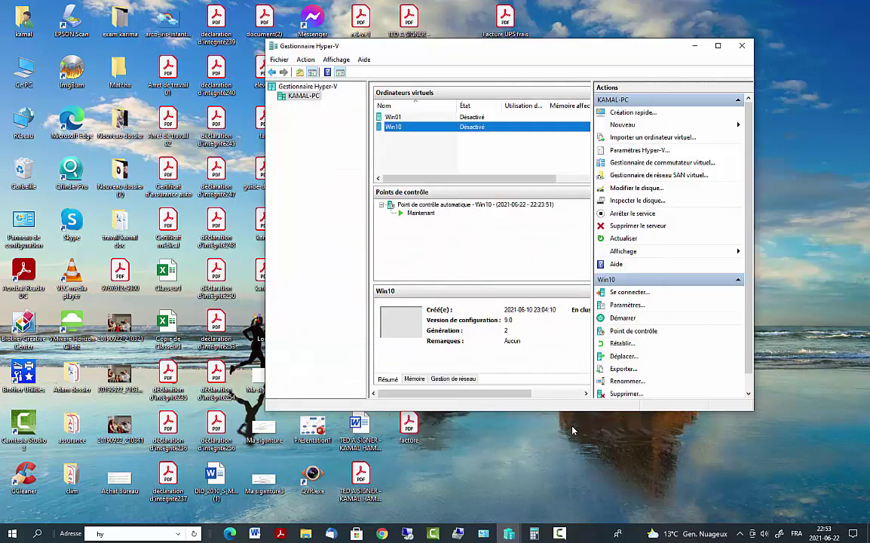
- Remove the virtual switches V-Switch02 and V-Switch03 from KAMAL-PC, keep Default Switch, and confirm and apply the network changes
left_click(402, 128)
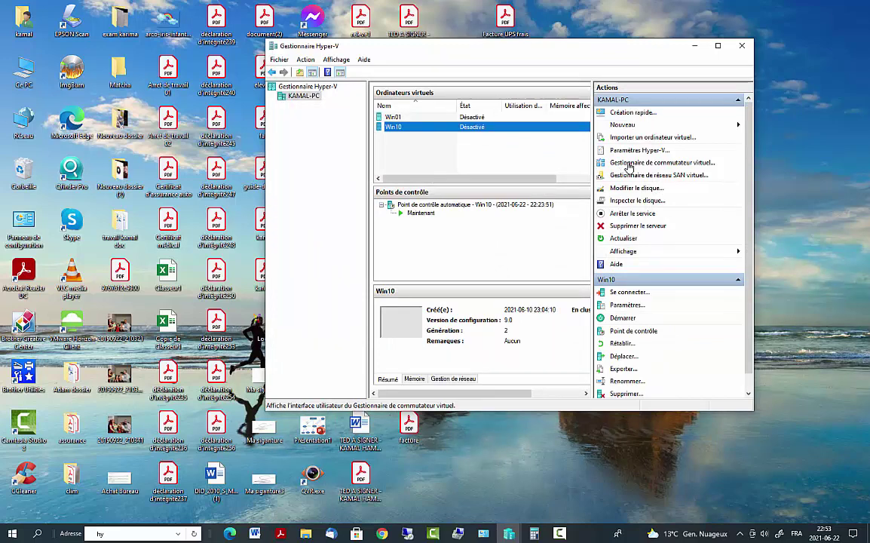
left_click(675, 166)
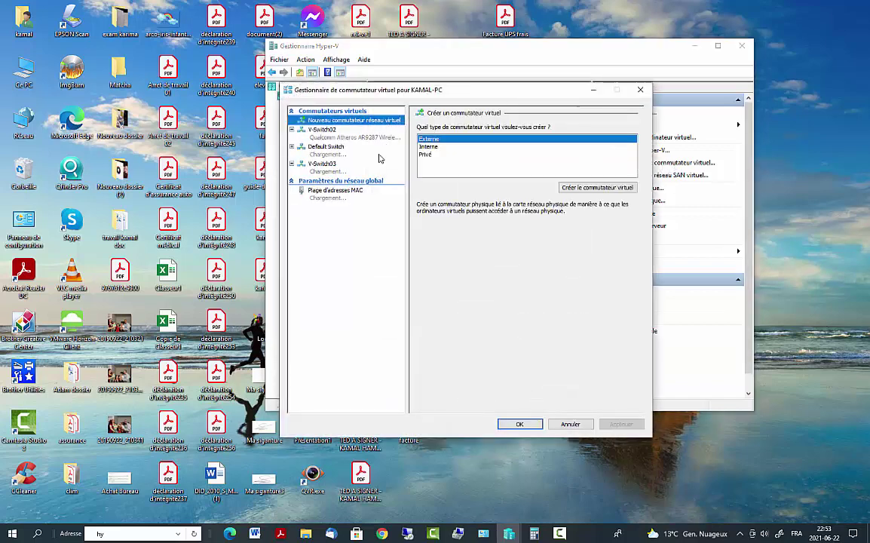
left_click(339, 140)
left_click(617, 370)
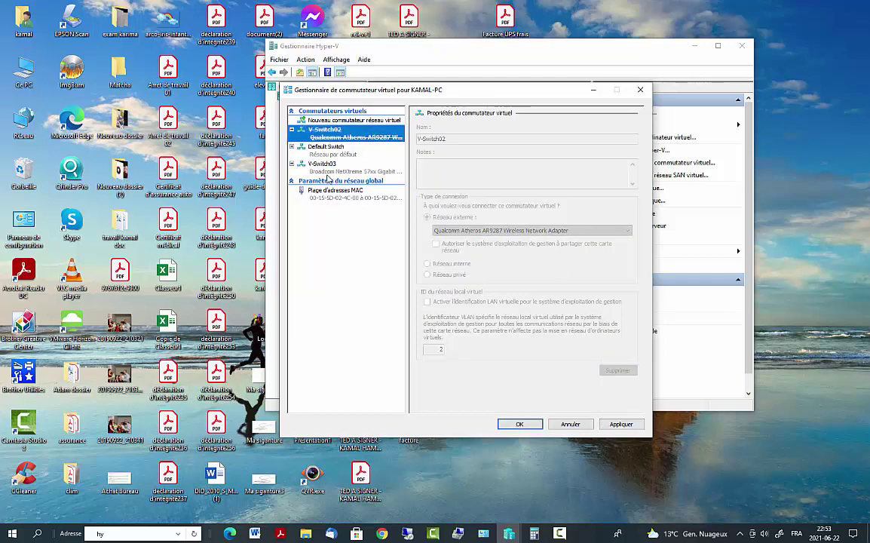
left_click(328, 178)
left_click(617, 370)
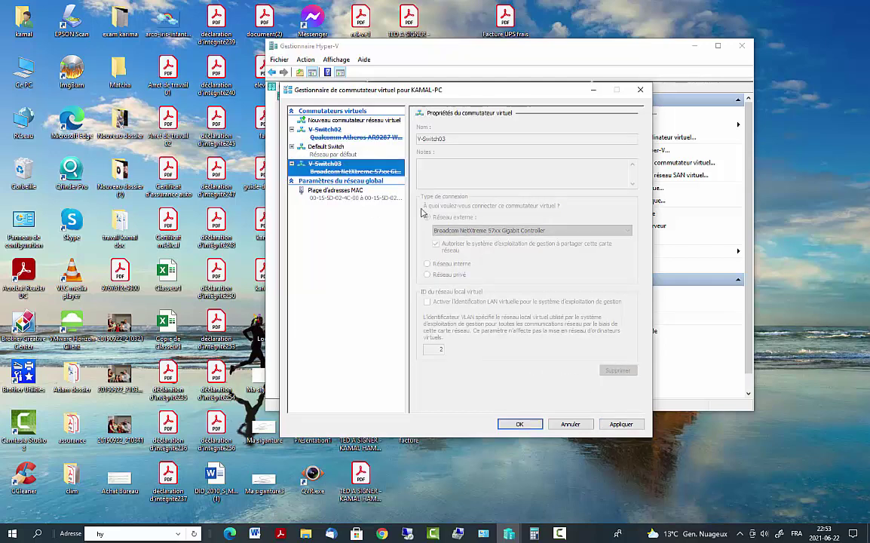
left_click(332, 154)
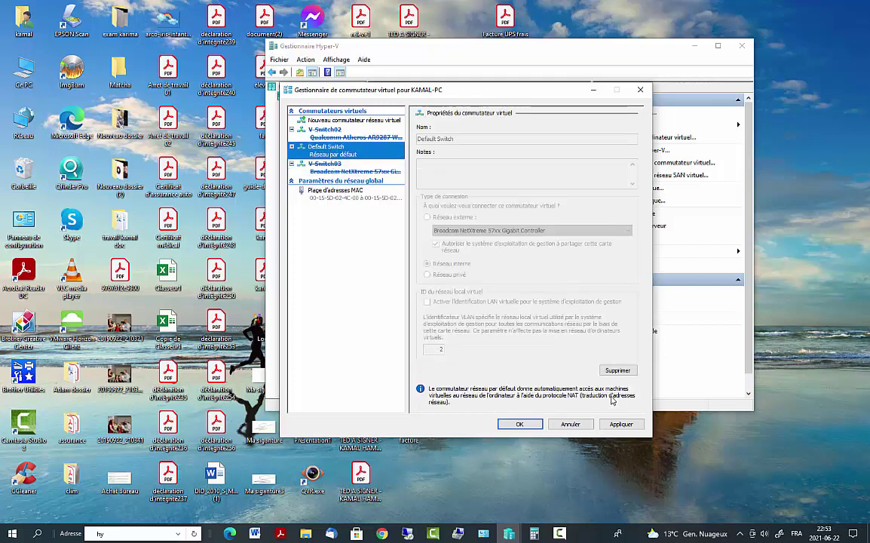
left_click(621, 424)
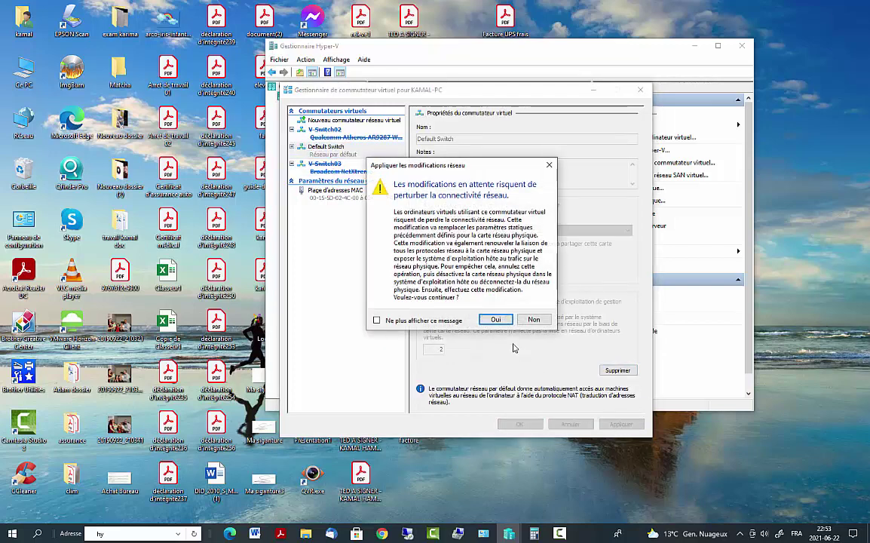
left_click(496, 319)
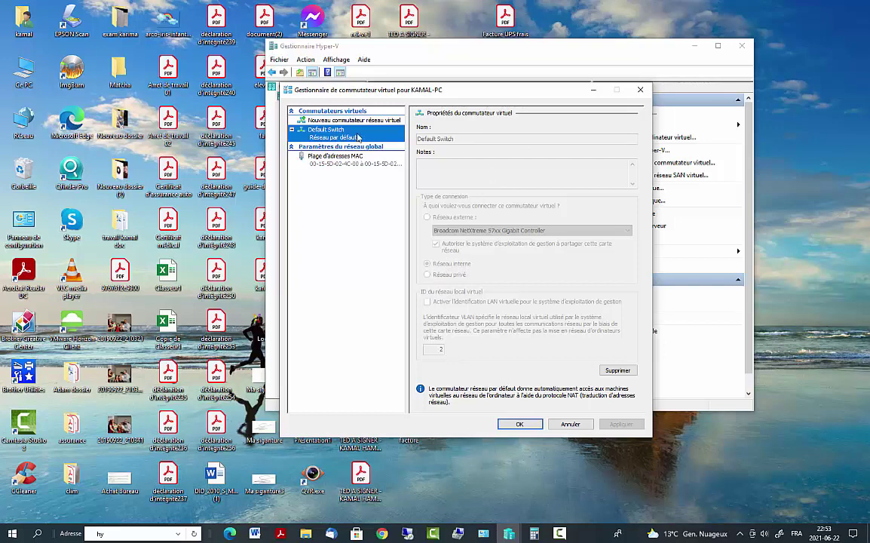
left_click(520, 423)
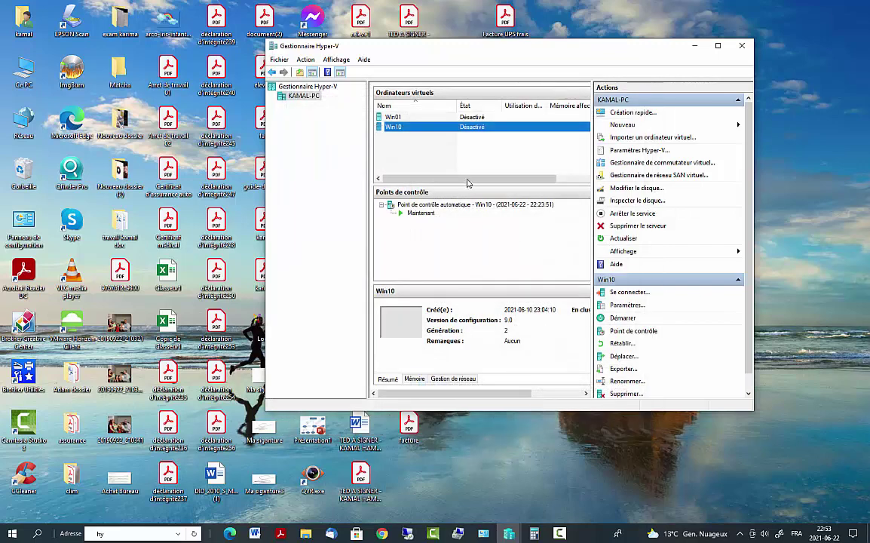
- Review which virtual switches Win10's network card can still use, and close its settings without changing the connection
right_click(416, 130)
left_click(464, 148)
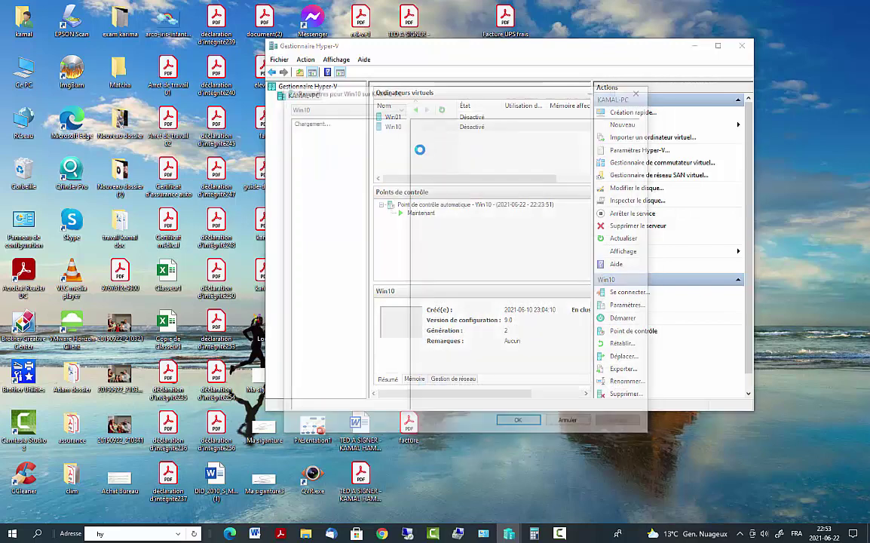
left_click(324, 251)
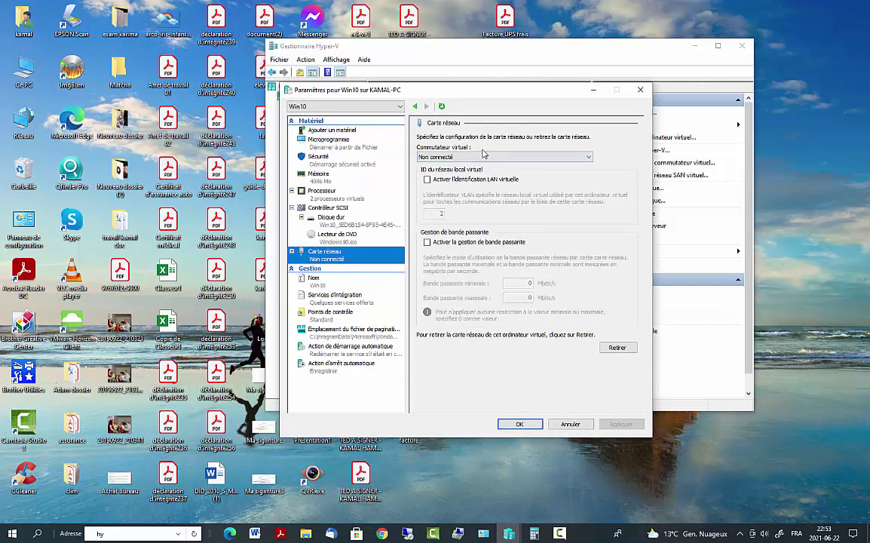
left_click(471, 156)
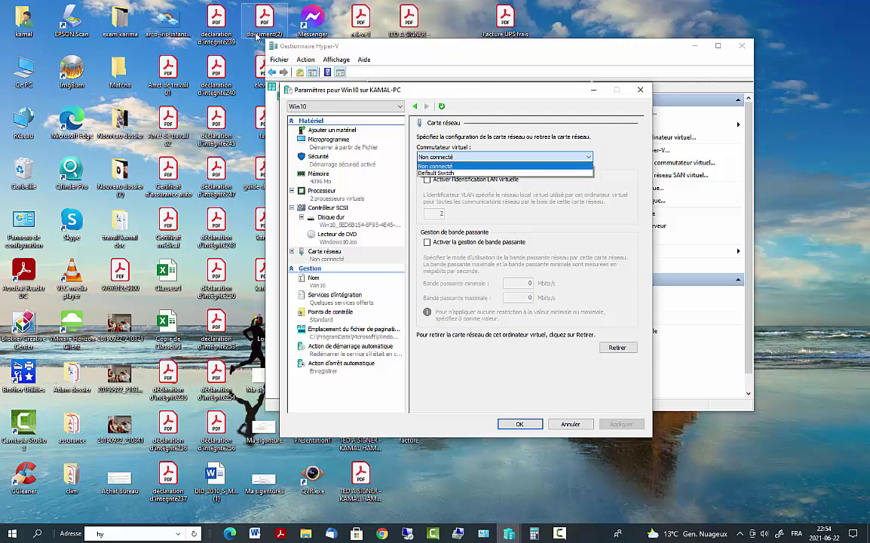
left_click_drag(768, 10, 790, 310)
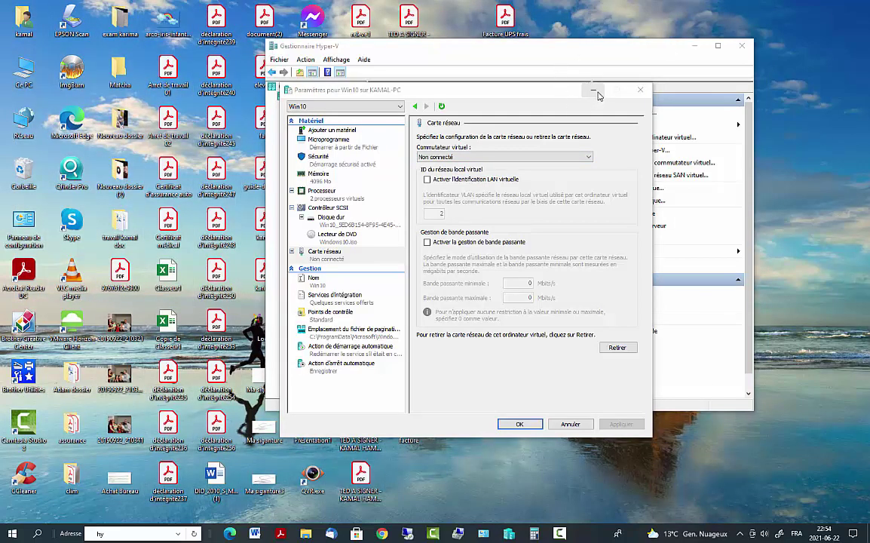
left_click(643, 92)
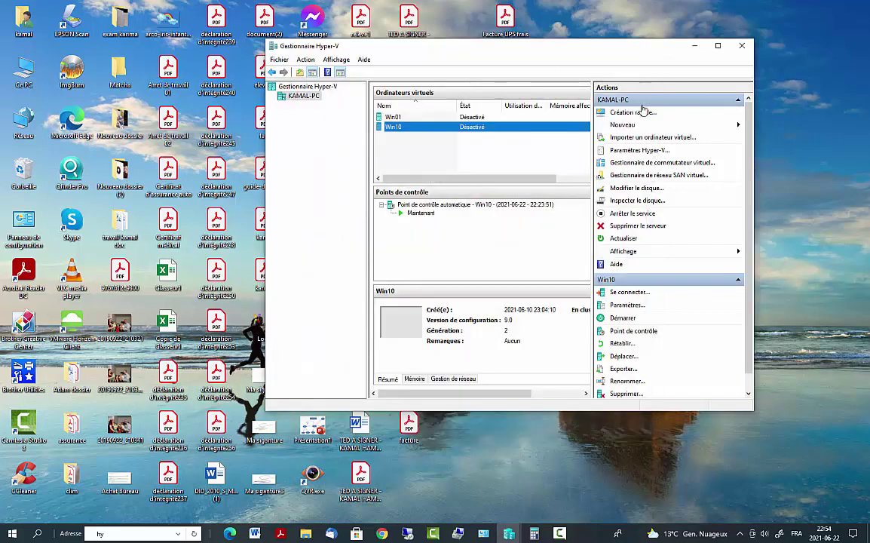
- Open the virtual switch manager and compare the descriptions of the Externe and Interne switch types
left_click(650, 163)
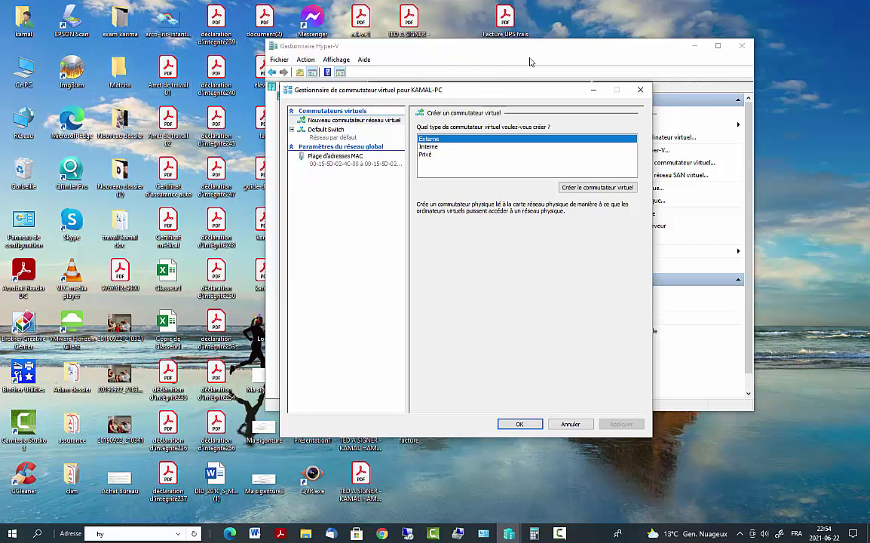
left_click_drag(795, 24, 3, 448)
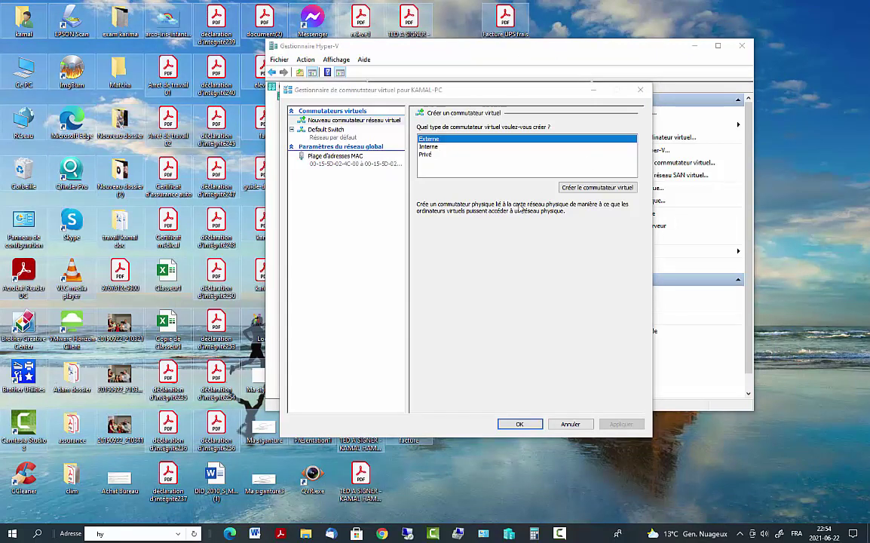
left_click(430, 148)
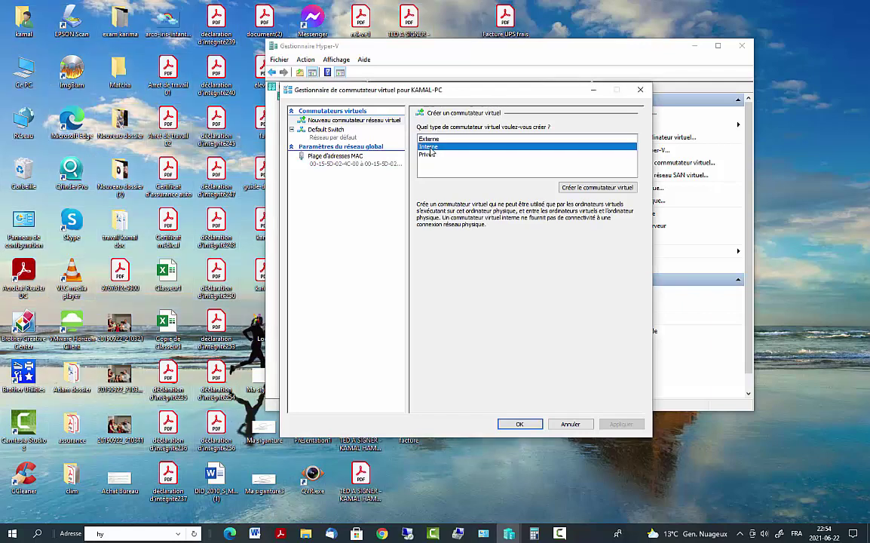
- Bring up the other Gestionnaire Hyper-V window, look at the Win01 and Win10 machines in turn, and minimize it
left_click(509, 536)
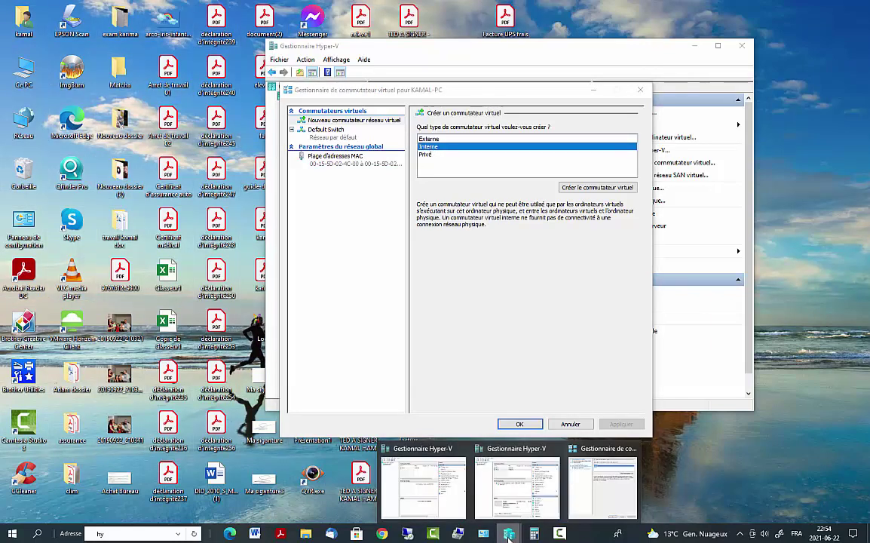
left_click(392, 449)
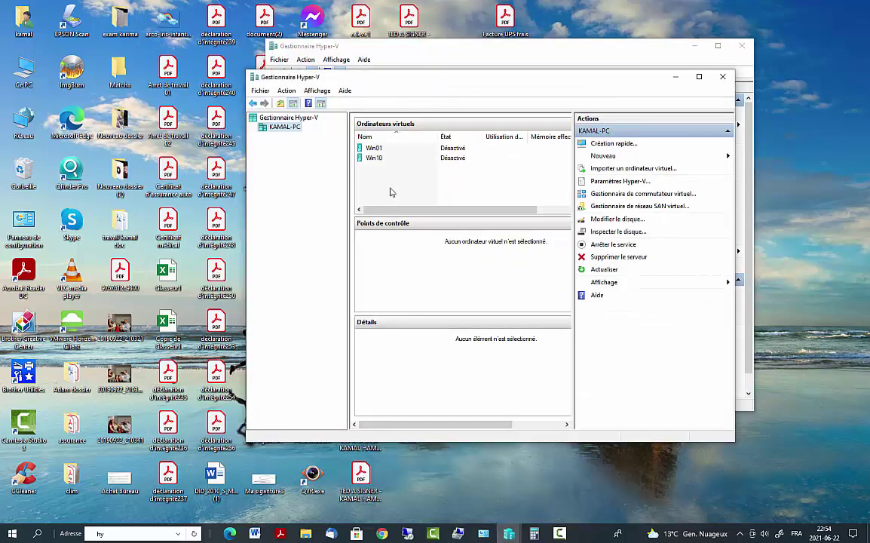
left_click(377, 149)
left_click(377, 159)
left_click(375, 176)
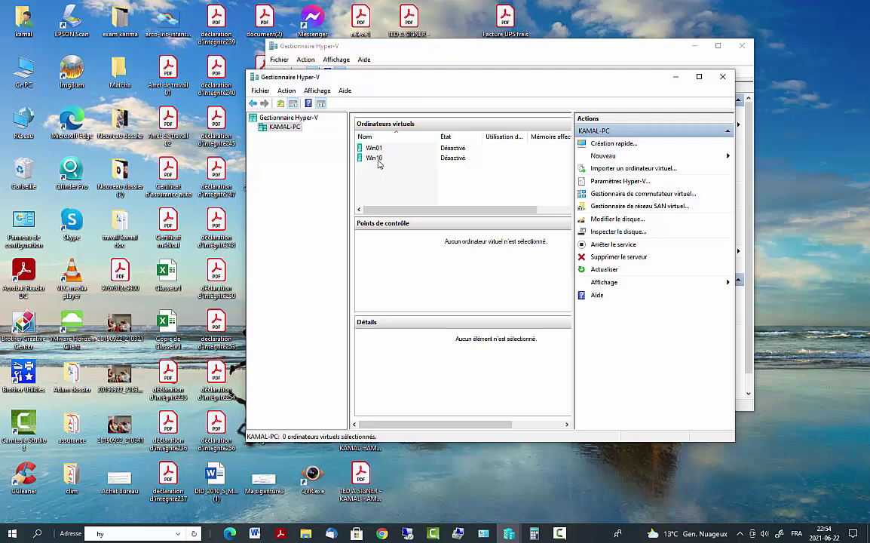
left_click(375, 149)
left_click(375, 158)
left_click(373, 152)
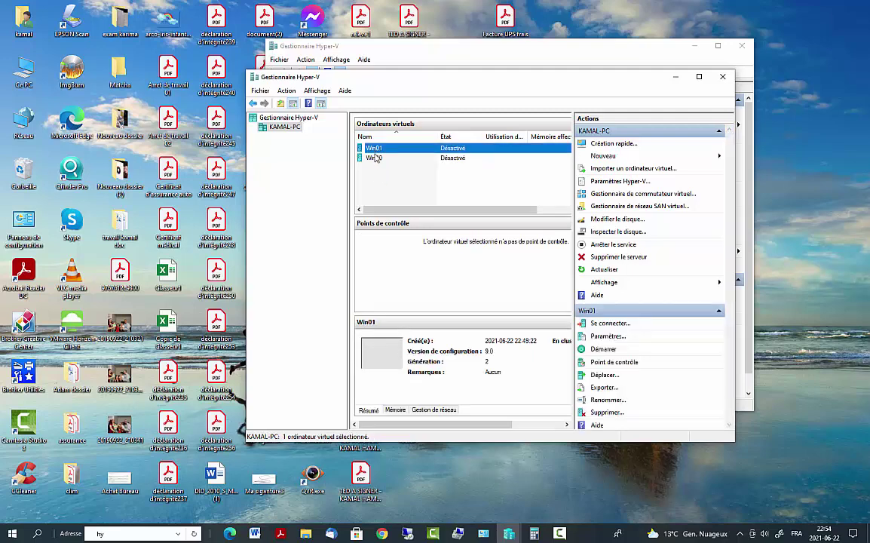
left_click(375, 158)
left_click(374, 149)
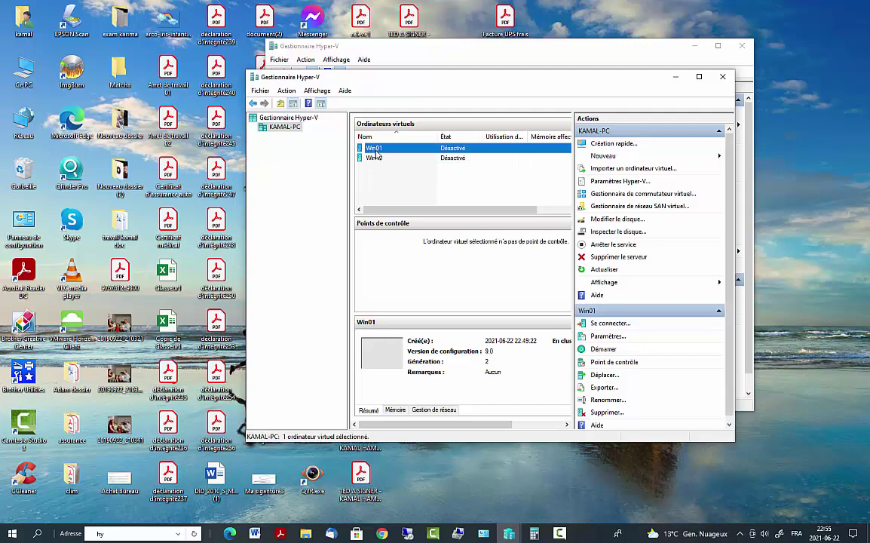
left_click(374, 157)
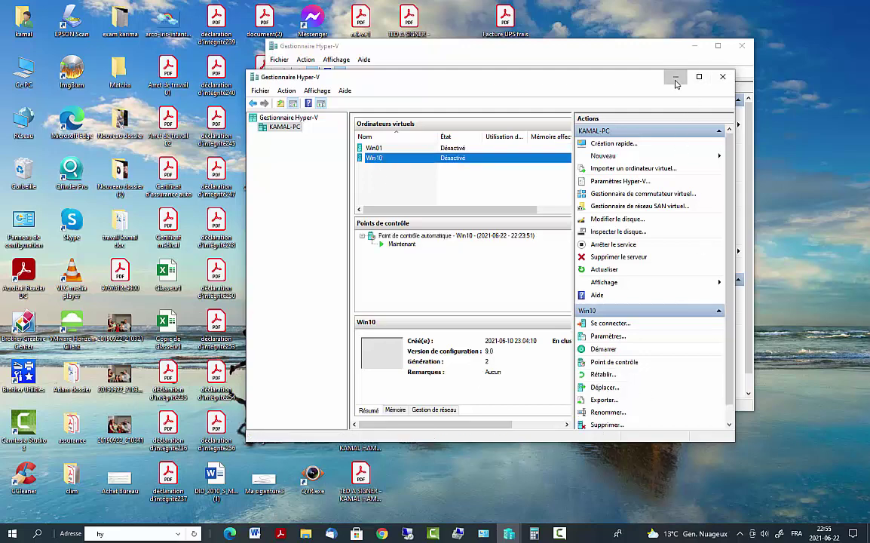
left_click(676, 78)
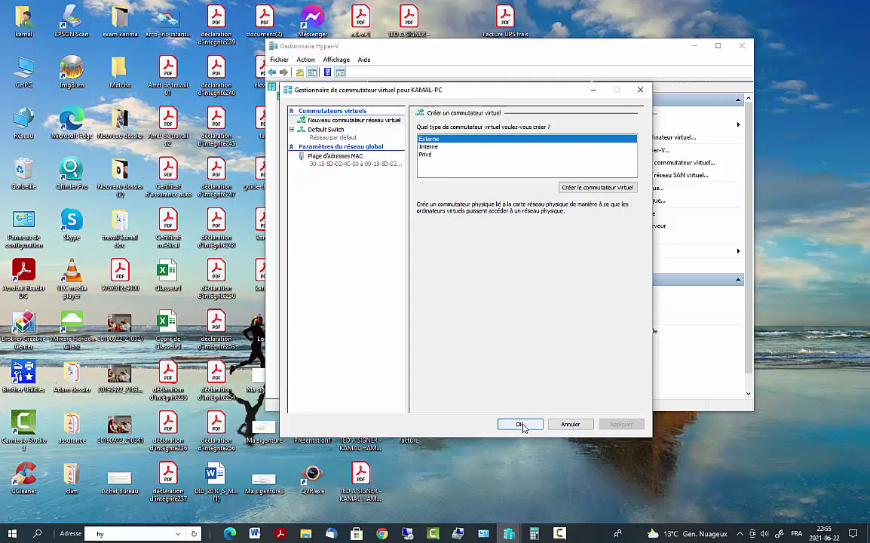
- Create an external virtual switch named V-Switch and connect it to the Qualcomm Atheros AR9287 Wireless Network Adapter
left_click(580, 188)
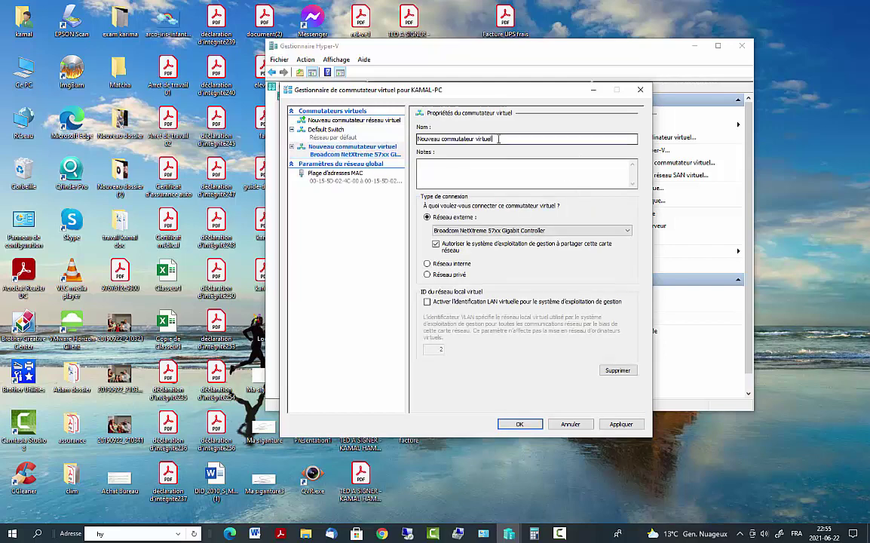
left_click_drag(498, 139, 300, 141)
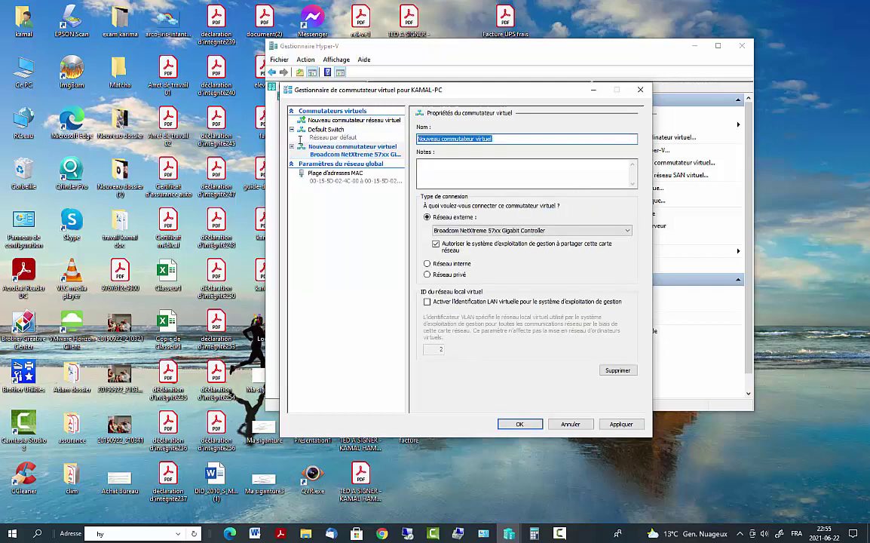
key("BackSpace")
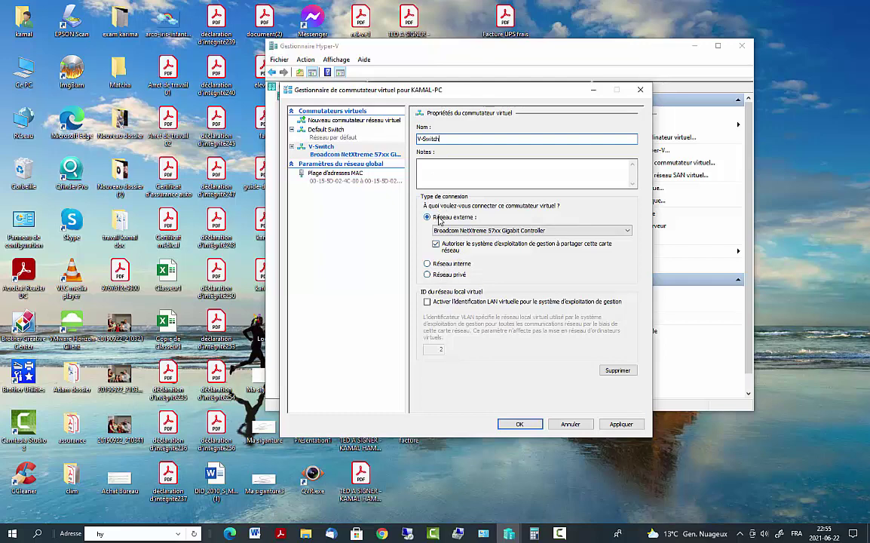
left_click(462, 230)
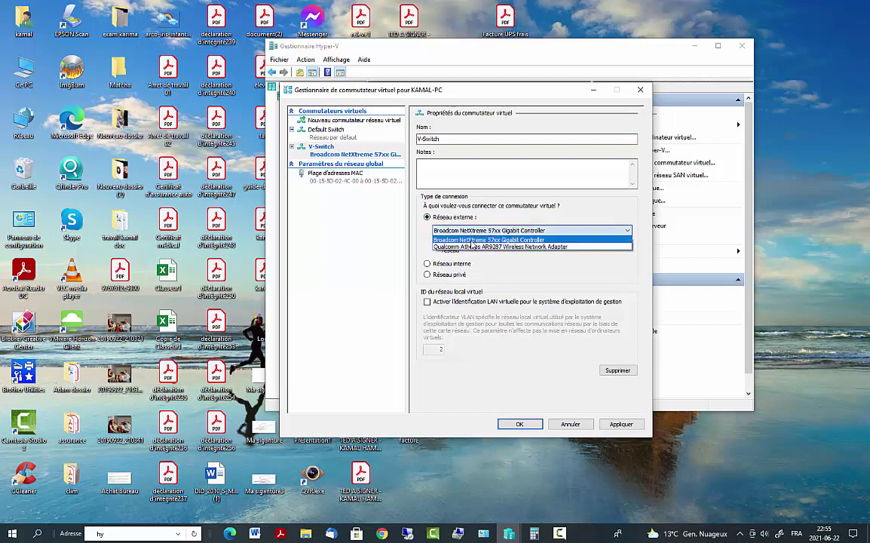
left_click(472, 237)
left_click(473, 233)
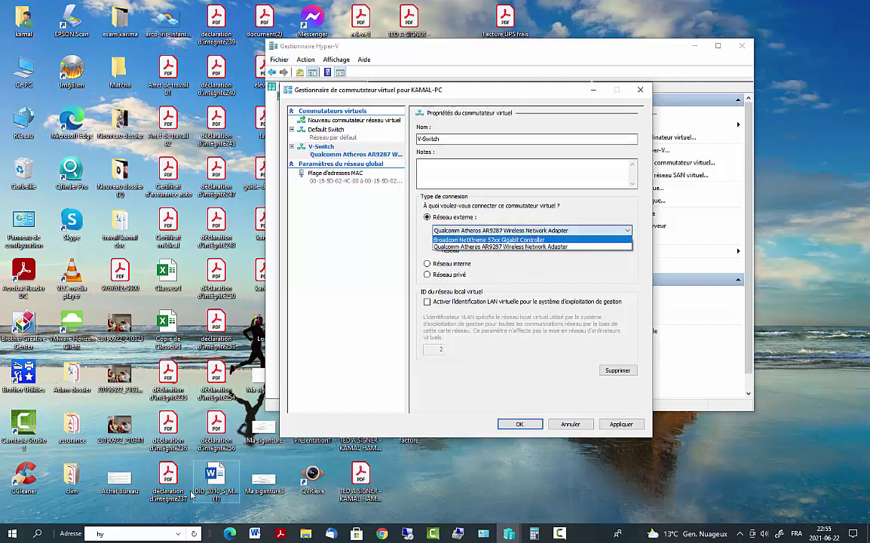
left_click(28, 537)
type("pc")
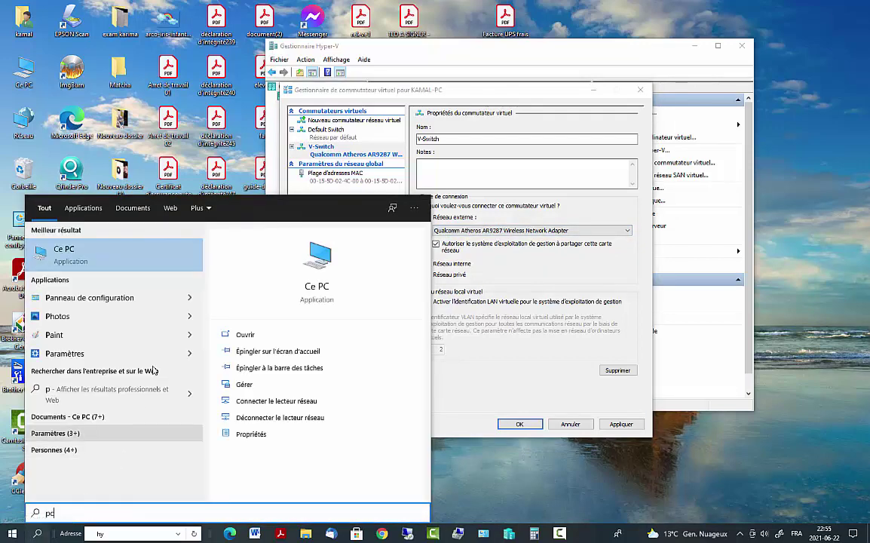
right_click(149, 227)
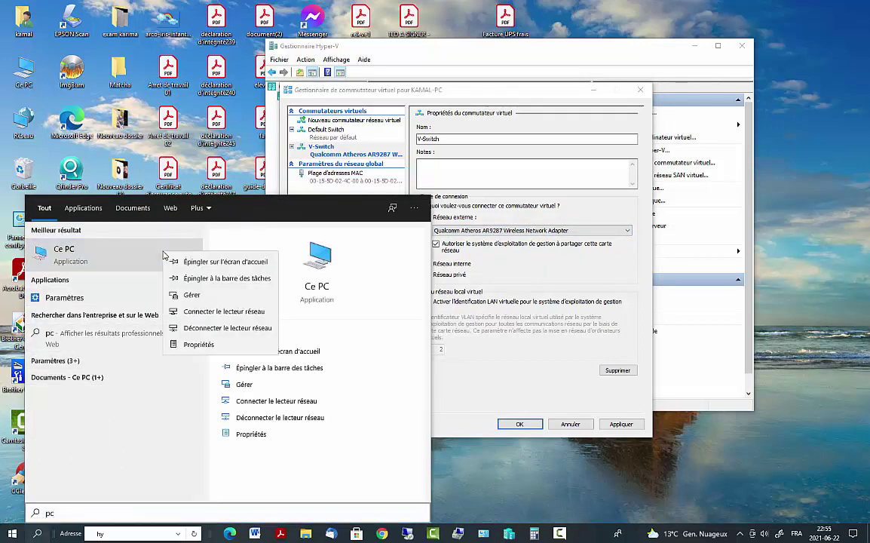
left_click(752, 488)
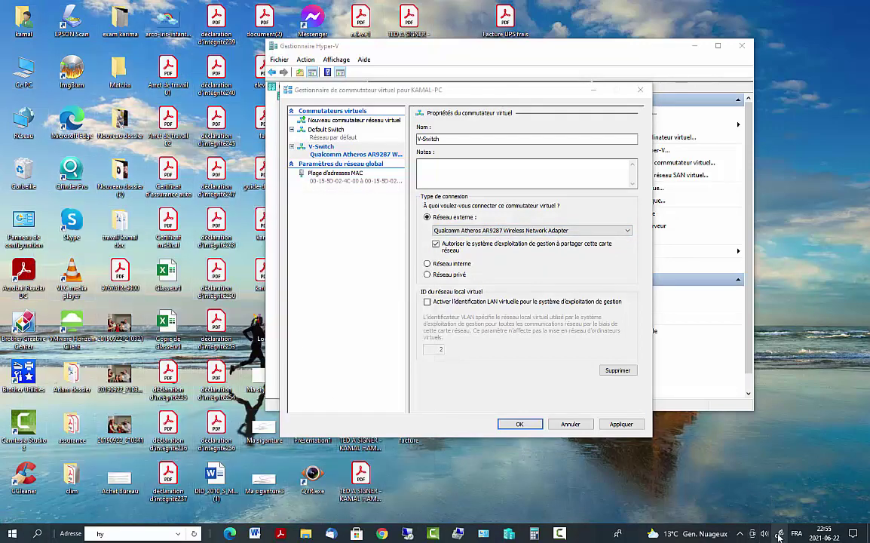
- Open the Windows network connections through the network and Internet settings and examine the Ethernet and Wi-Fi adapters
left_click(740, 534)
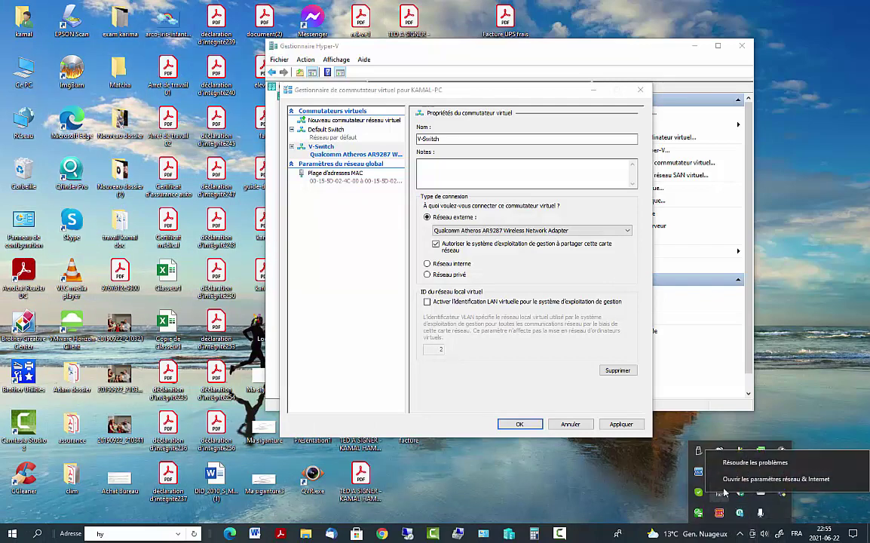
left_click(718, 492)
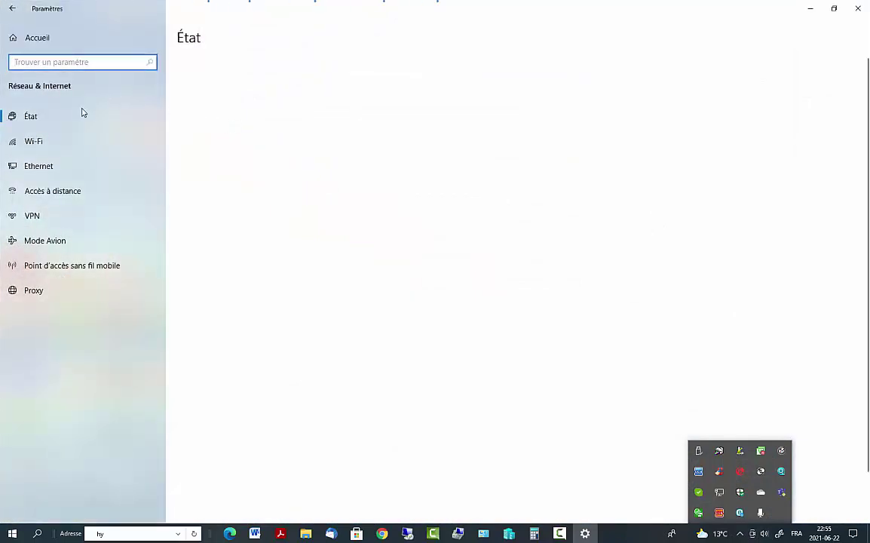
left_click(36, 166)
left_click(773, 73)
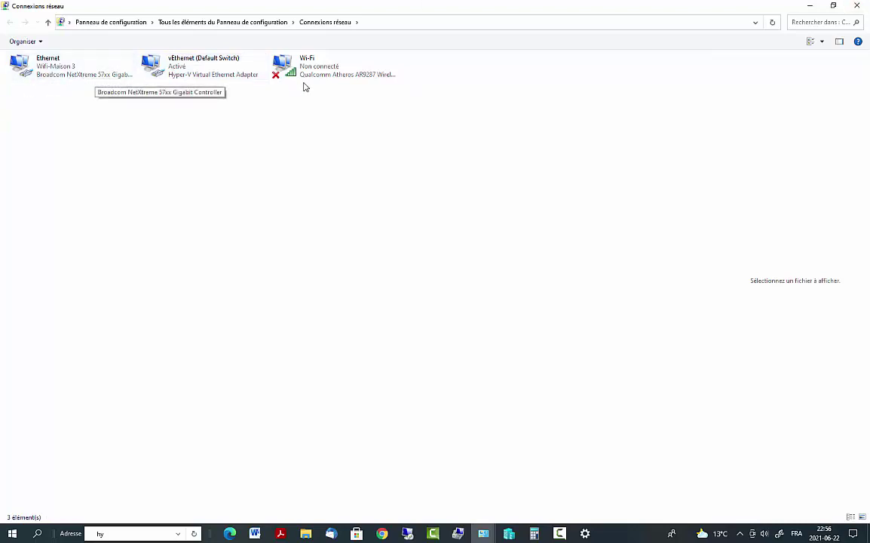
left_click(355, 74)
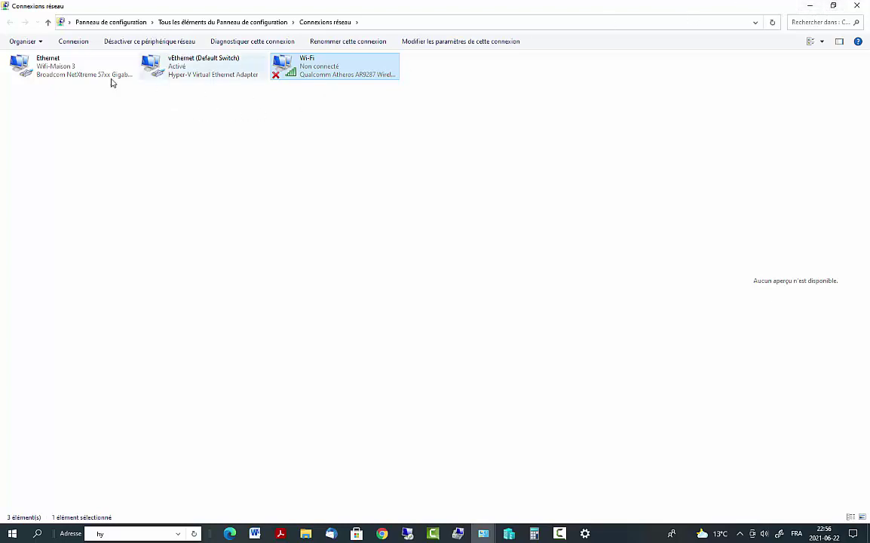
- Compare the Ethernet and Wi-Fi adapters in the network connections, minimize that window and return to the virtual switch manager
left_click(40, 67)
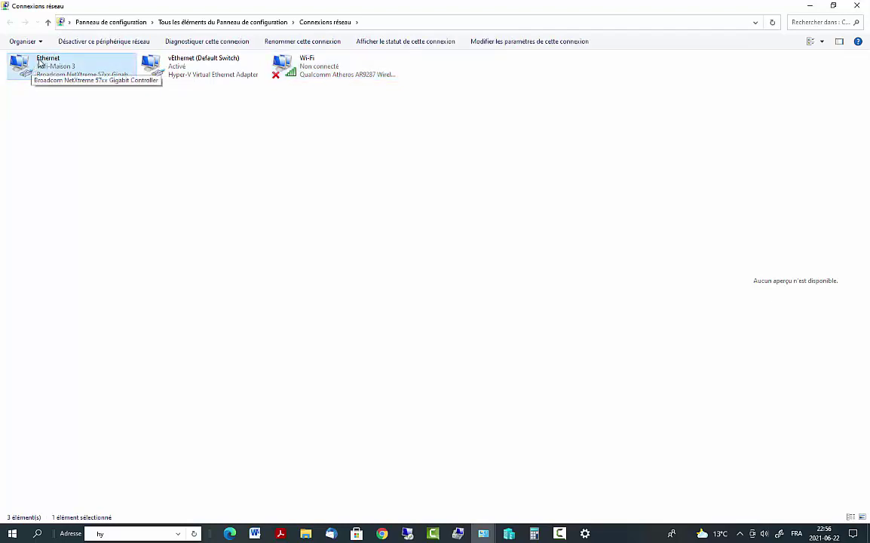
left_click(305, 69)
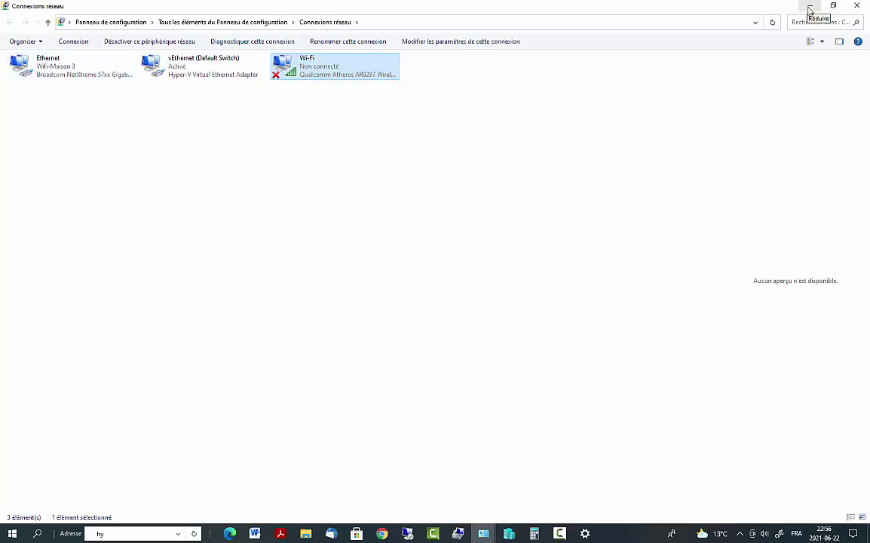
left_click(809, 9)
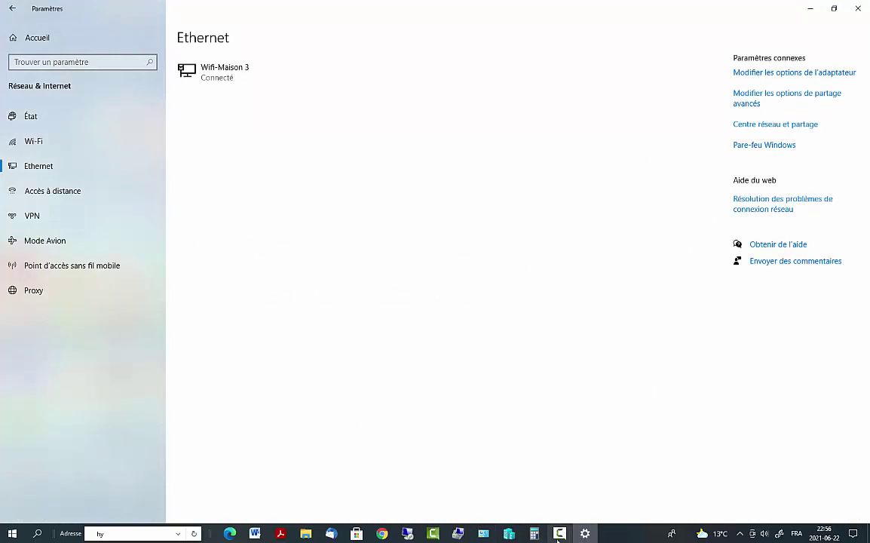
mouse_move(585, 536)
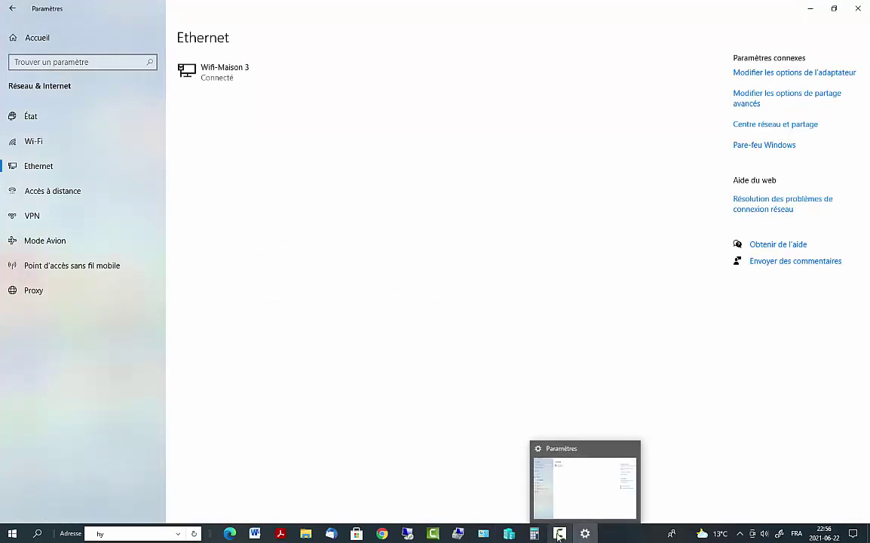
mouse_move(509, 534)
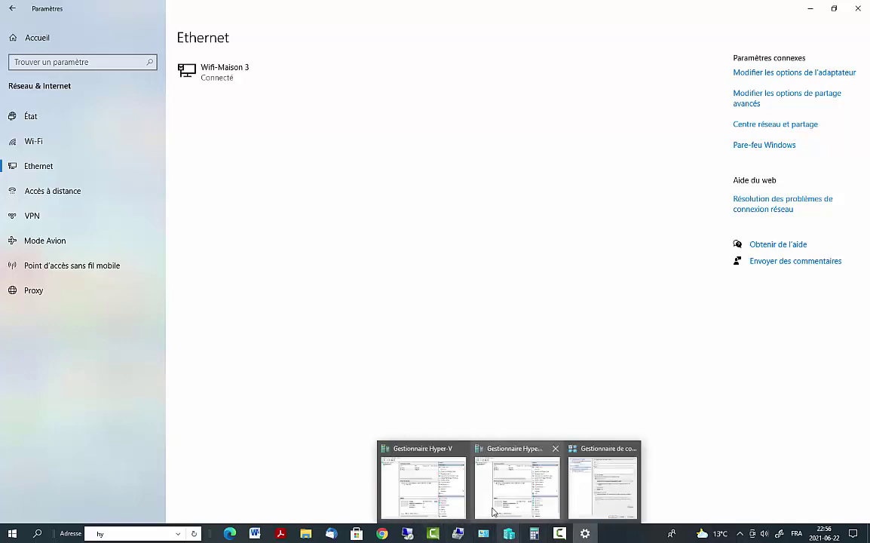
left_click(614, 490)
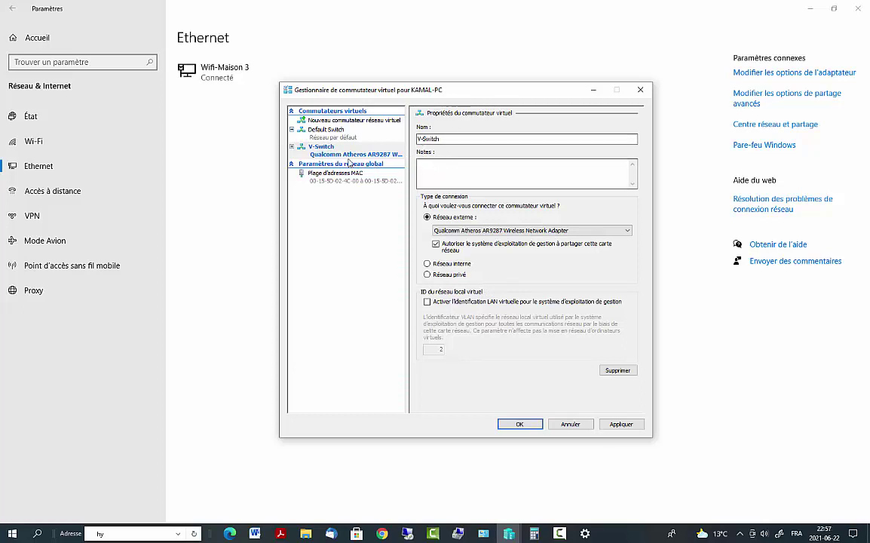
- Look through V-Switch's available external adapters and check the PC's current network connection
left_click(473, 230)
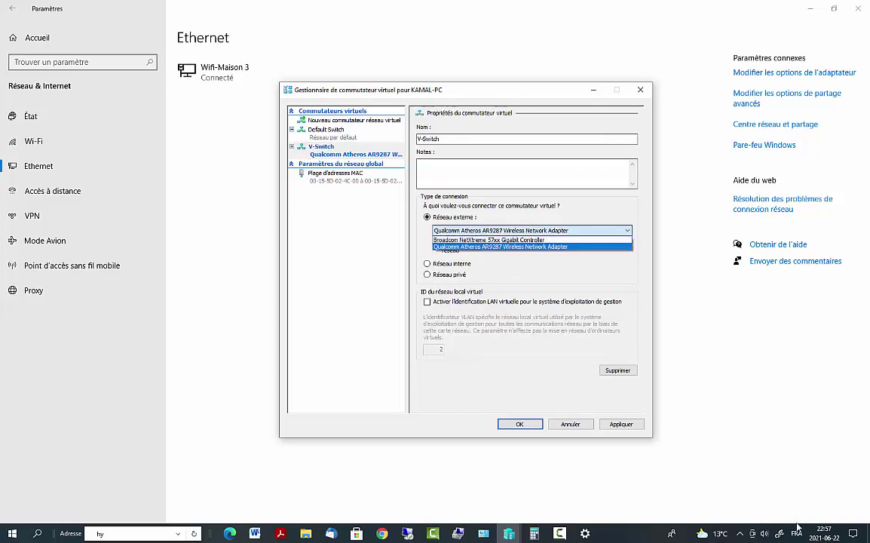
left_click(739, 533)
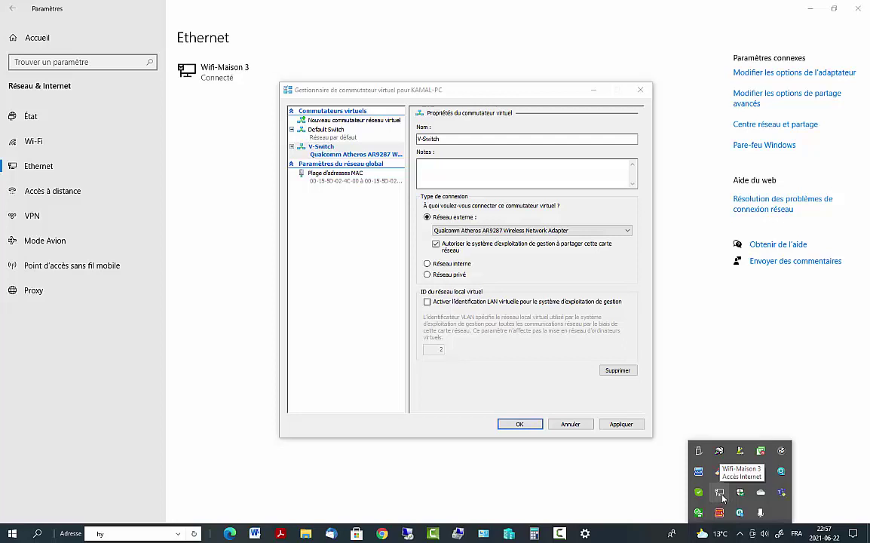
left_click(510, 236)
- Switch V-Switch's external adapter to Broadcom NetXtreme 57xx Gigabit Controller and back to Qualcomm Atheros AR9287 Wireless Network Adapter
left_click(509, 232)
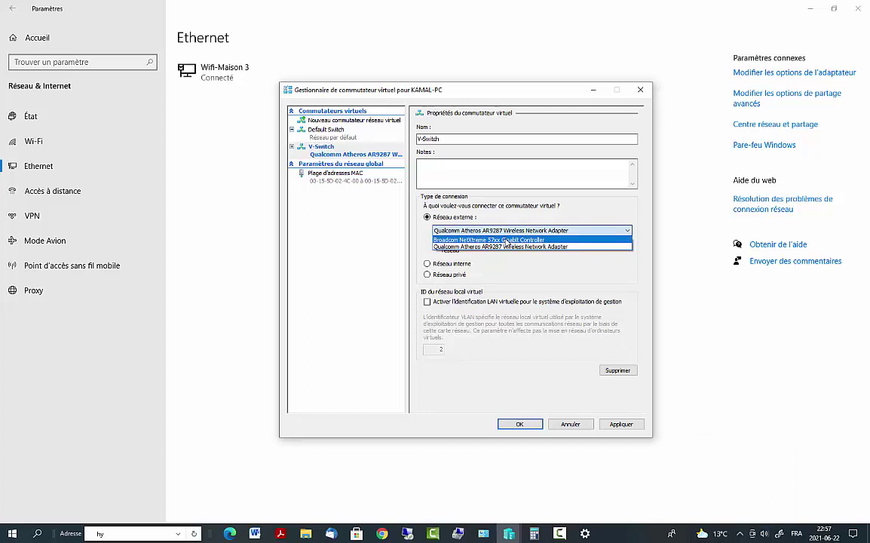
left_click(506, 239)
left_click(507, 233)
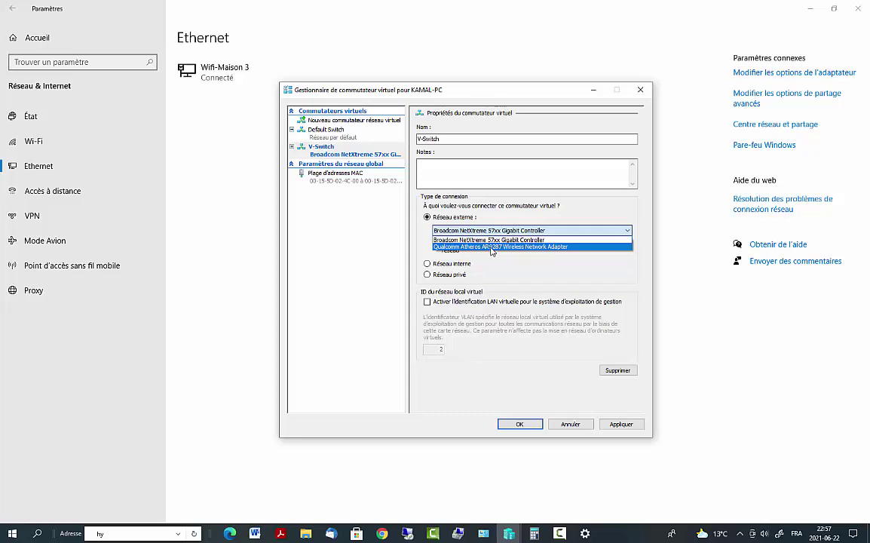
left_click(467, 232)
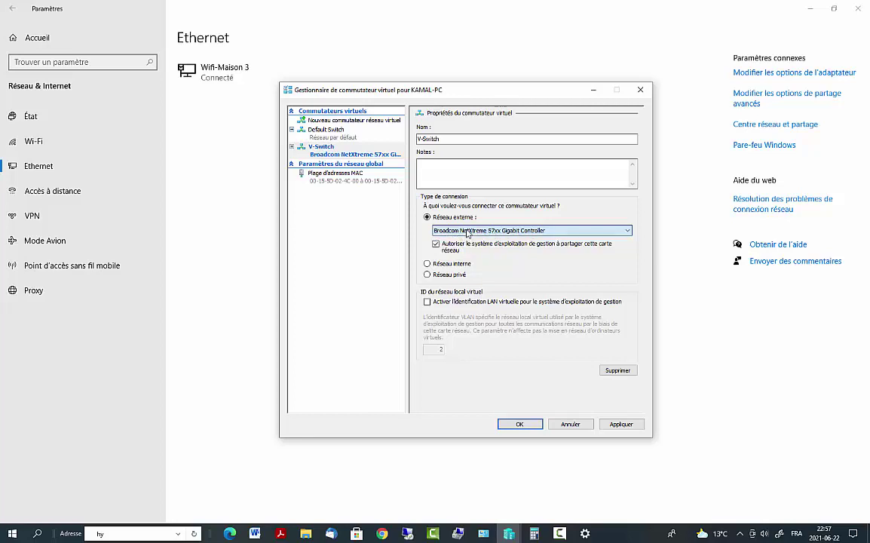
left_click(468, 232)
left_click(475, 246)
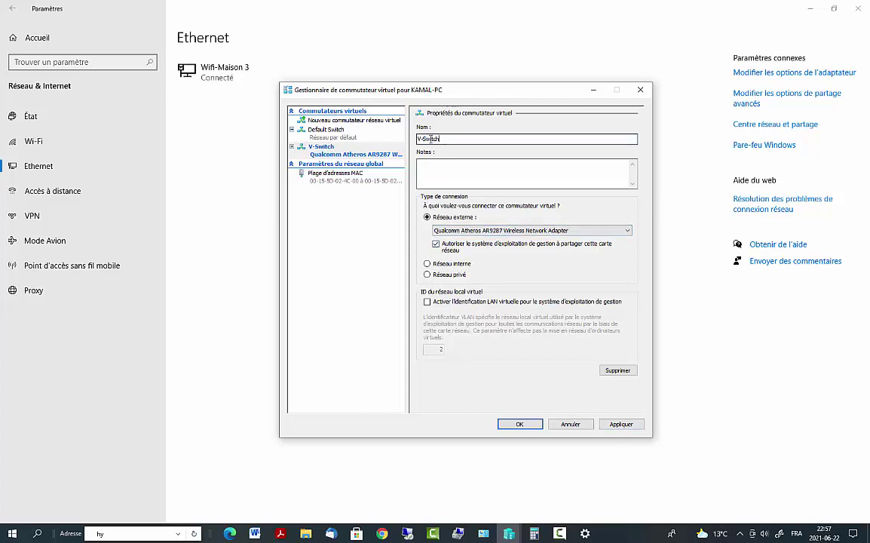
- Apply the V-Switch external network configuration and accept the possible disruption of network connectivity
left_click_drag(443, 140, 407, 140)
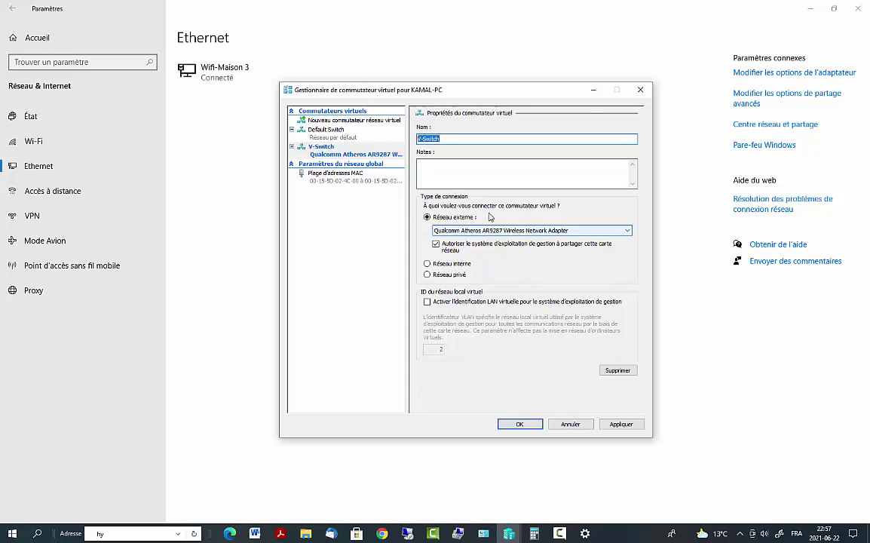
left_click(635, 427)
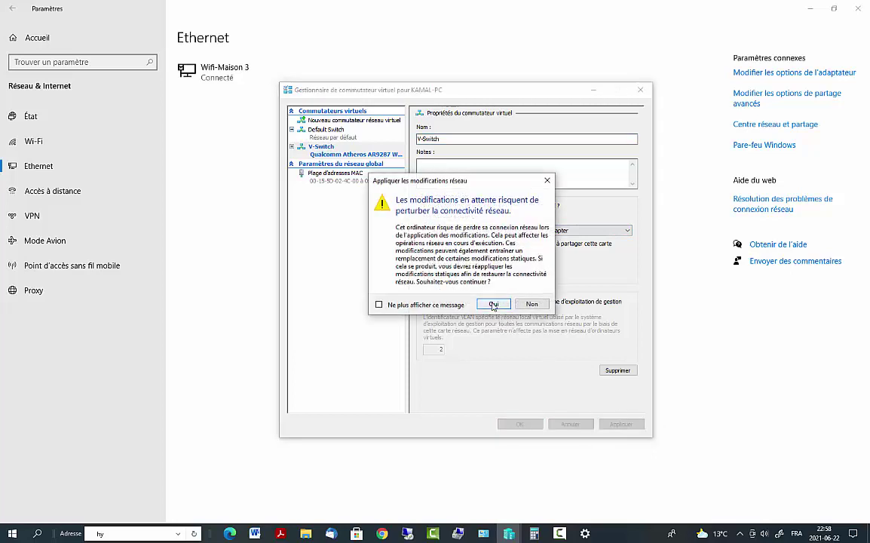
left_click(494, 303)
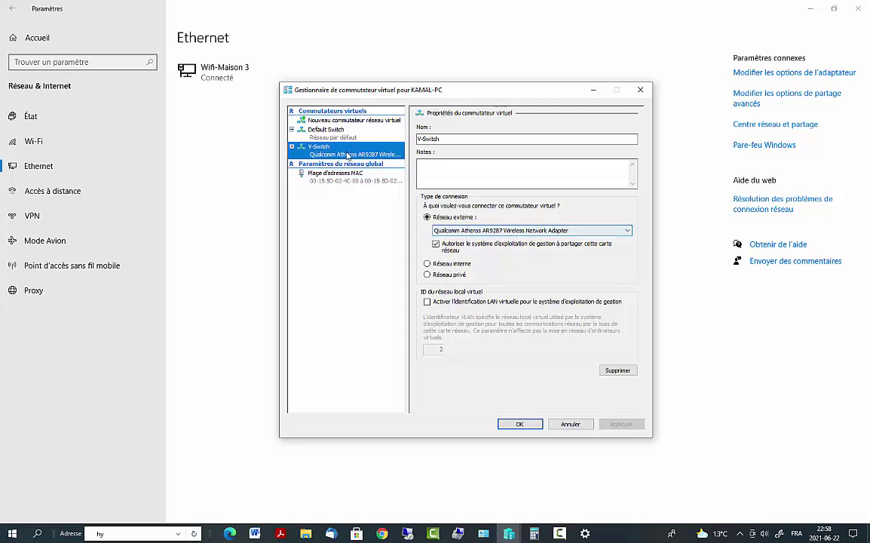
- Connect the PC to the Wifi-Maison wireless network, then close the virtual switch manager and minimize the Windows settings
left_click(739, 533)
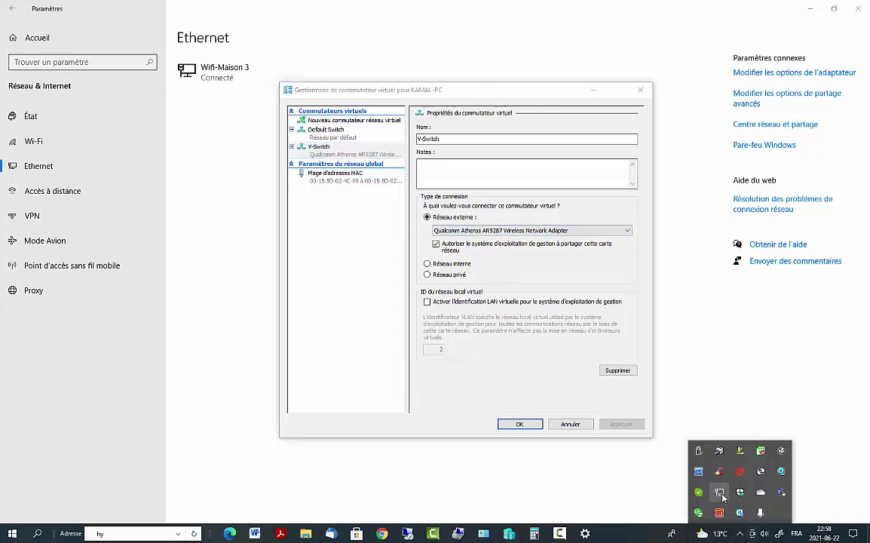
left_click(759, 513)
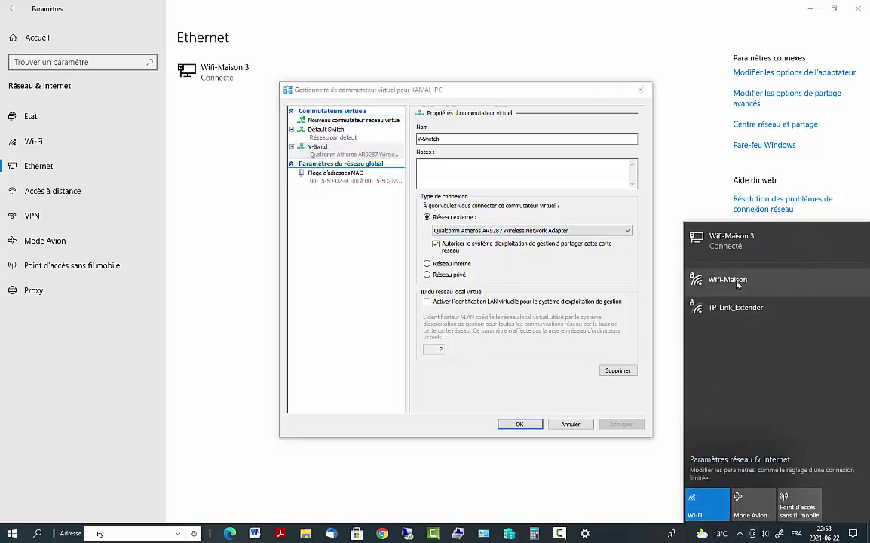
left_click(738, 282)
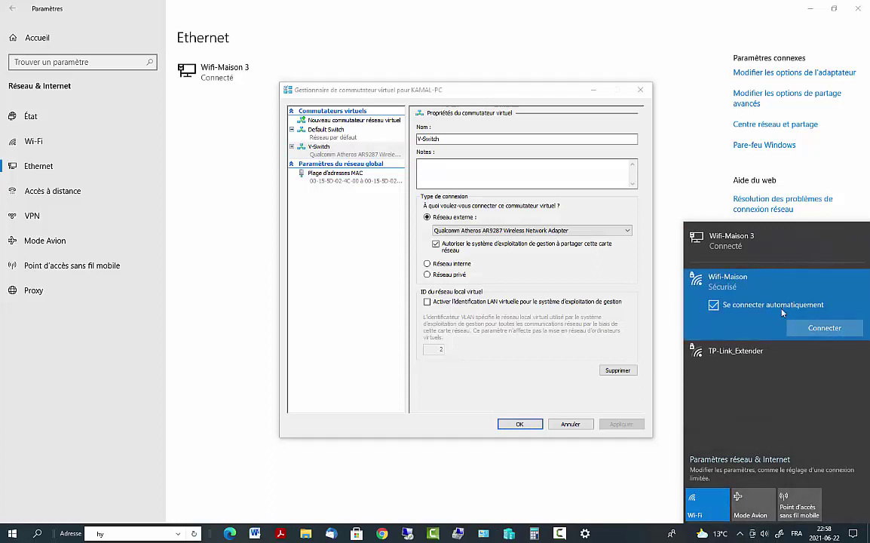
left_click(824, 327)
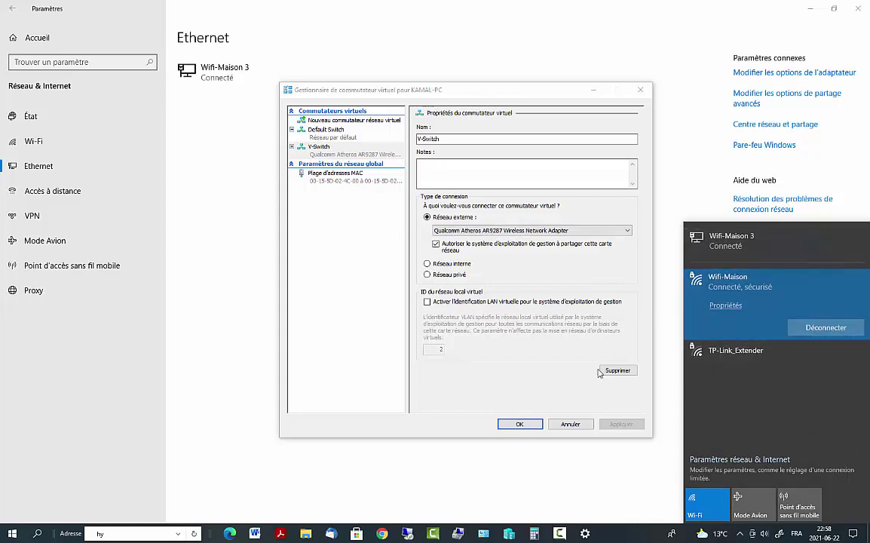
left_click(519, 424)
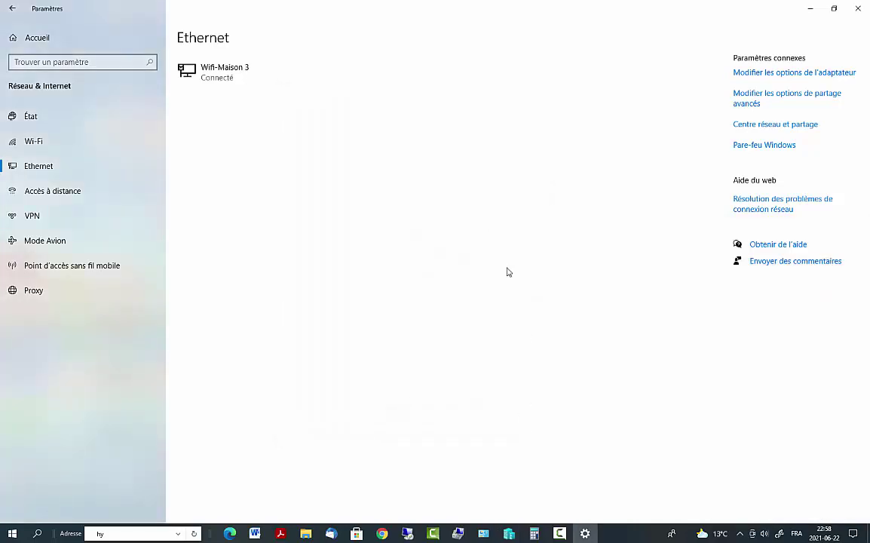
left_click(811, 8)
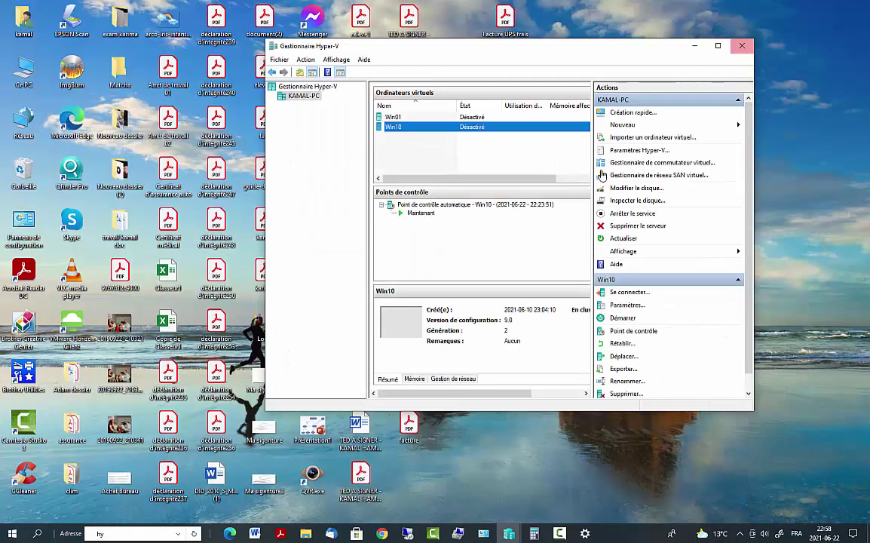
- Assign the V-Switch virtual switch to Win10's network adapter in the machine's settings and apply the change
right_click(447, 130)
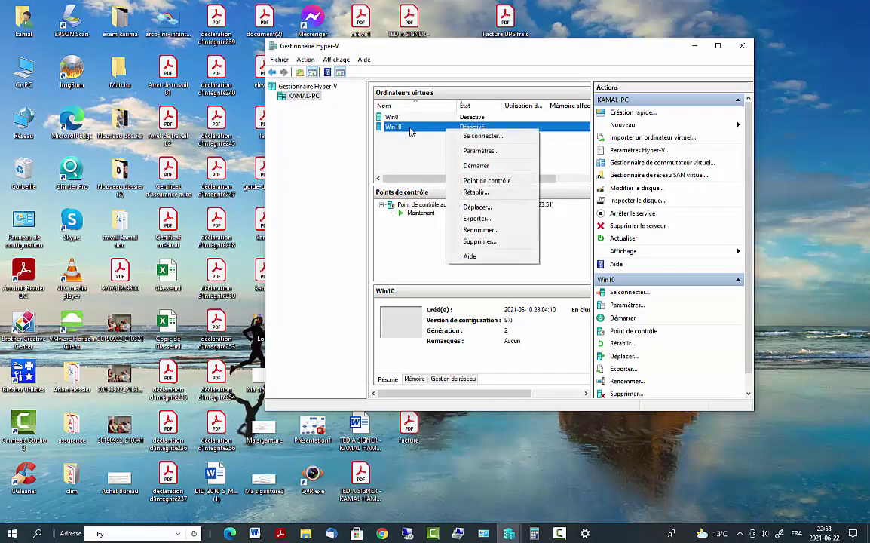
left_click(480, 150)
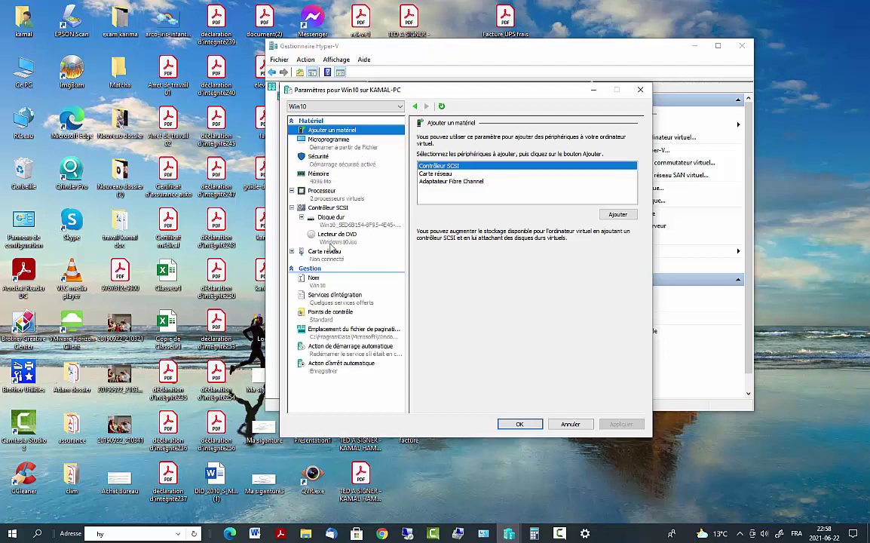
left_click(330, 254)
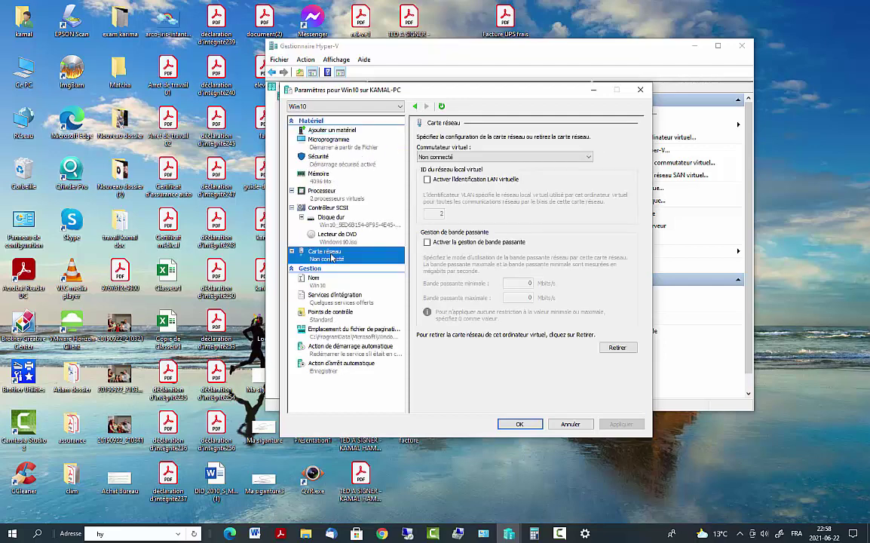
left_click(453, 156)
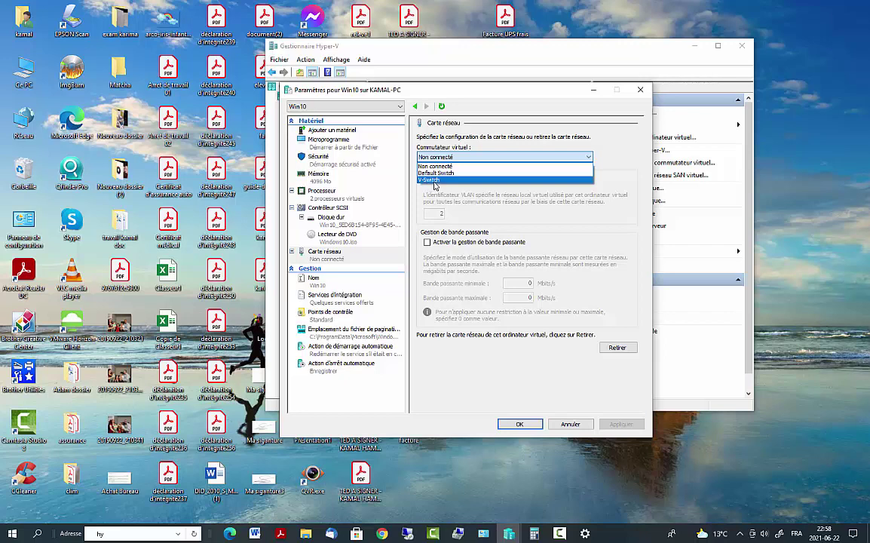
left_click(435, 181)
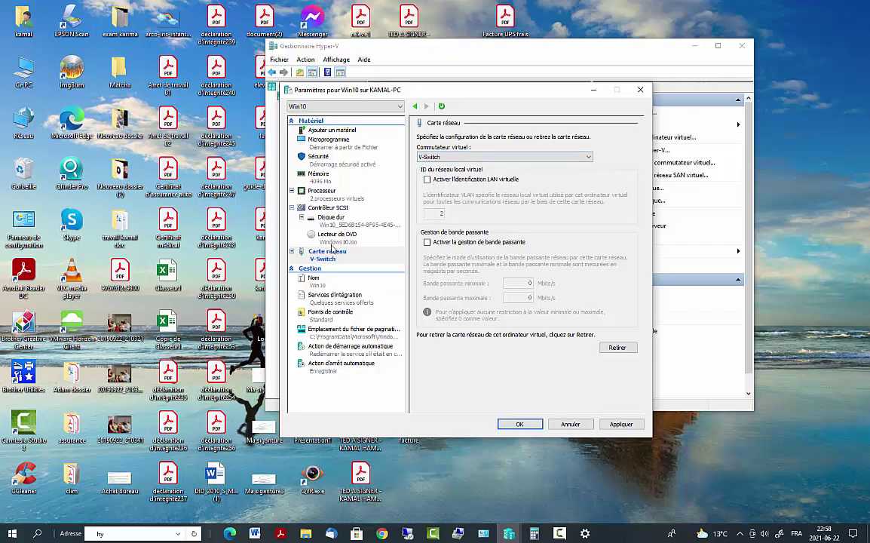
left_click(621, 423)
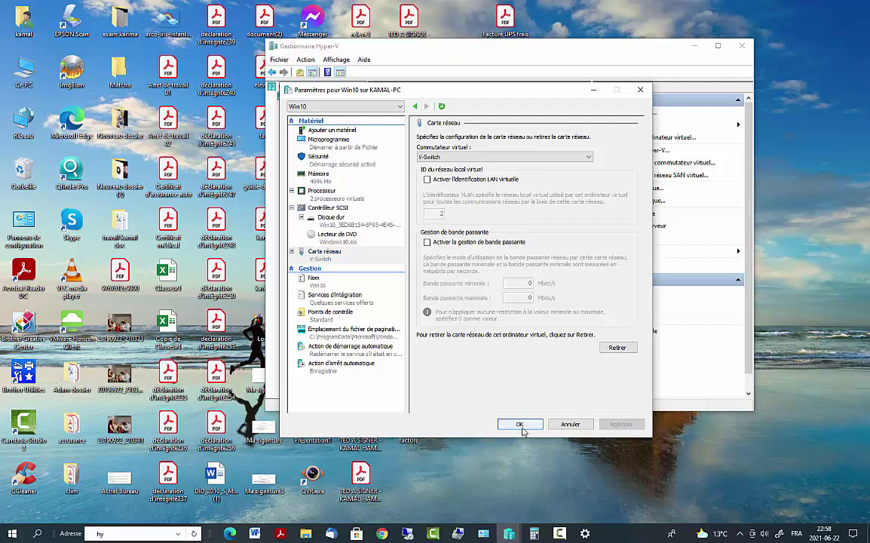
- Set the virtual switch of Win10's network adapter back to Non connecté and save the settings
left_click(451, 157)
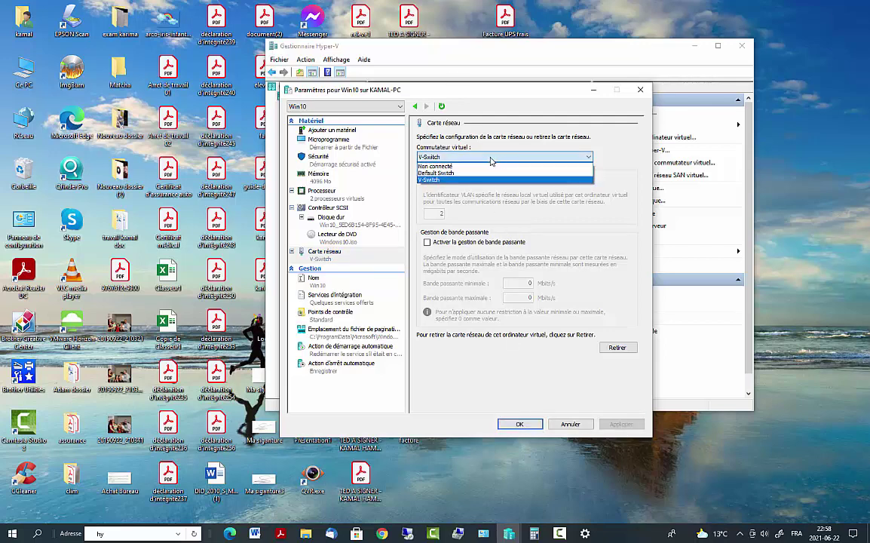
left_click(444, 166)
left_click(620, 424)
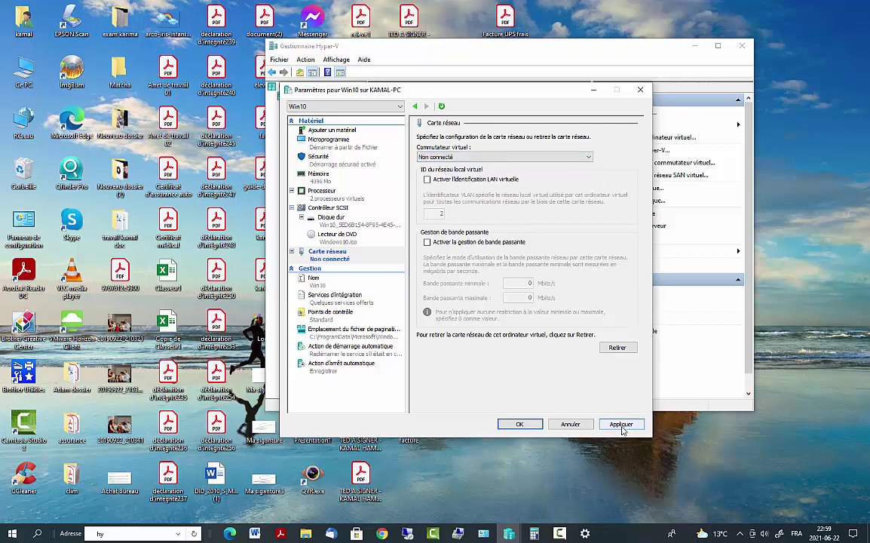
left_click(519, 424)
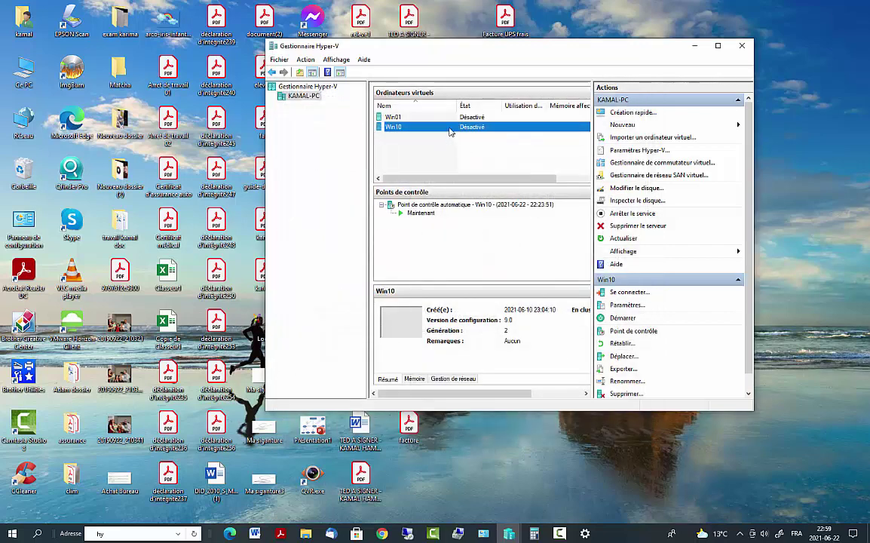
- Start the Win10 virtual machine from its last state and connect to it at 1366 by 768 pixels
double_click(450, 128)
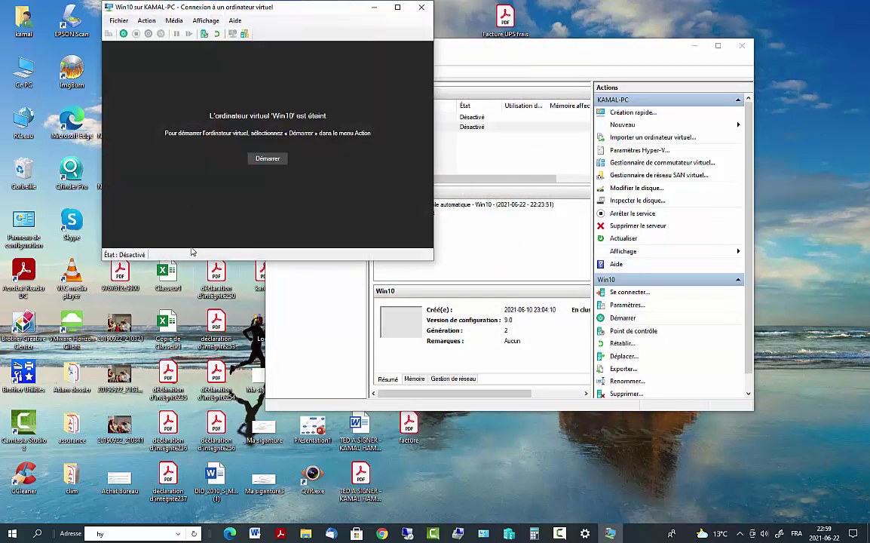
left_click(260, 158)
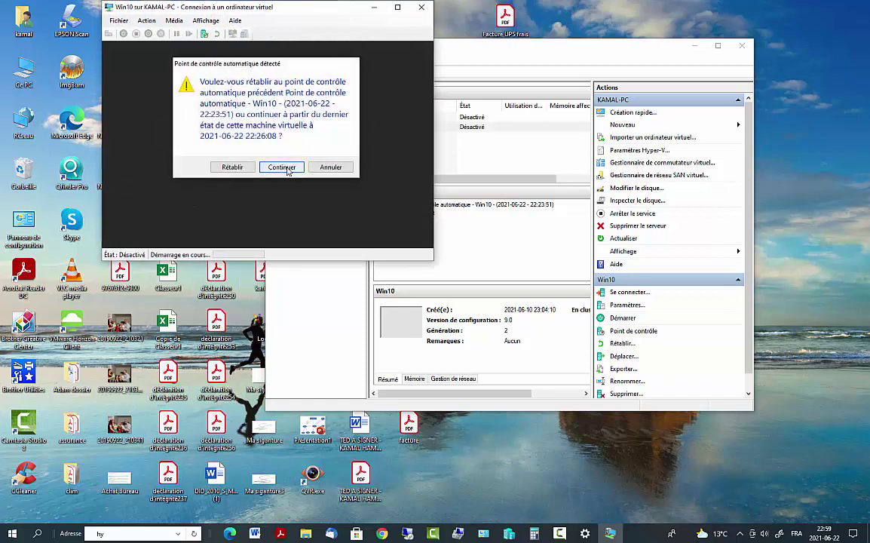
left_click(281, 168)
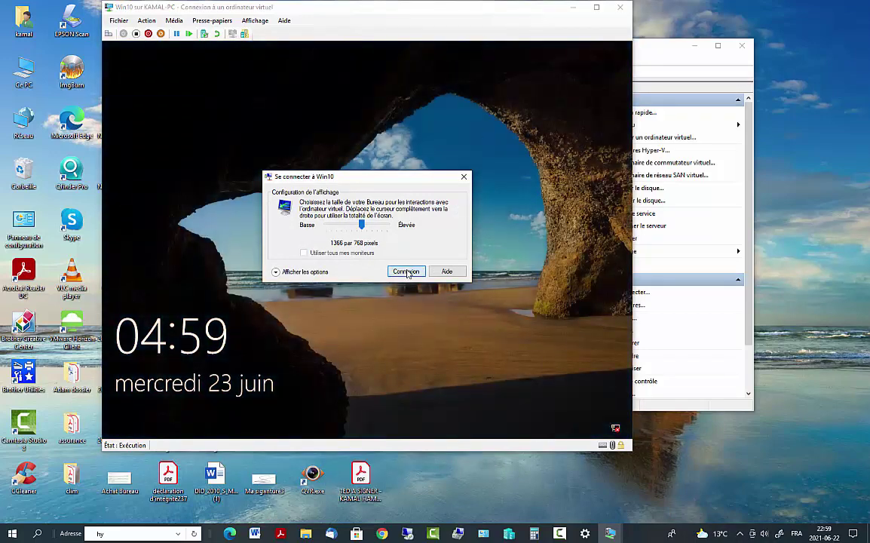
left_click(406, 271)
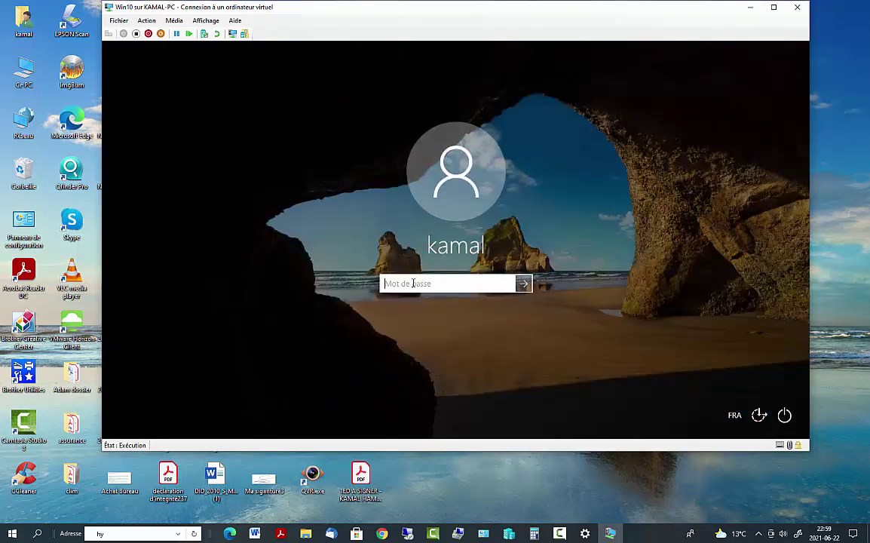
- Sign in to the Win10 virtual machine with the account password, switch it to full screen and dismiss the network prompt
key("Return")
left_click(446, 306)
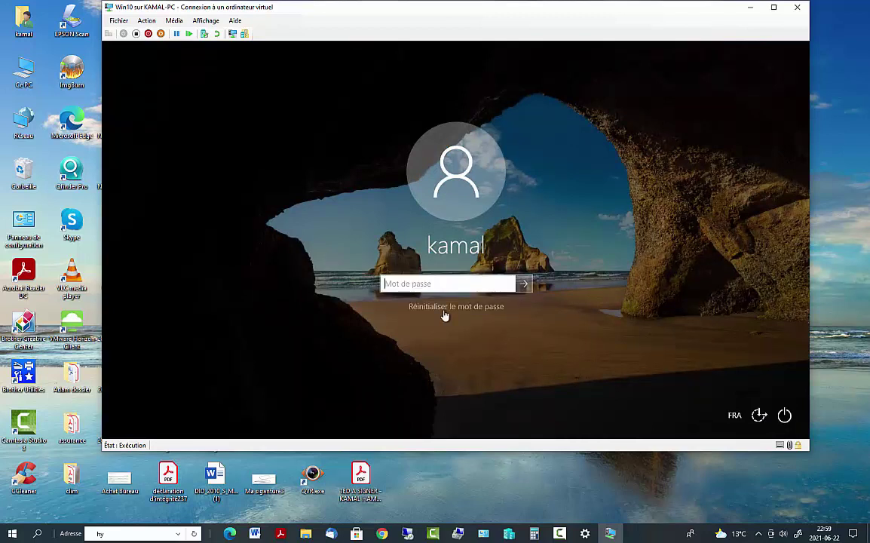
type("***")
key("Return")
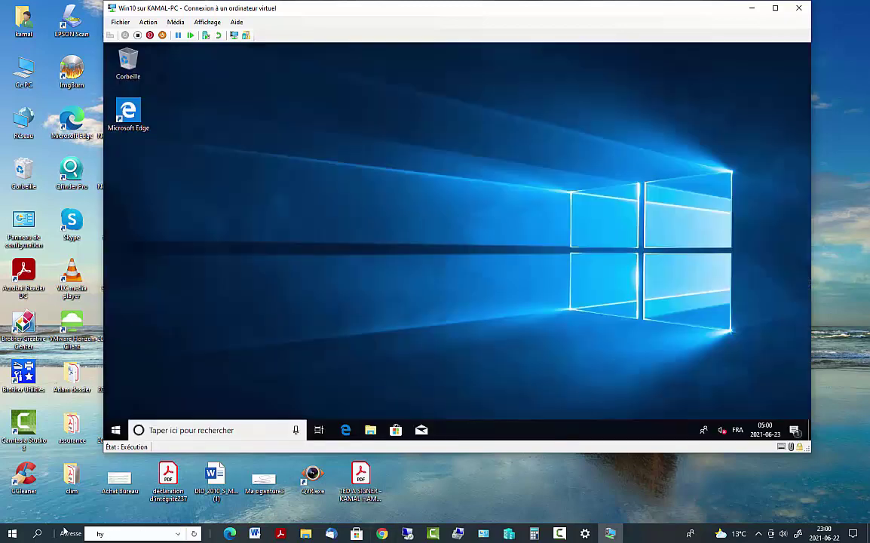
left_click(775, 9)
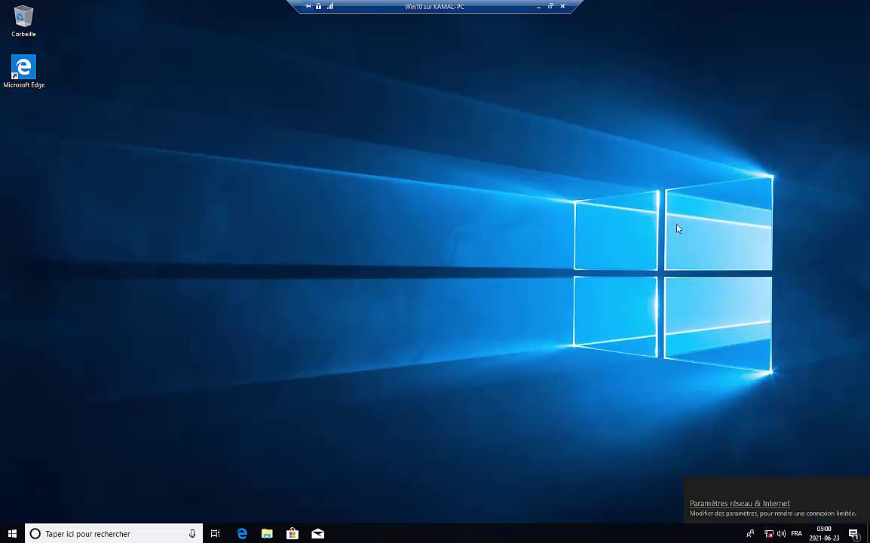
left_click(729, 354)
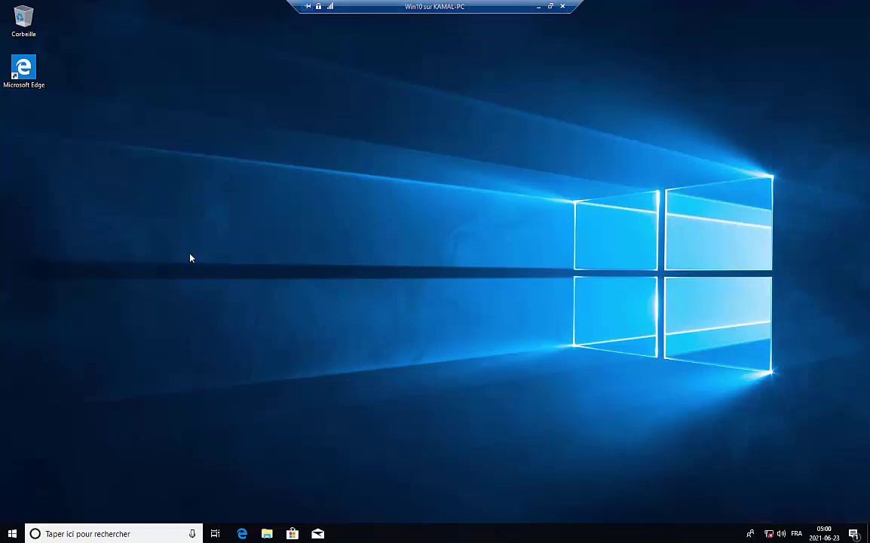
- Minimize the Win10 session, assign the V-Switch virtual switch to its network adapter in the machine's settings, and save the change
left_click(538, 6)
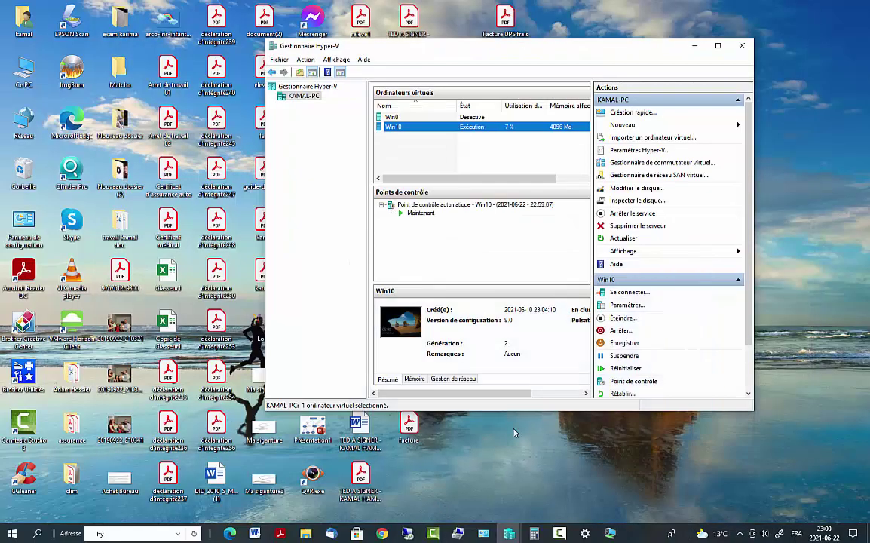
right_click(437, 129)
left_click(452, 145)
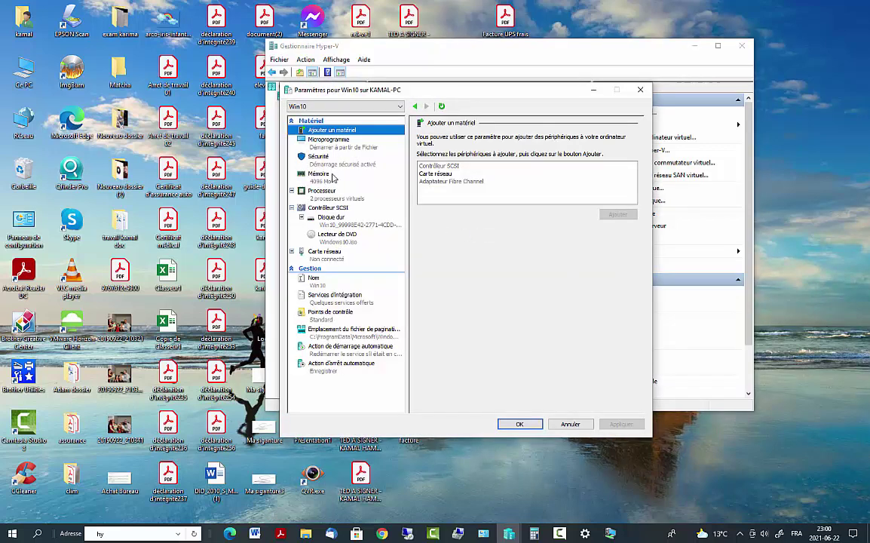
left_click(332, 253)
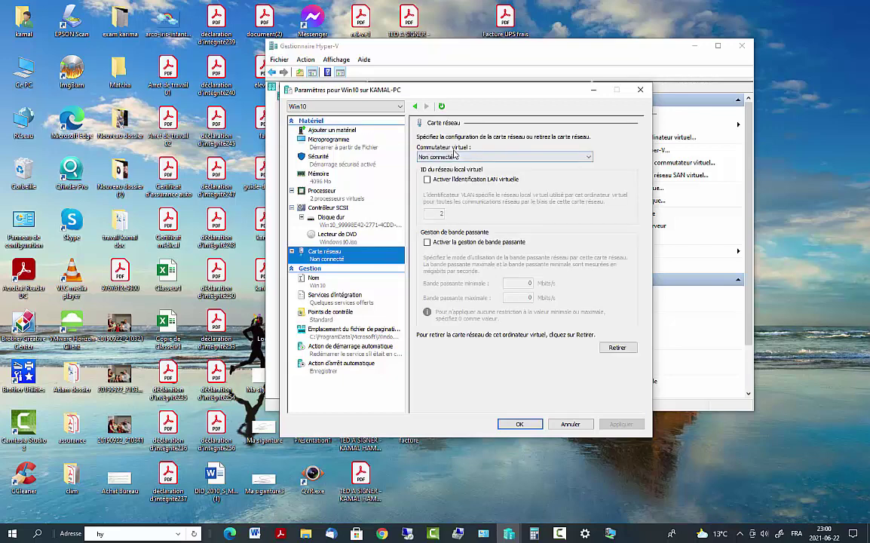
left_click(424, 157)
left_click(434, 180)
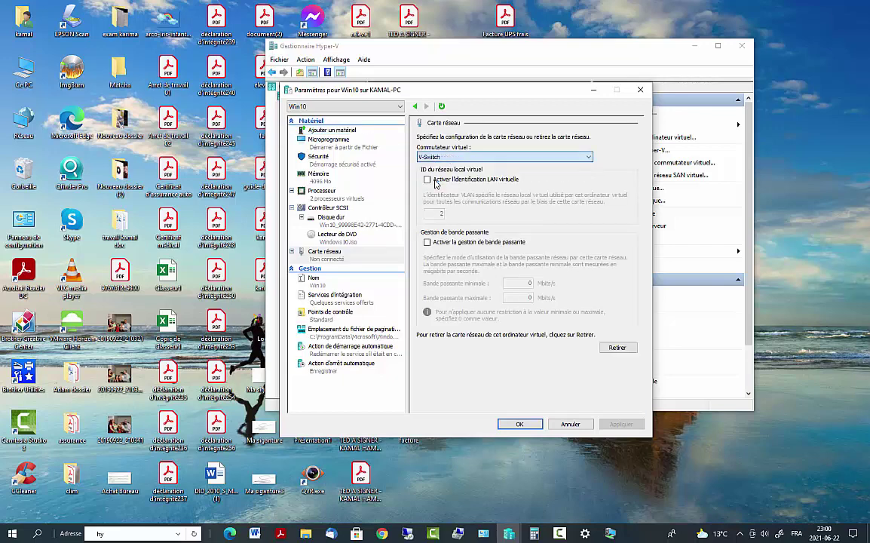
left_click(623, 426)
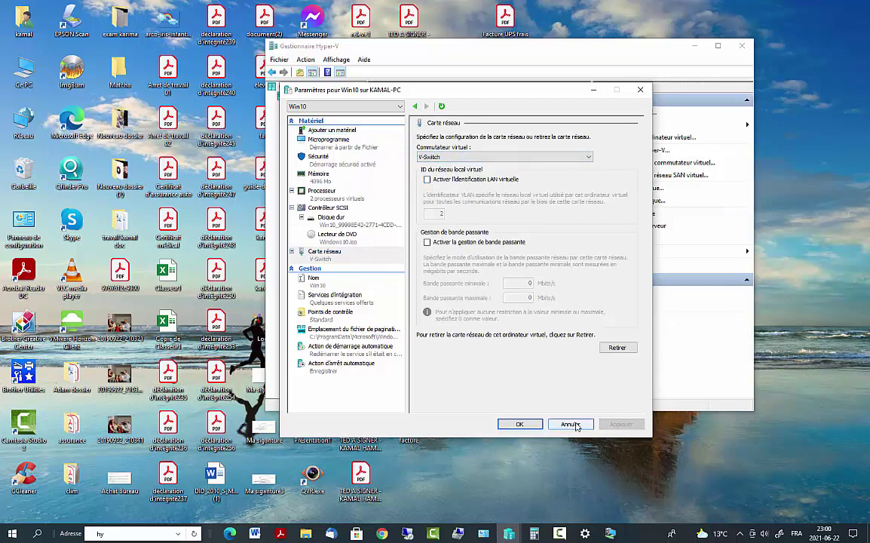
left_click(531, 425)
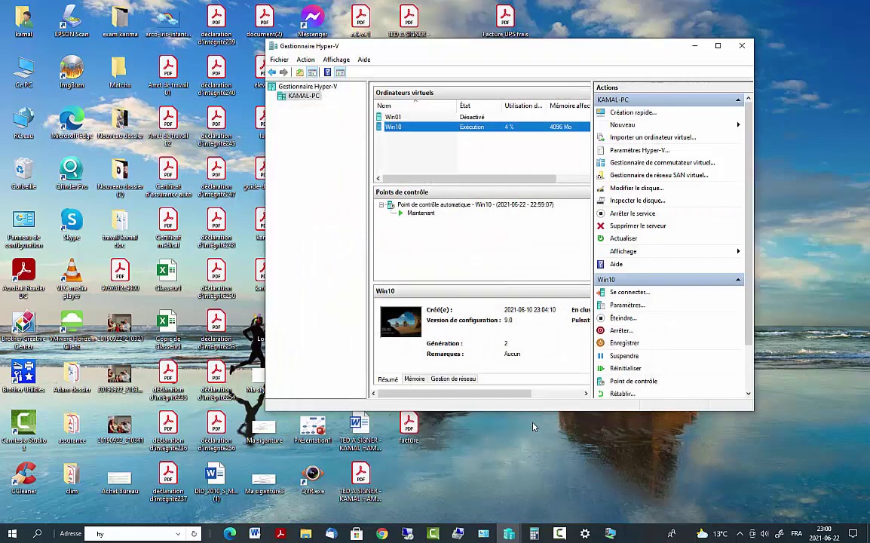
- Return to the Win10 session and search the web for "google" in Microsoft Edge to test internet access
left_click(610, 534)
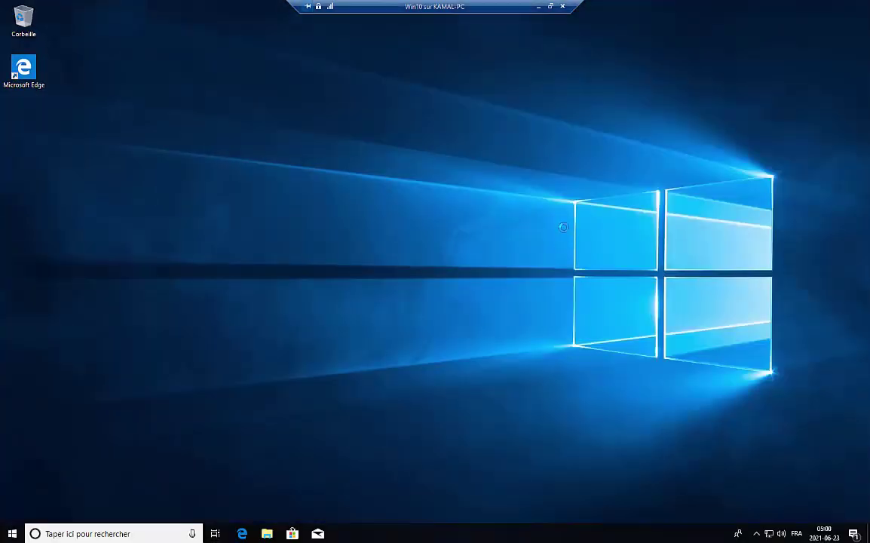
right_click(564, 227)
left_click(577, 255)
left_click(241, 534)
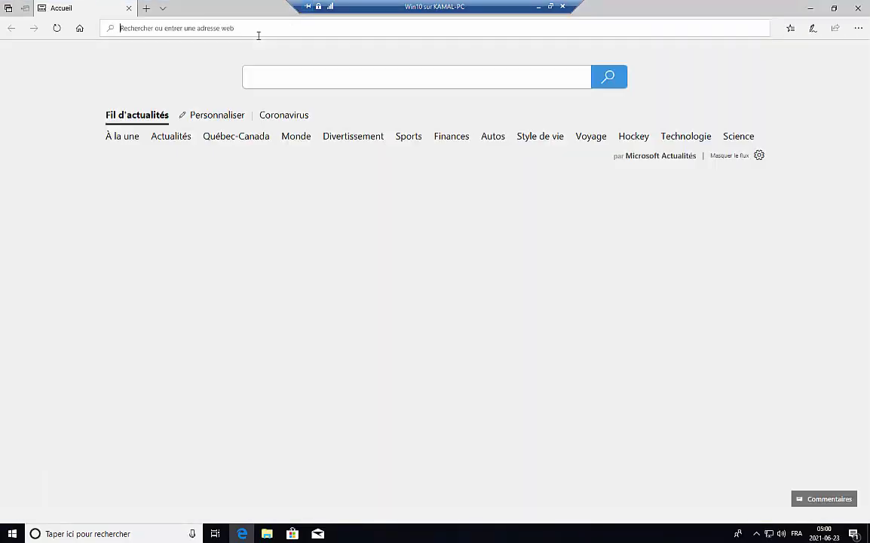
type("google")
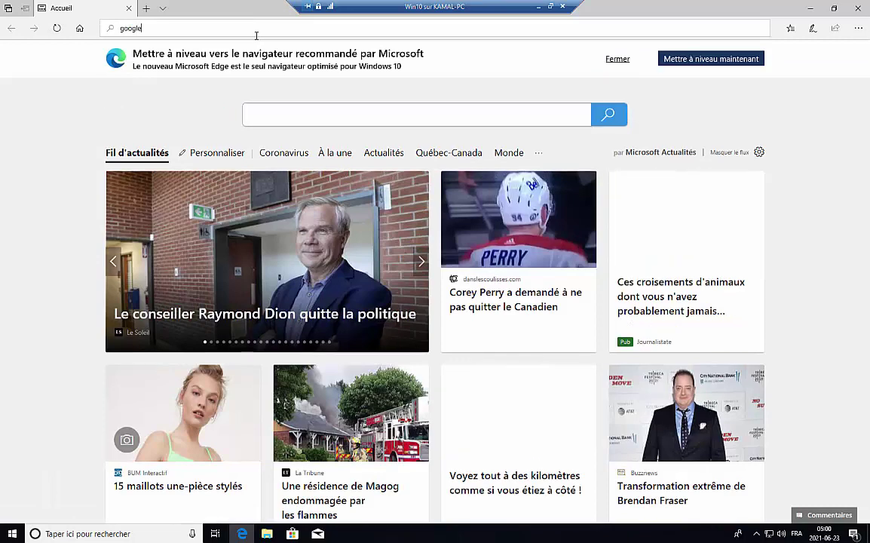
key("Return")
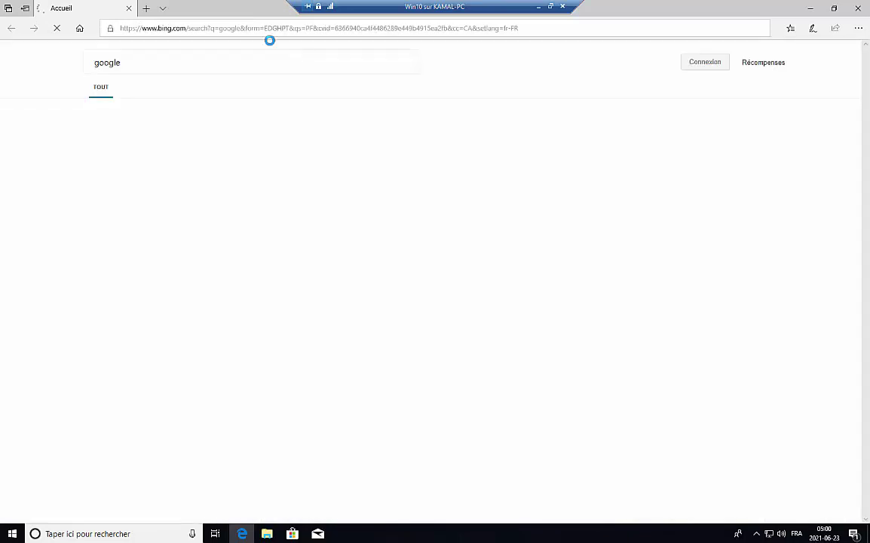
- Repeat the web search for "google" from the address field and close the browser
left_click(264, 31)
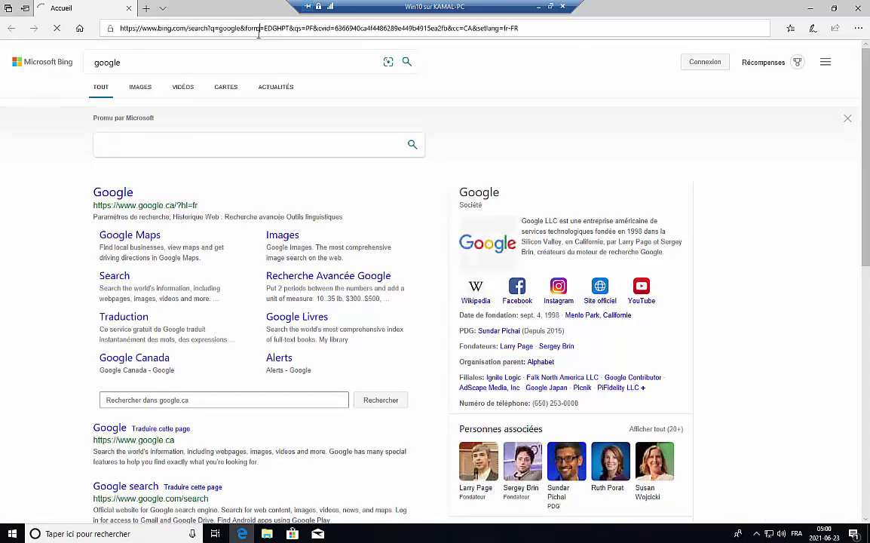
type("goo")
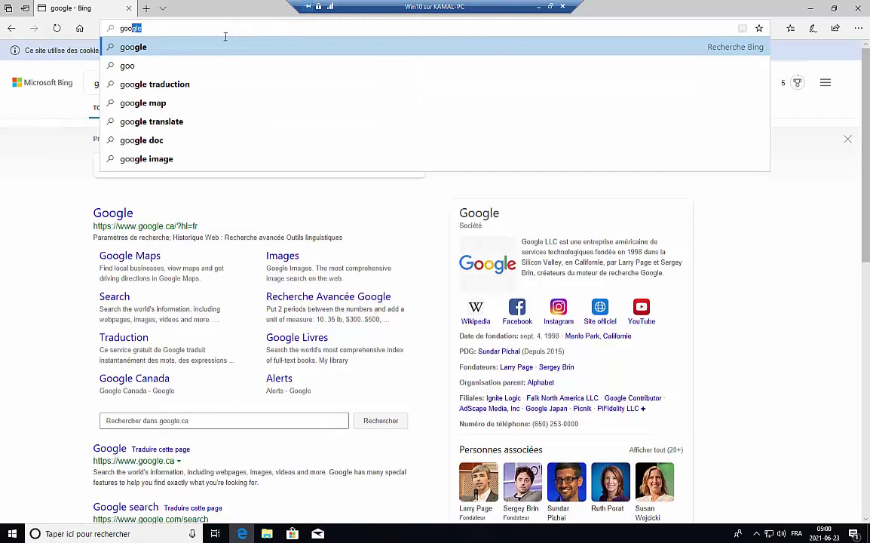
key("ctrl+a")
type("google")
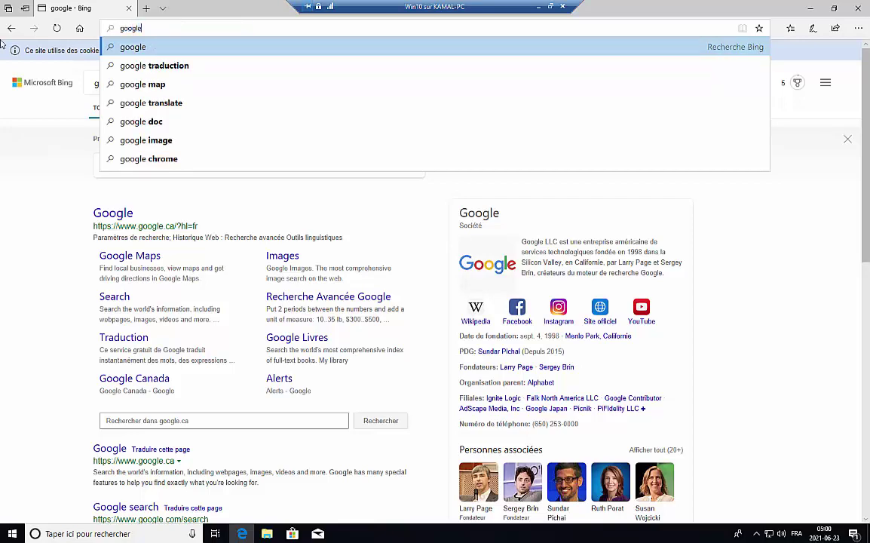
key("Return")
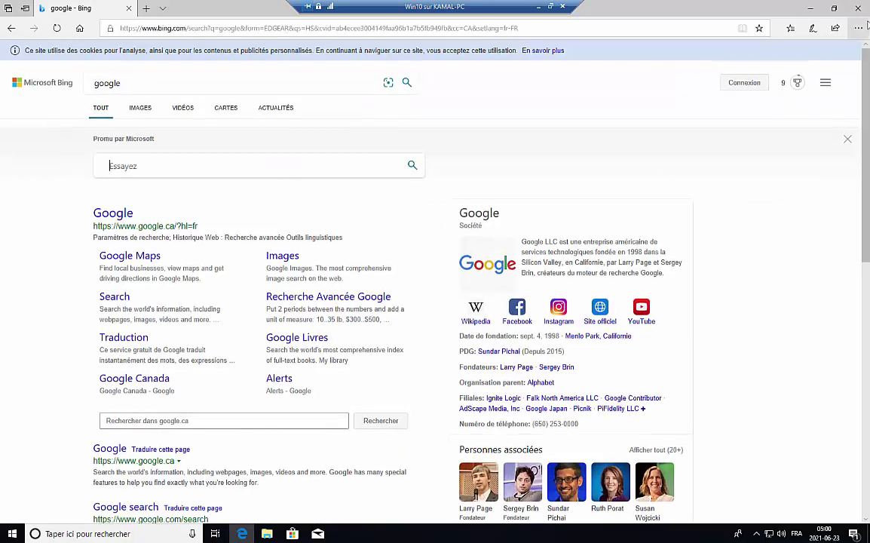
left_click(862, 7)
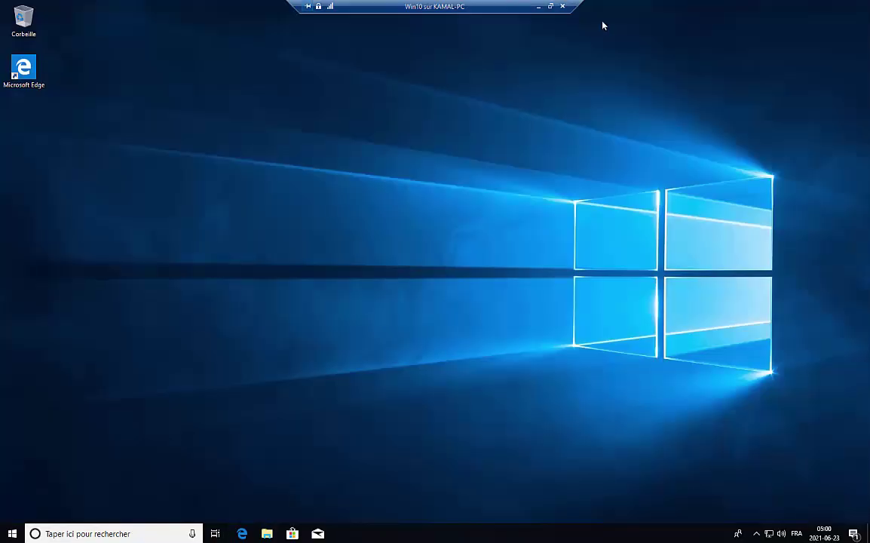
- Open Ce PC in Win10, view the contents of Disque local (C:), close the window and minimize the session
right_click(664, 78)
left_click(136, 533)
type("p")
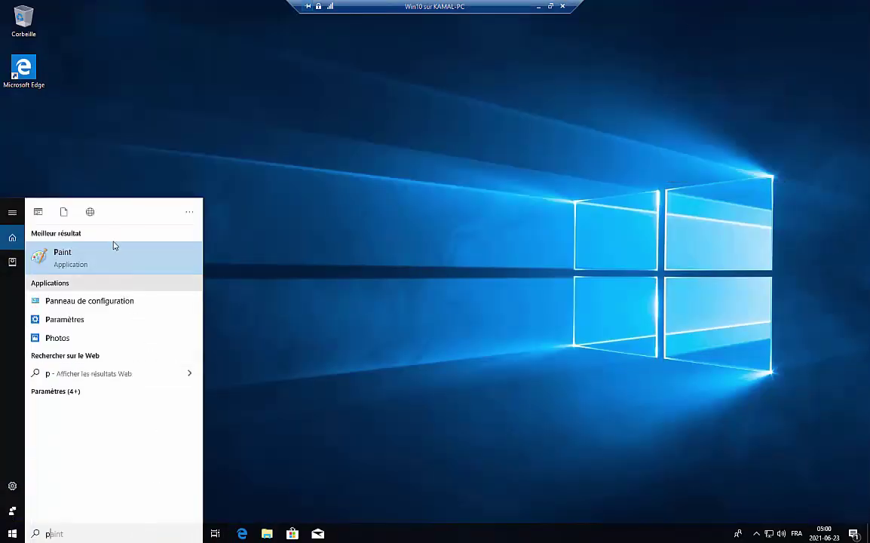
type("c")
left_click(662, 64)
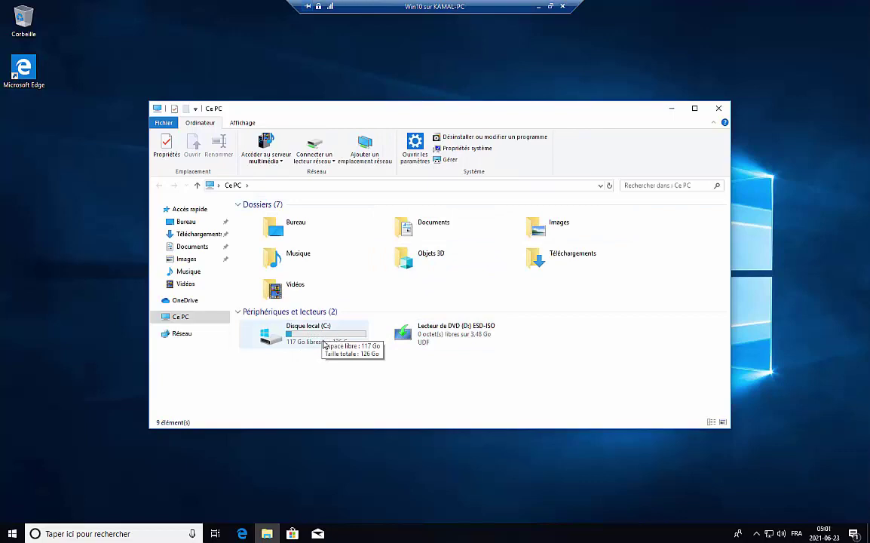
double_click(322, 335)
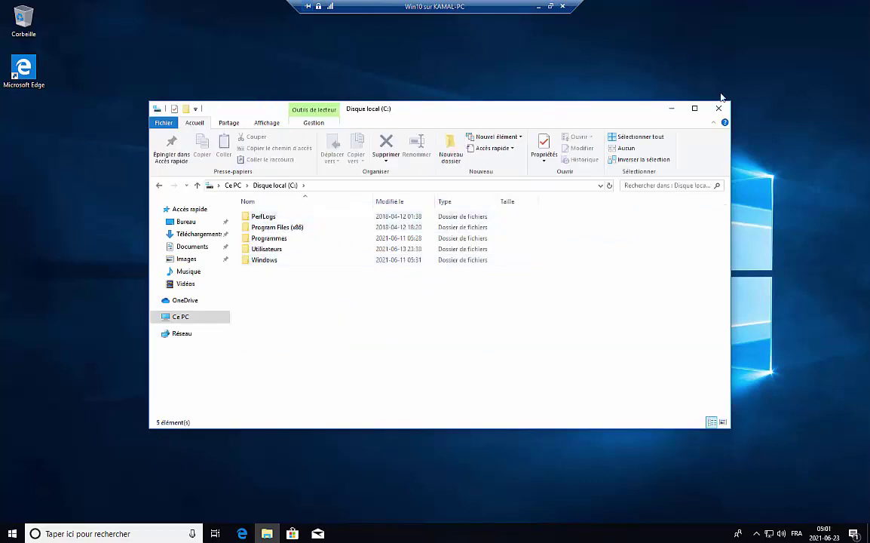
left_click(718, 108)
left_click(537, 6)
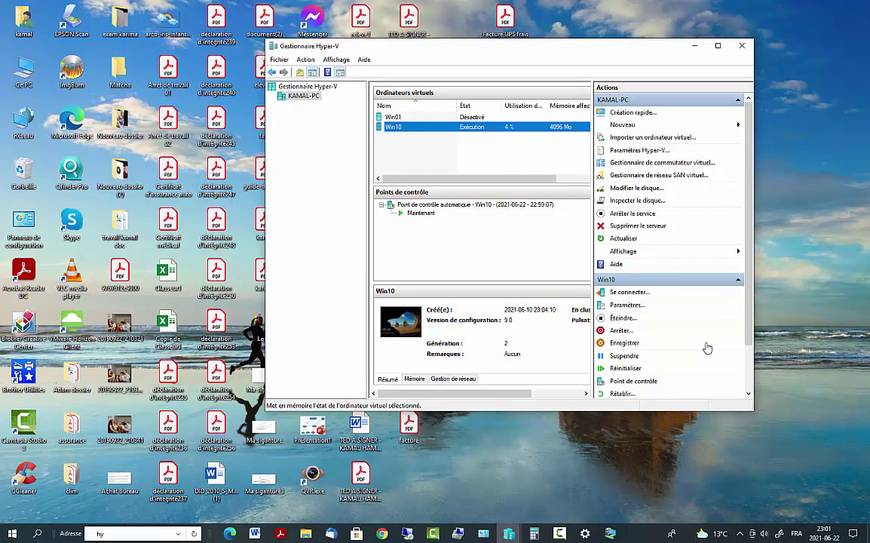
right_click(399, 126)
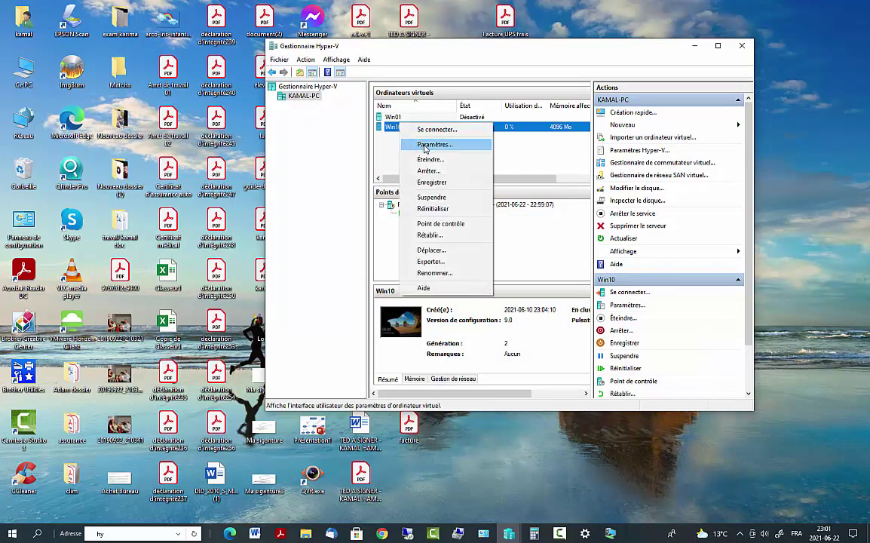
left_click(648, 214)
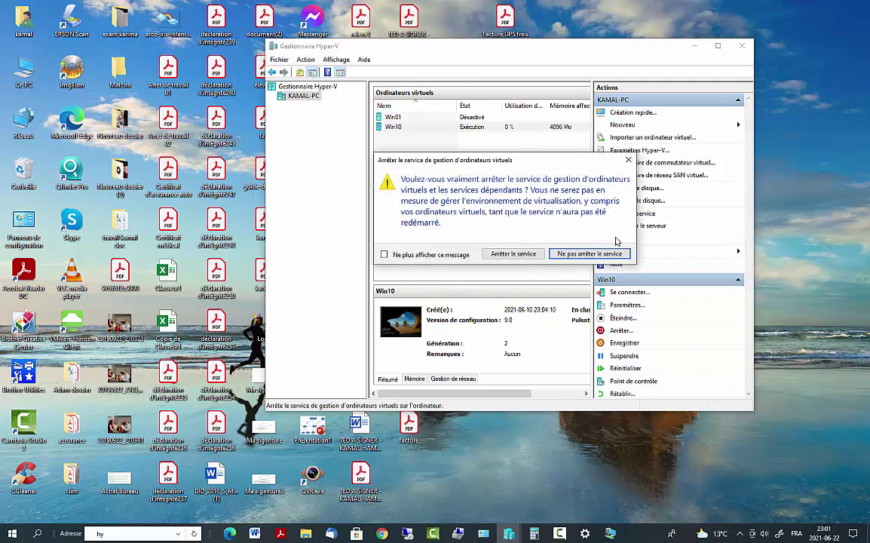
left_click(600, 253)
- Review V-Switch's properties and the network adapters offered for a new external virtual switch, and cancel the virtual switch manager
left_click(637, 163)
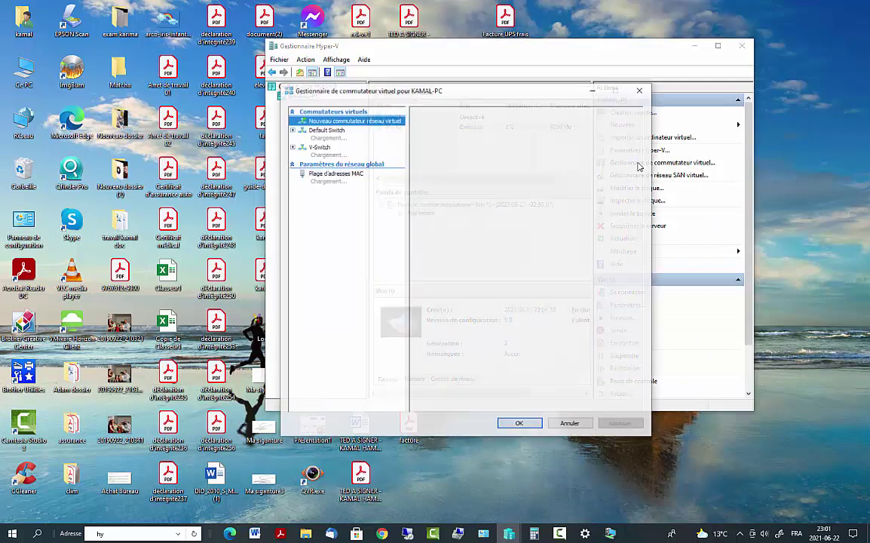
left_click(320, 148)
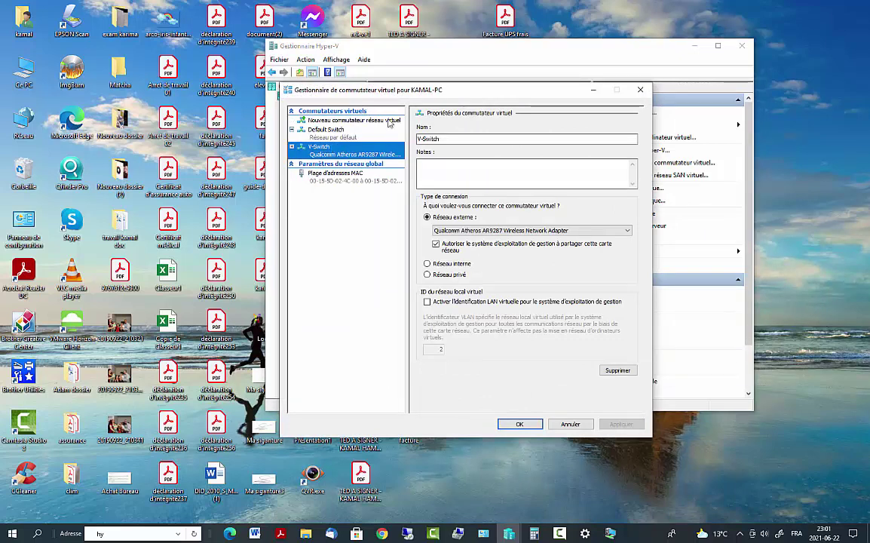
left_click(349, 121)
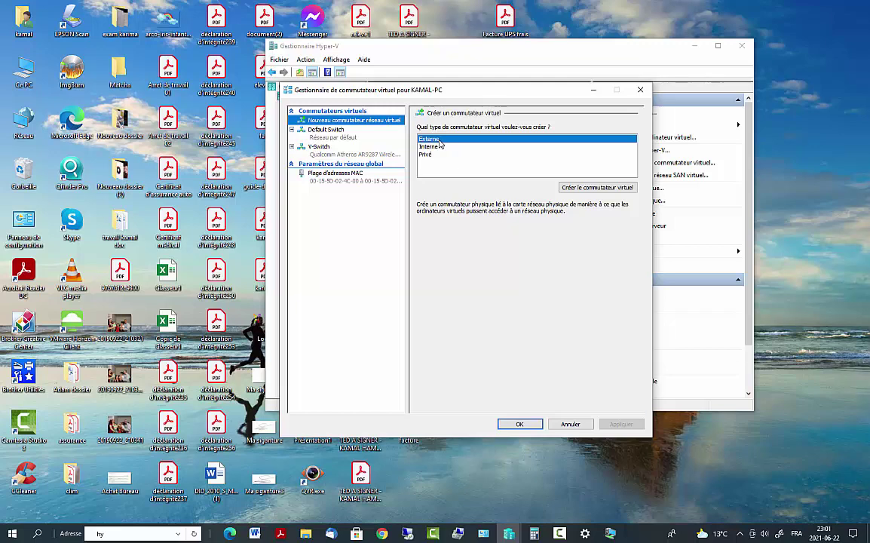
left_click(591, 188)
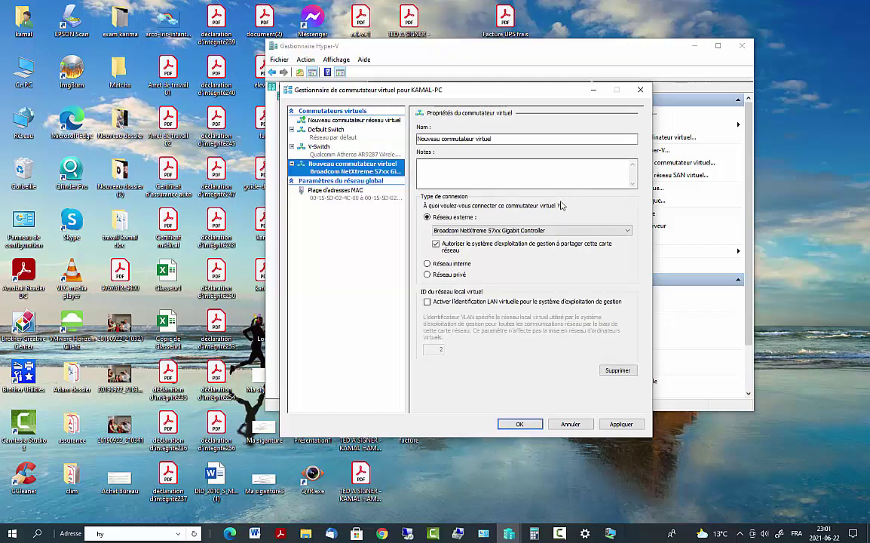
left_click(478, 230)
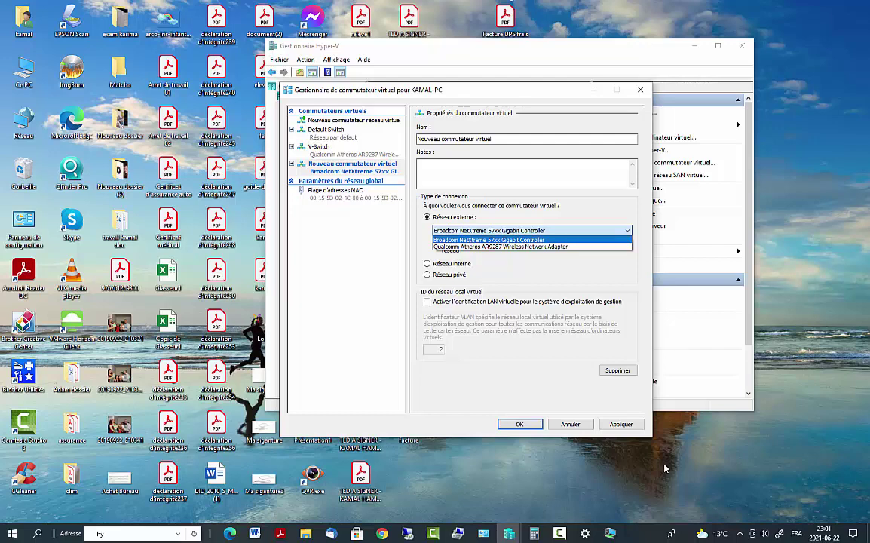
left_click(579, 431)
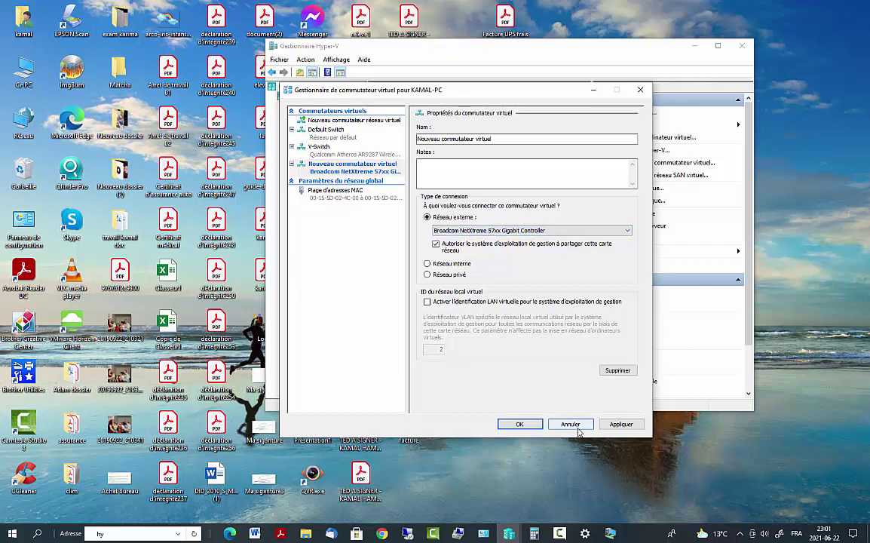
left_click(575, 425)
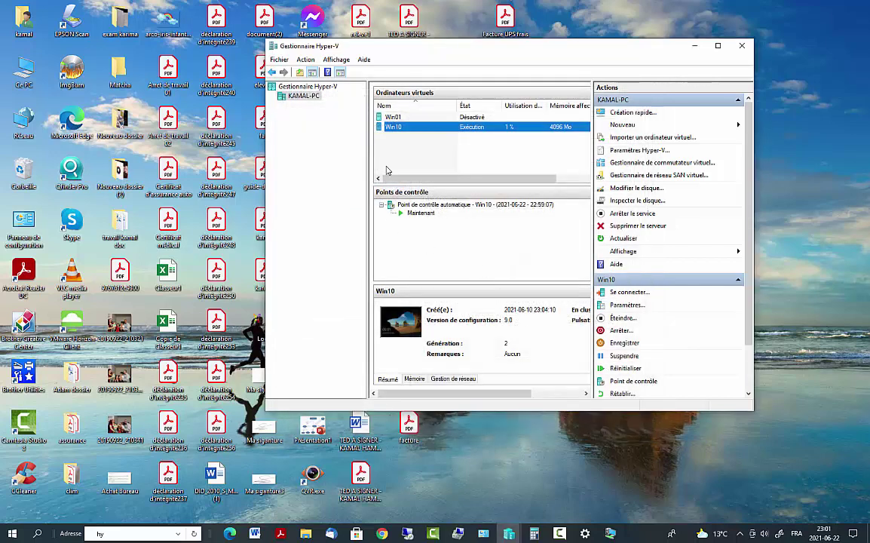
- Open the settings of the Win10 virtual machine and review its SCSI controller, network adapter and add-hardware options
right_click(390, 136)
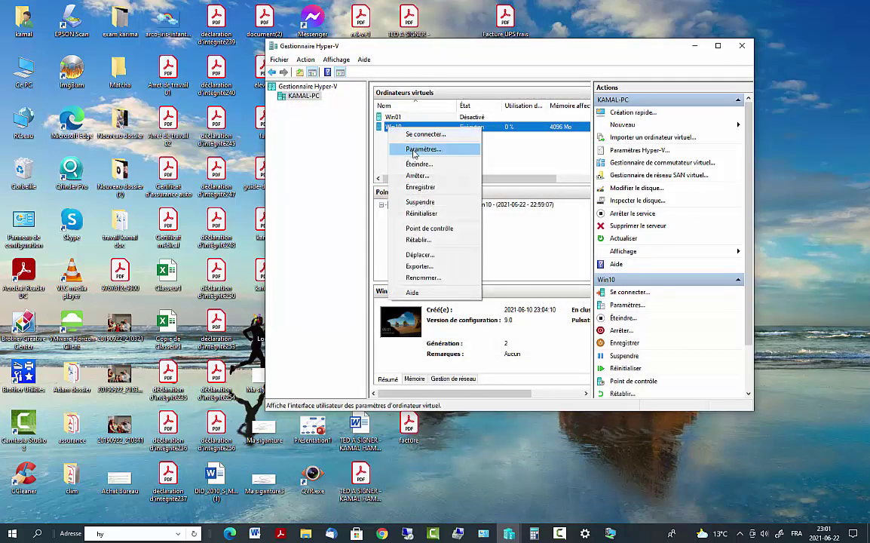
left_click(411, 150)
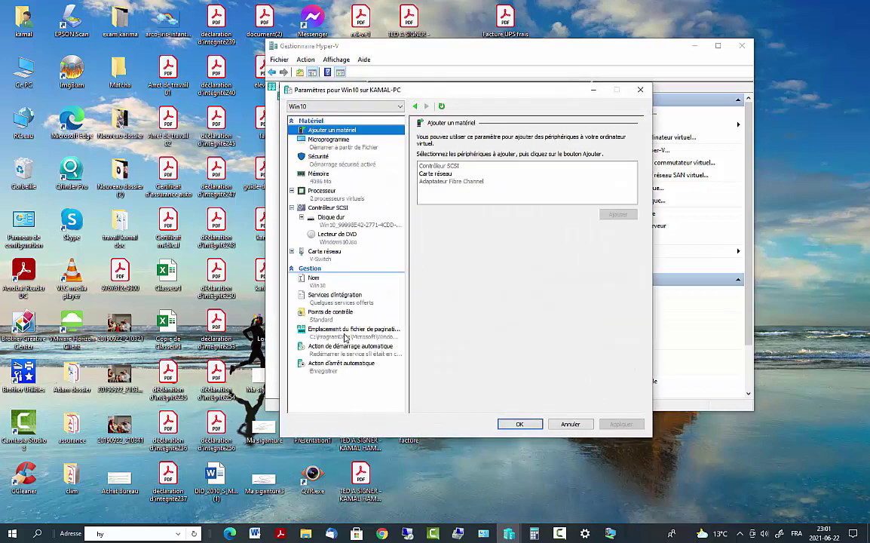
left_click(293, 209)
left_click(293, 208)
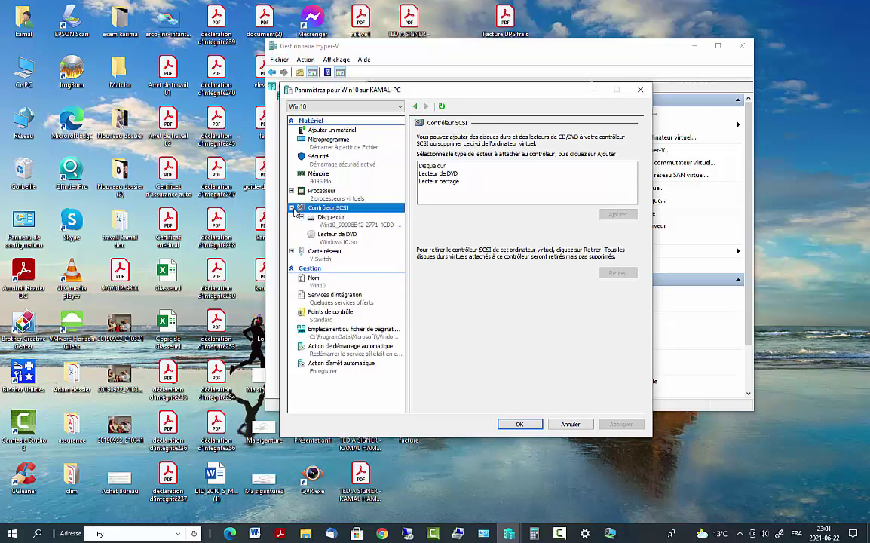
left_click(334, 131)
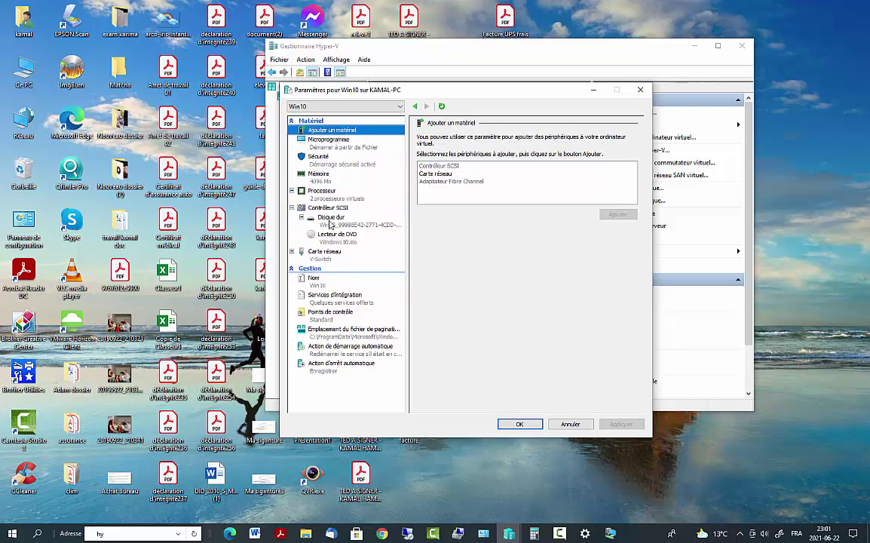
left_click(322, 255)
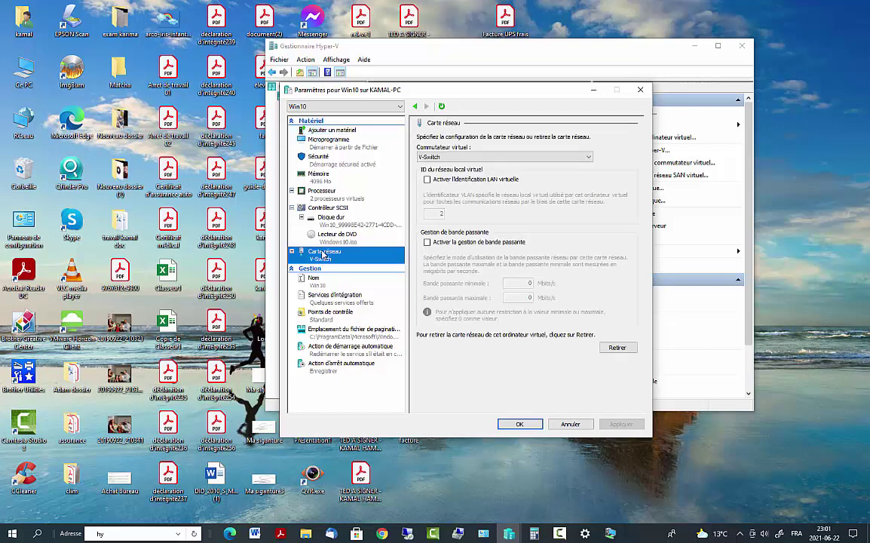
left_click(312, 128)
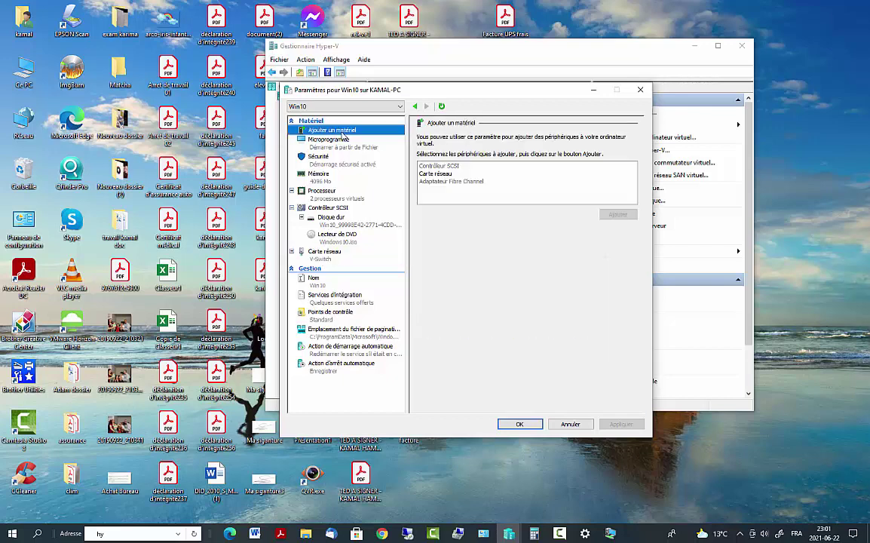
- Review Win10's memory, processor and smart paging file location settings
left_click(324, 176)
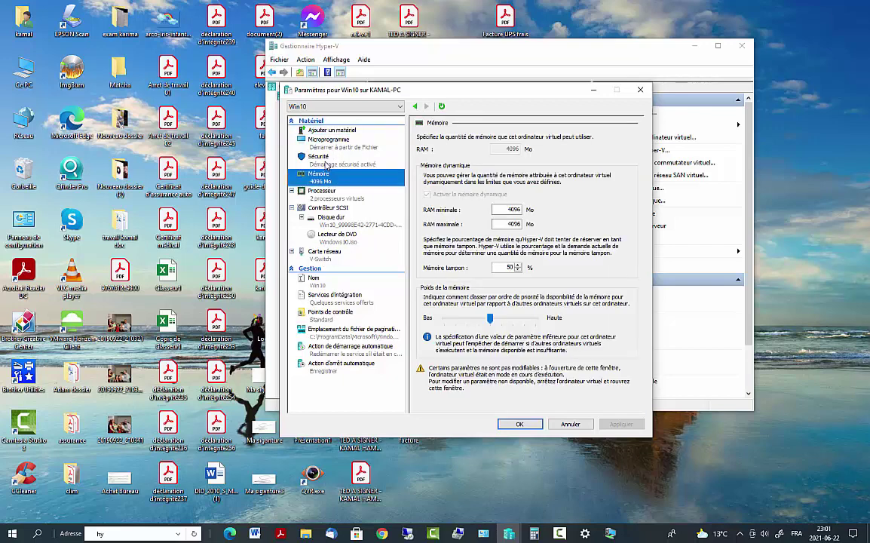
left_click(322, 191)
left_click(329, 183)
left_click(337, 335)
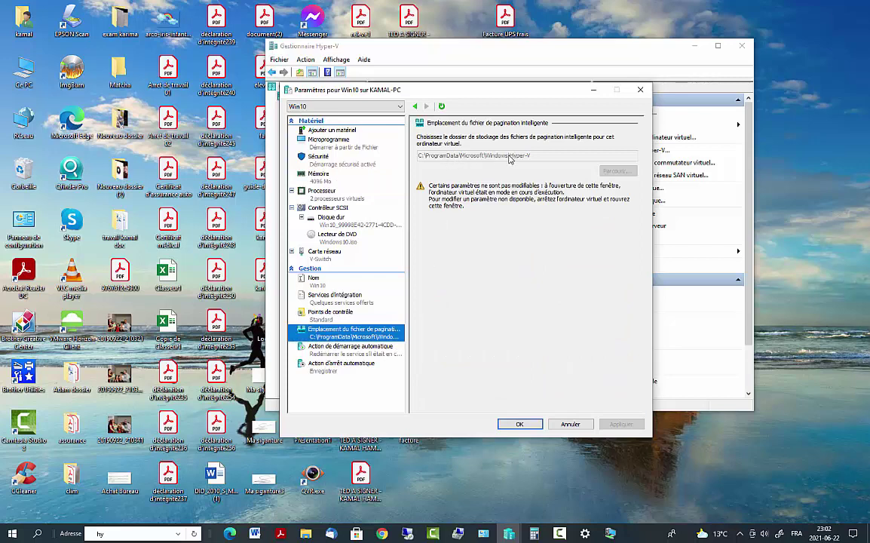
key("Down")
key("Down")
- Set Win10's automatic start action to always start the virtual machine, with a startup delay of 30 seconds
left_click(332, 350)
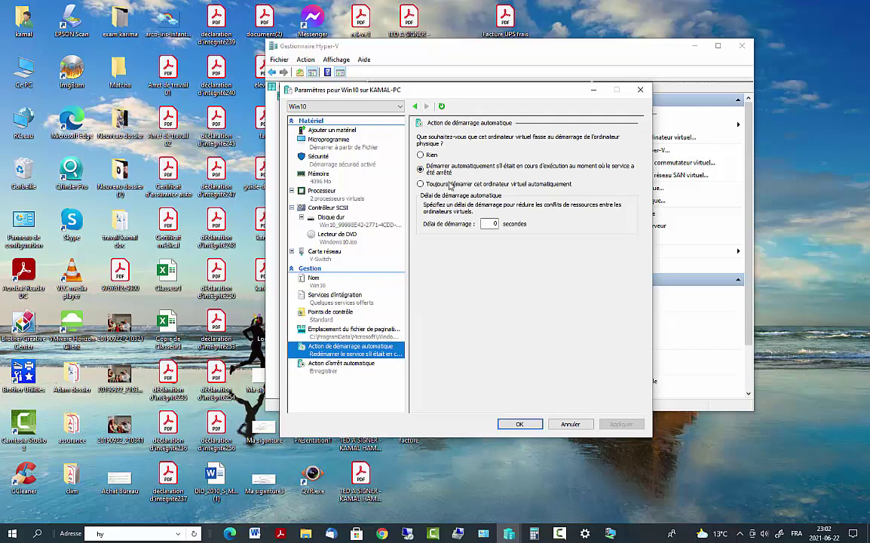
left_click(429, 186)
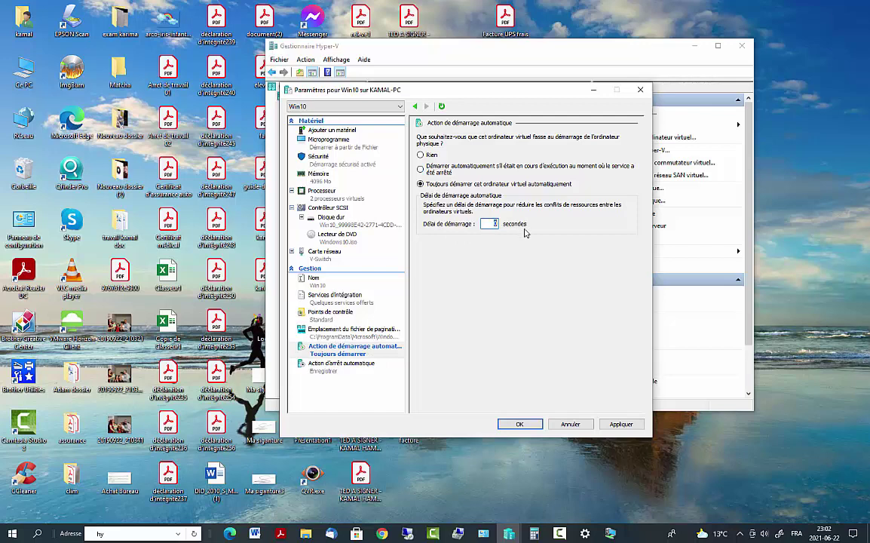
left_click(494, 223)
type("0")
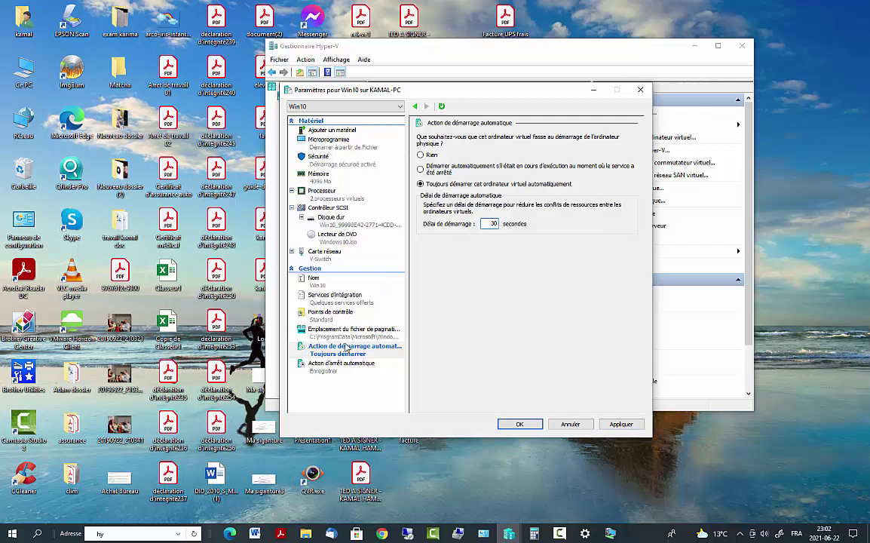
- Check Win10's automatic stop action, return to the automatic start action and apply the changed settings
left_click(339, 372)
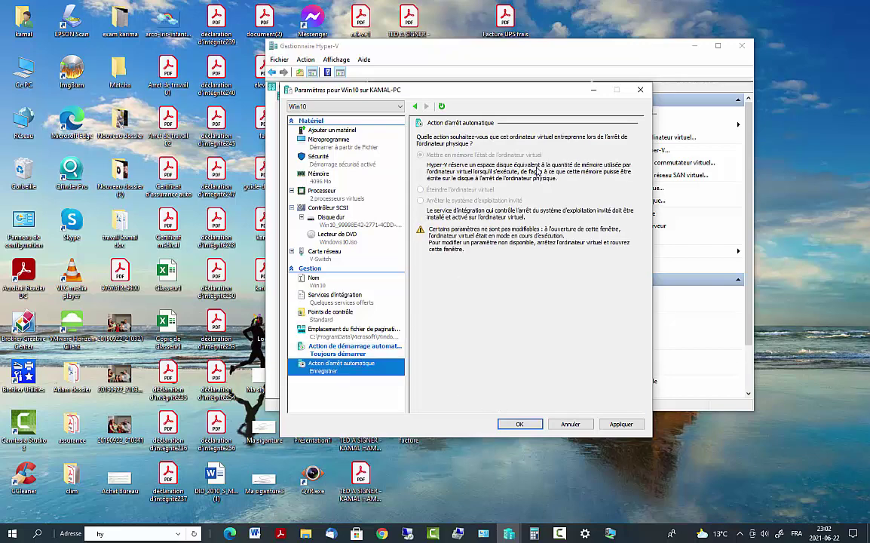
left_click(328, 350)
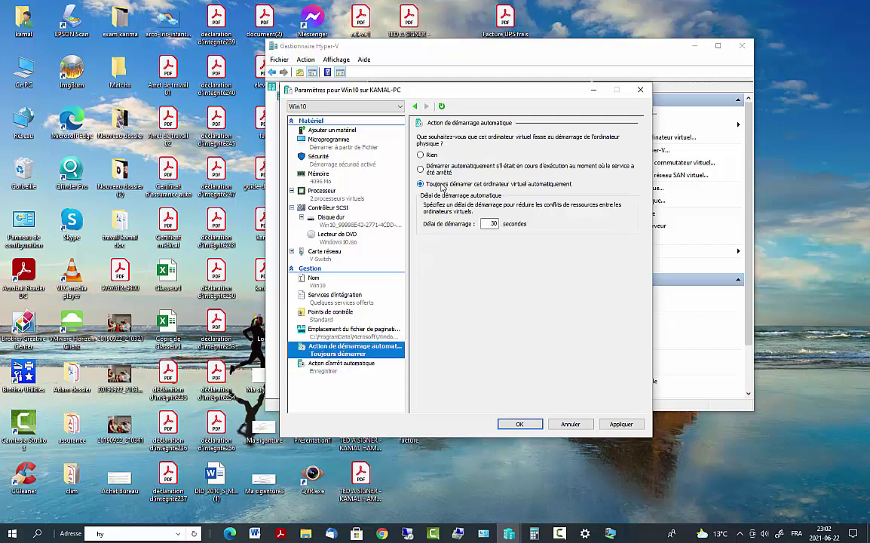
double_click(490, 223)
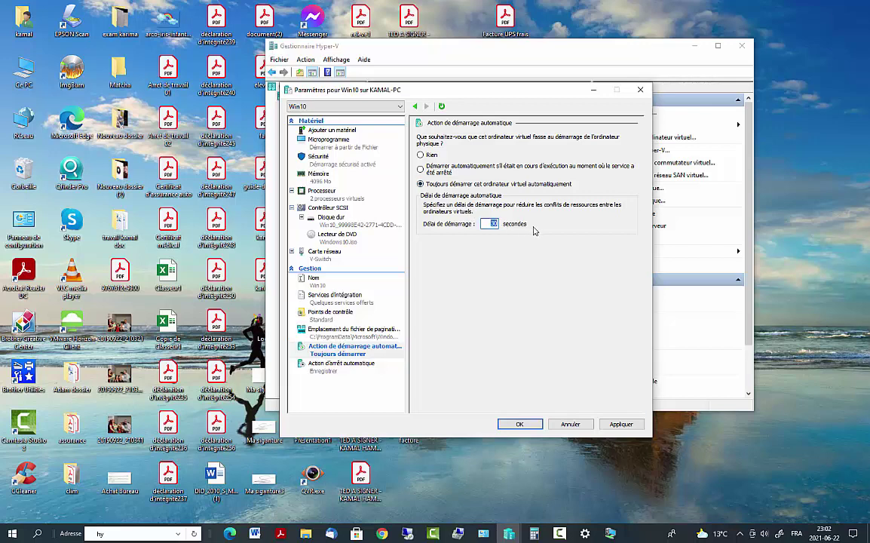
left_click(622, 423)
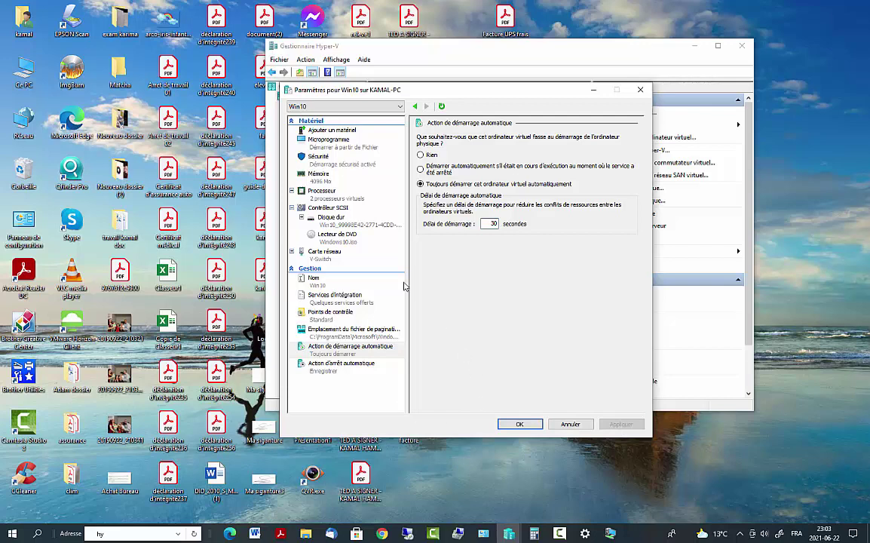
- Review Win10's SCSI controller and network adapter settings once more and close the settings with OK
left_click(309, 208)
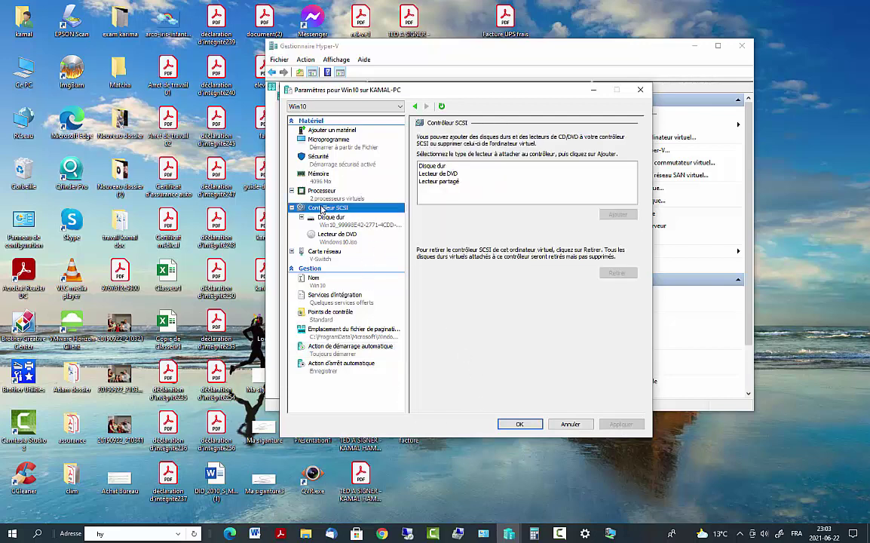
left_click(322, 260)
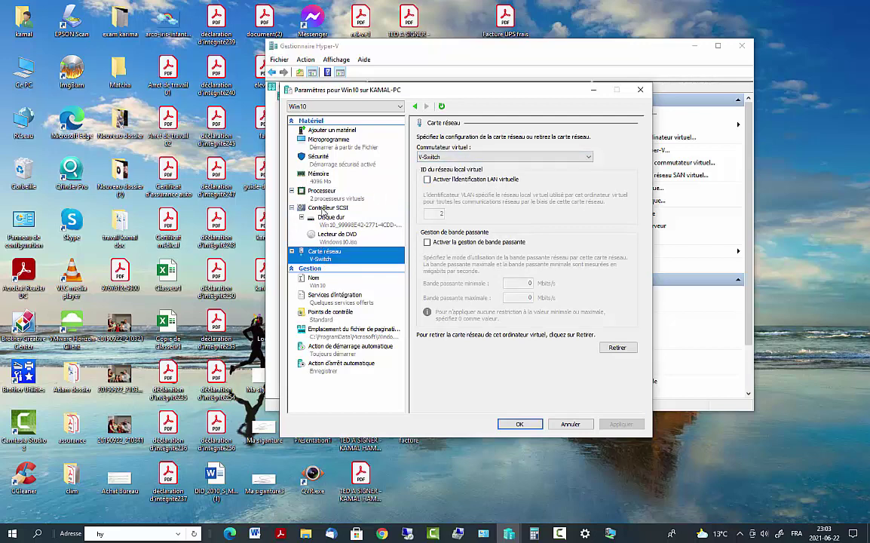
left_click(322, 210)
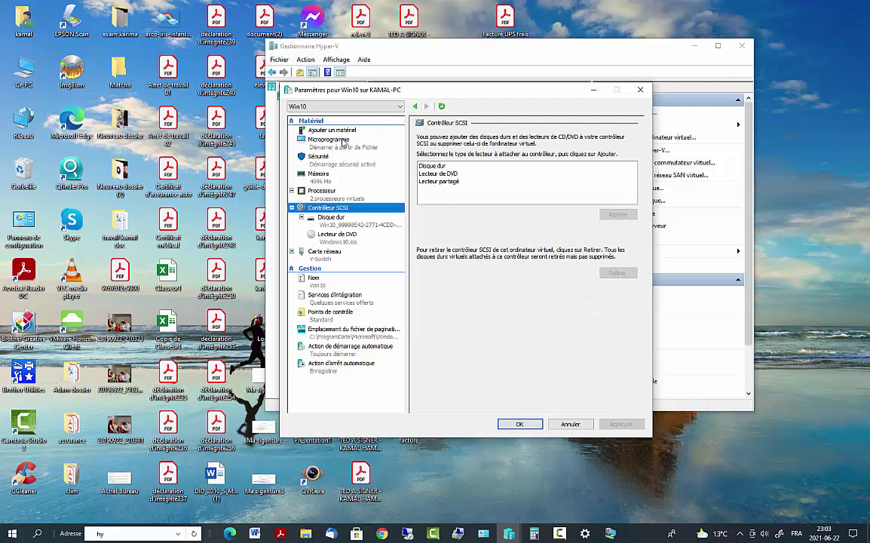
left_click(519, 425)
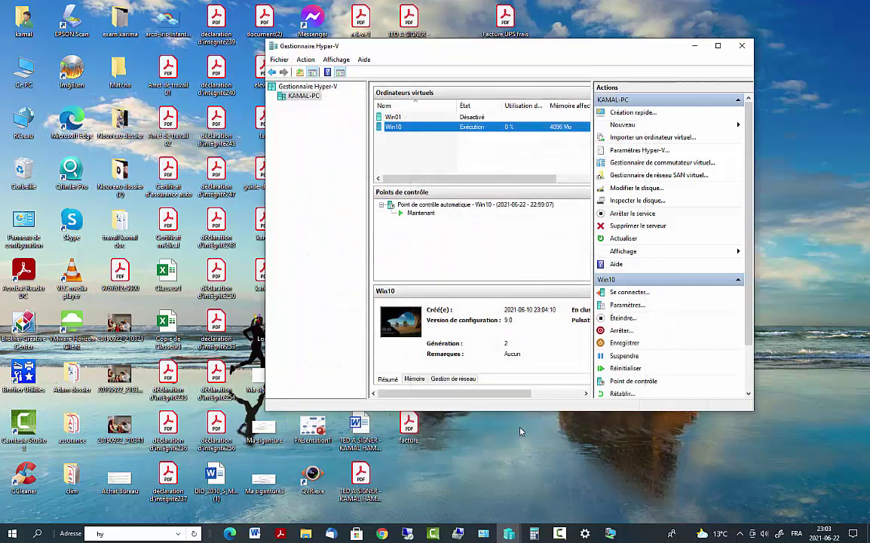
- Open the Win10 session, start a command prompt on the host computer and run ipconfig there
double_click(405, 326)
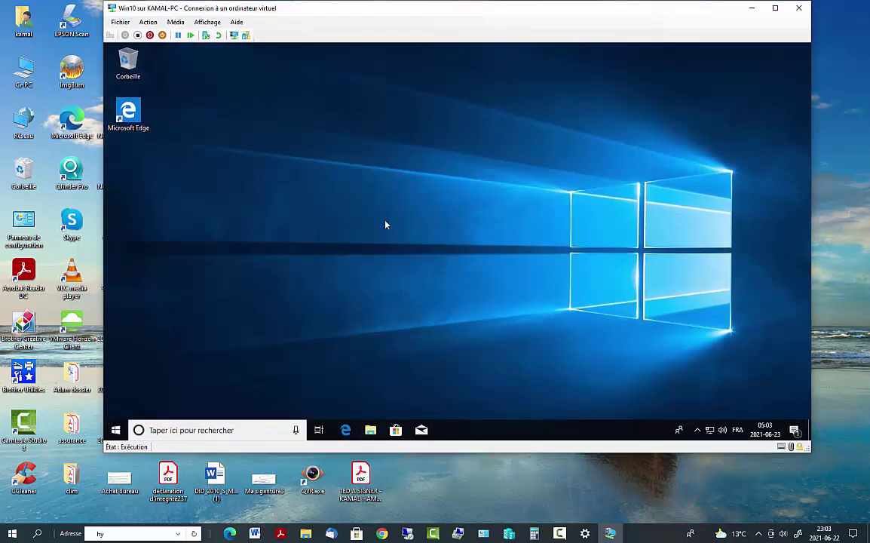
left_click(196, 430)
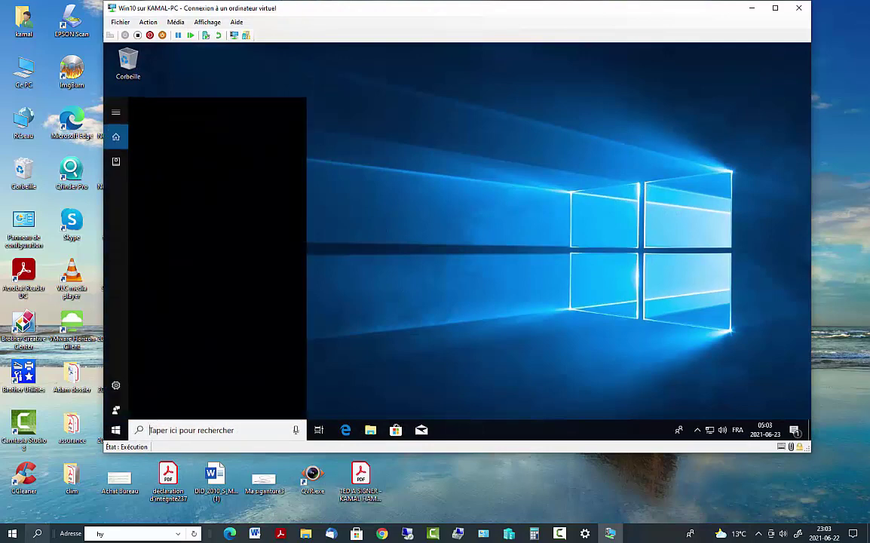
left_click(37, 533)
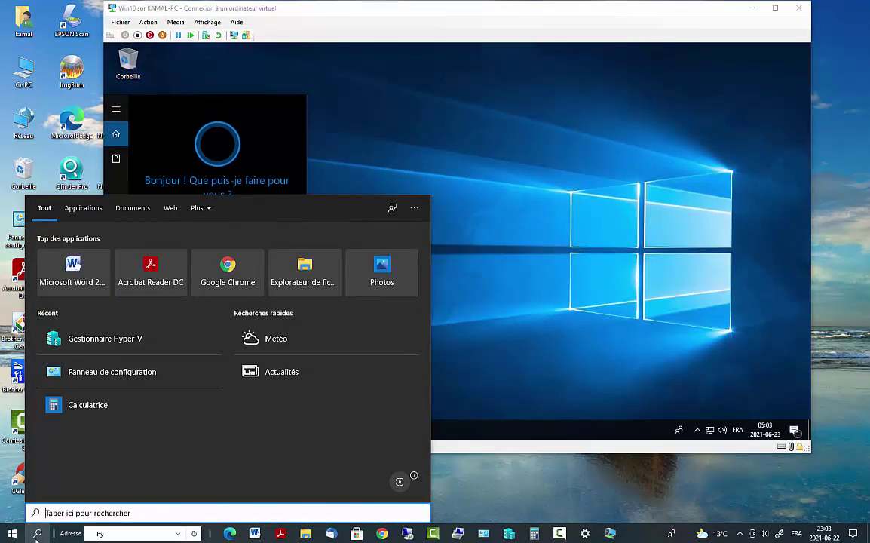
type("cmd")
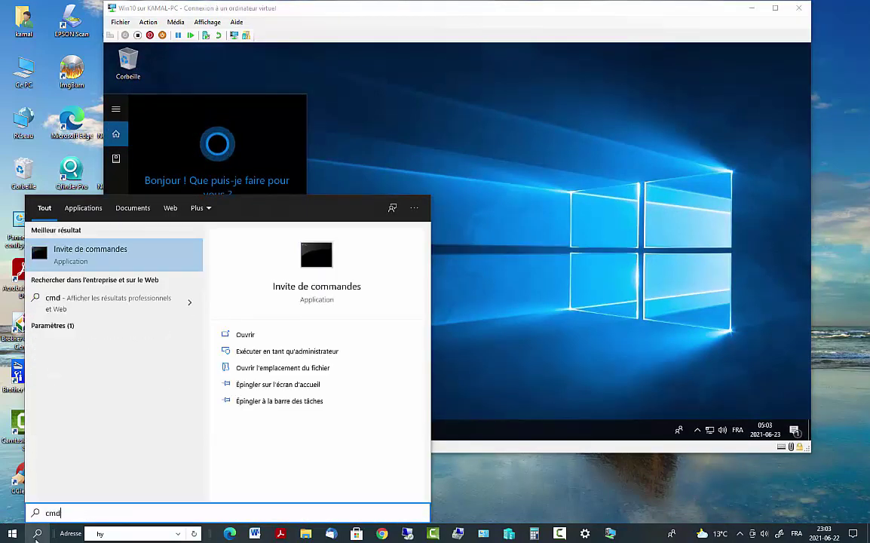
key("Return")
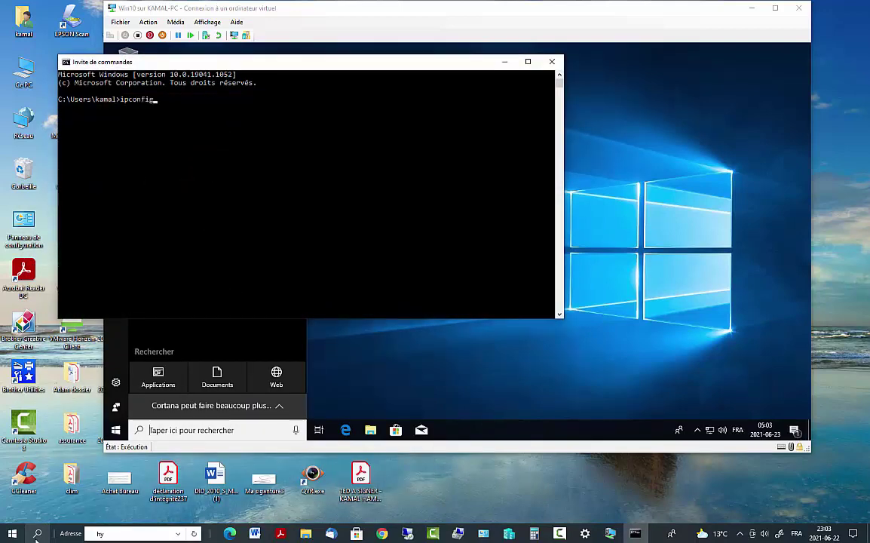
type("ipconfig")
key("Return")
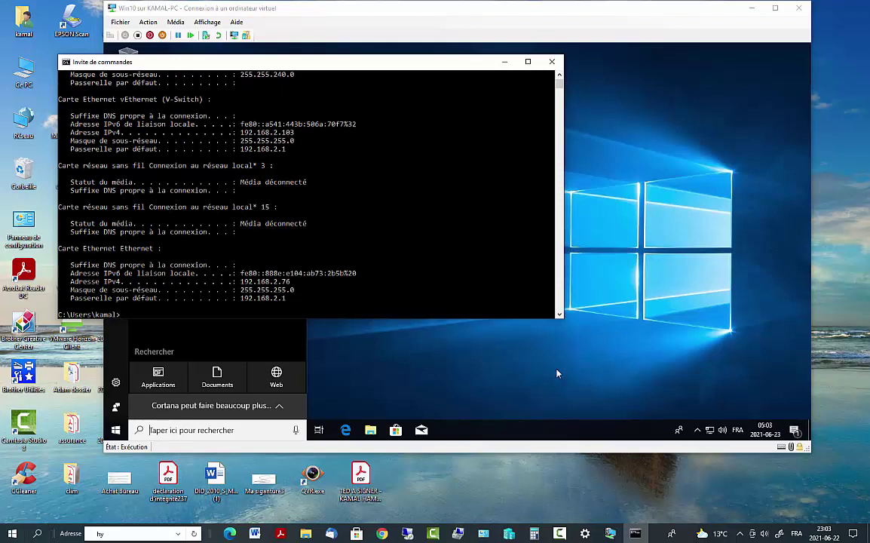
- Open a command prompt inside the Win10 session and ping the host's V-Switch address 192.168.2.103
left_click(500, 331)
left_click(159, 430)
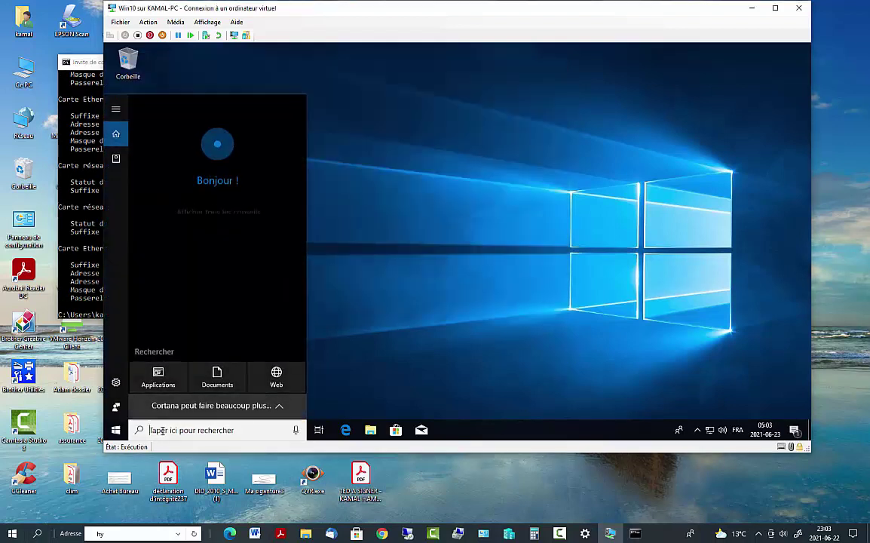
type("cmd")
key("Return")
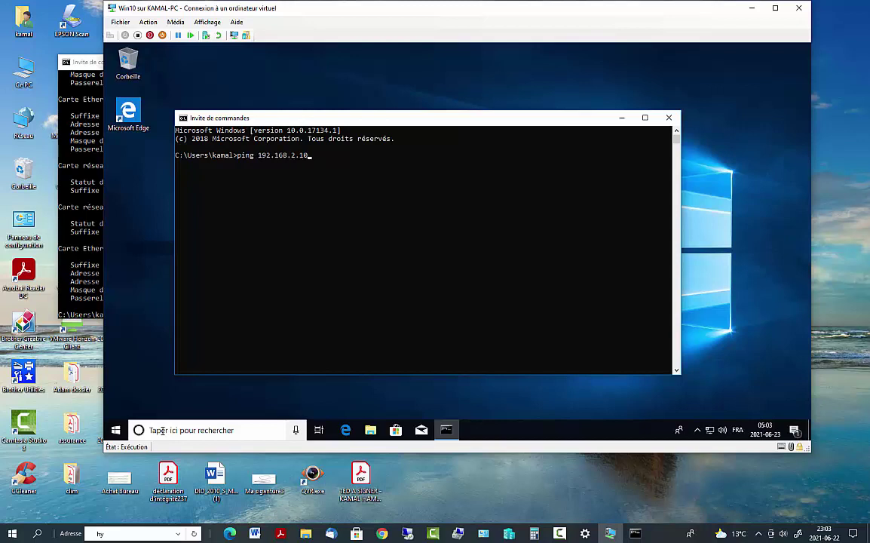
key("Return")
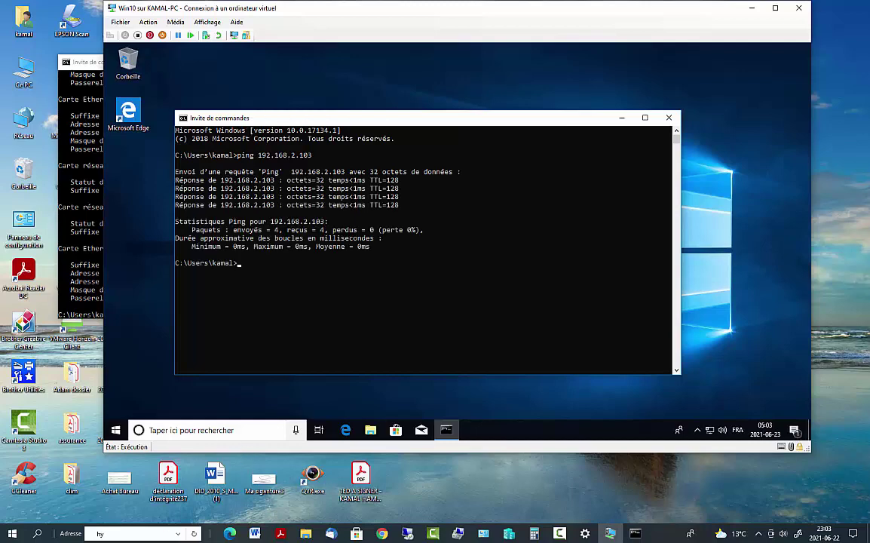
- Run ipconfig in the command prompt of the Win10 session to view its IP configuration
left_click(149, 430)
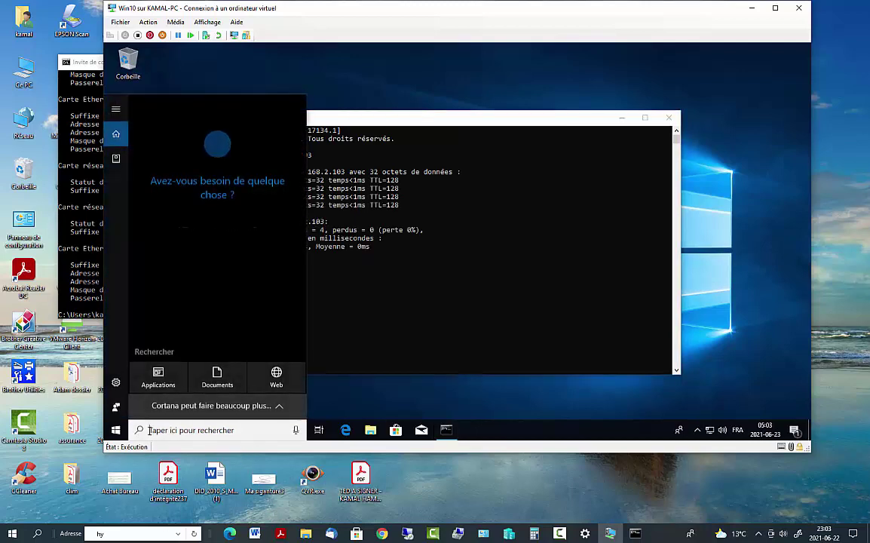
type("cms")
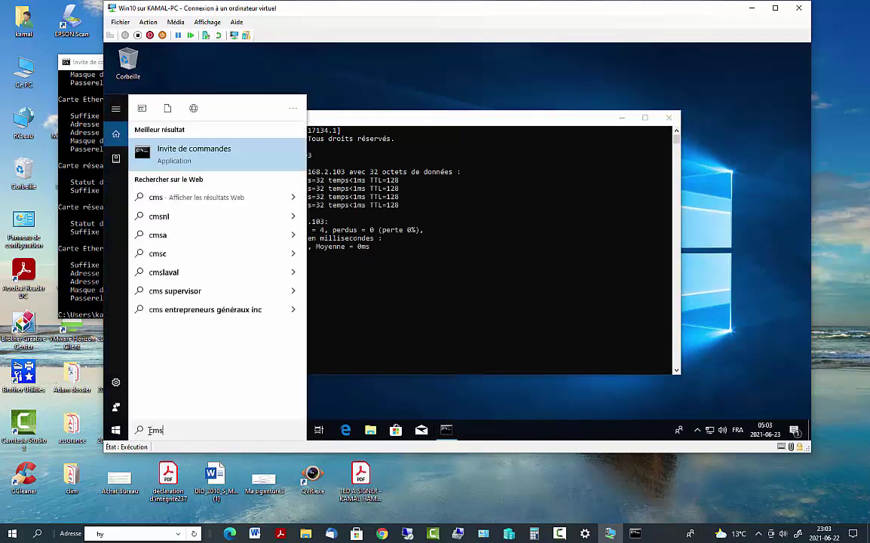
left_click(418, 279)
left_click(263, 270)
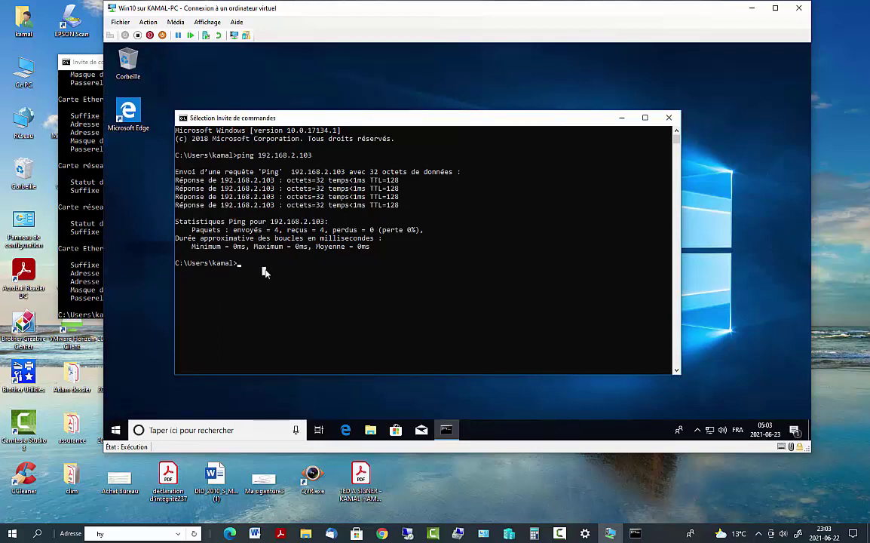
type("ipcon")
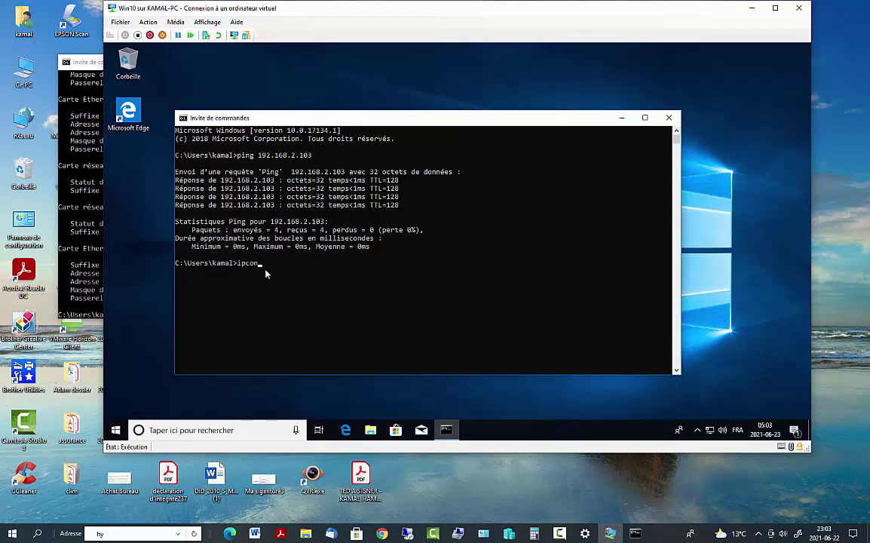
type("fig")
key("Return")
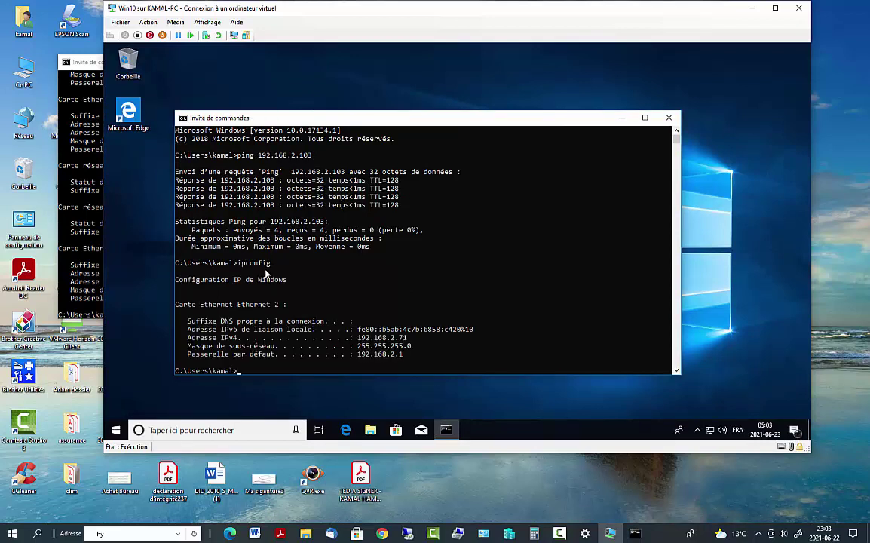
- Run ping 192.168.2.71 -t from the host's command prompt to test the Win10 machine, and close that command prompt
left_click(35, 534)
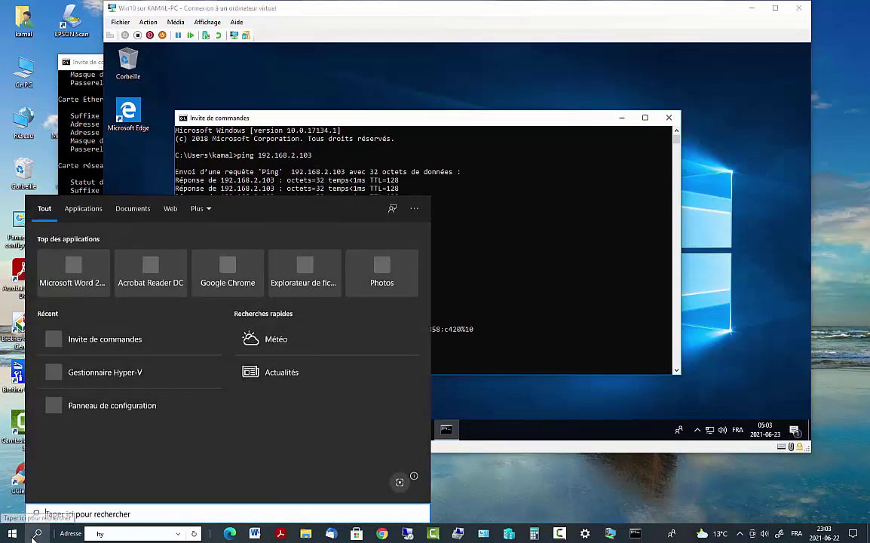
left_click(83, 68)
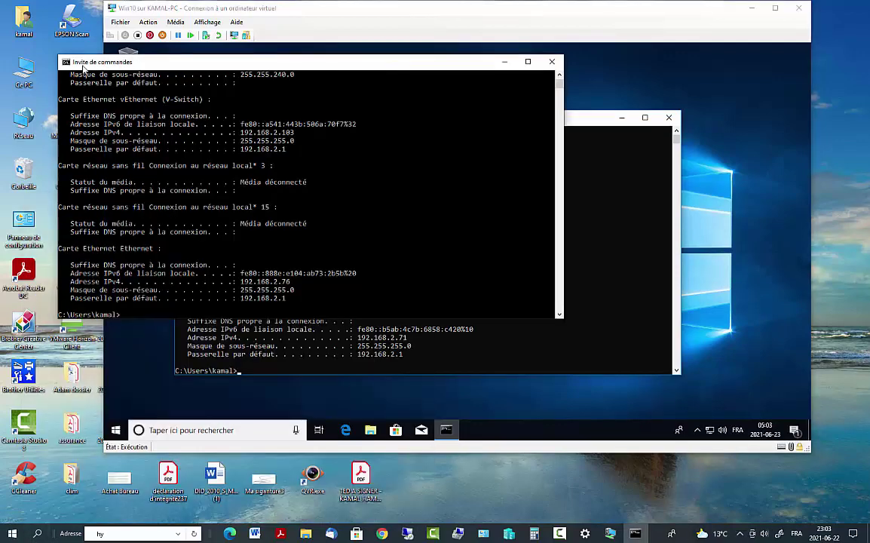
left_click(750, 9)
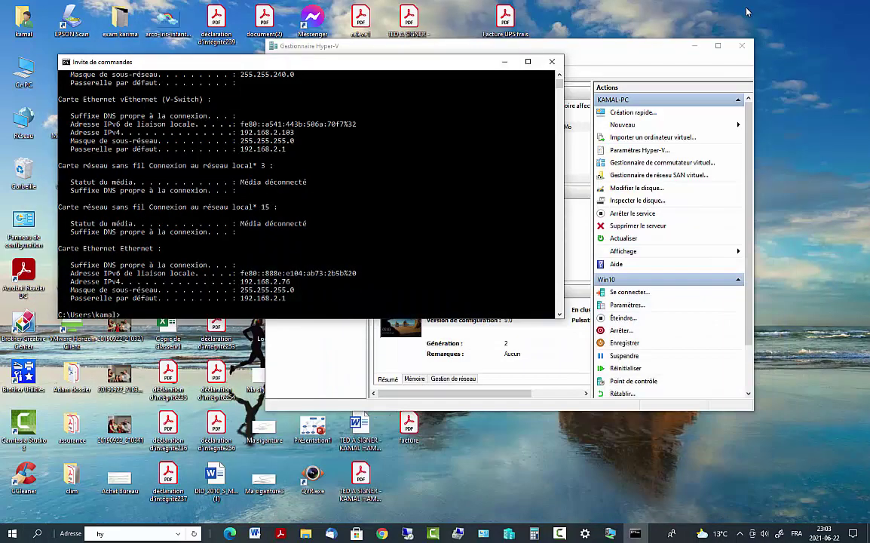
left_click(172, 316)
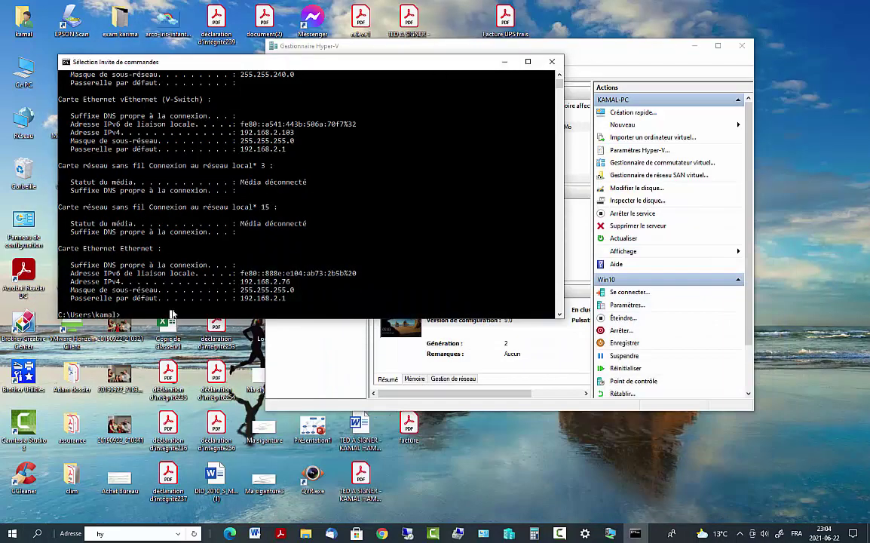
type("ping")
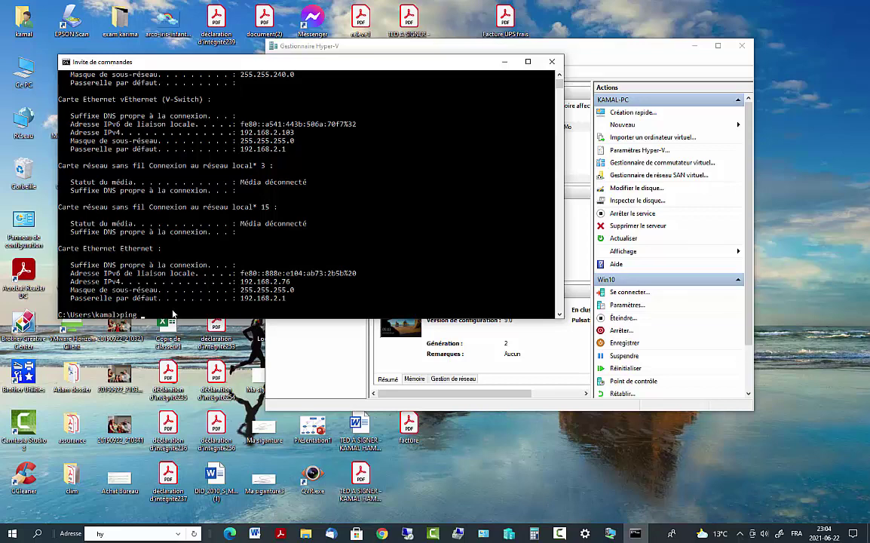
left_click(508, 535)
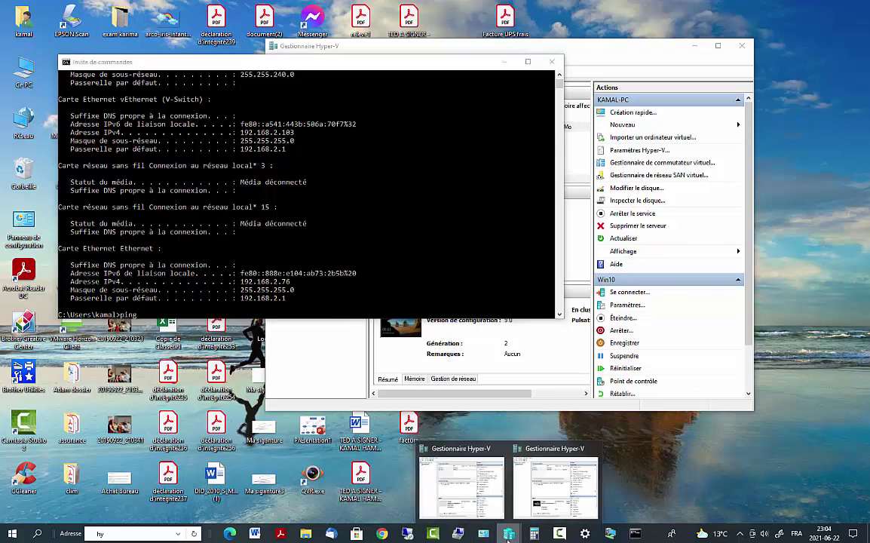
left_click(554, 486)
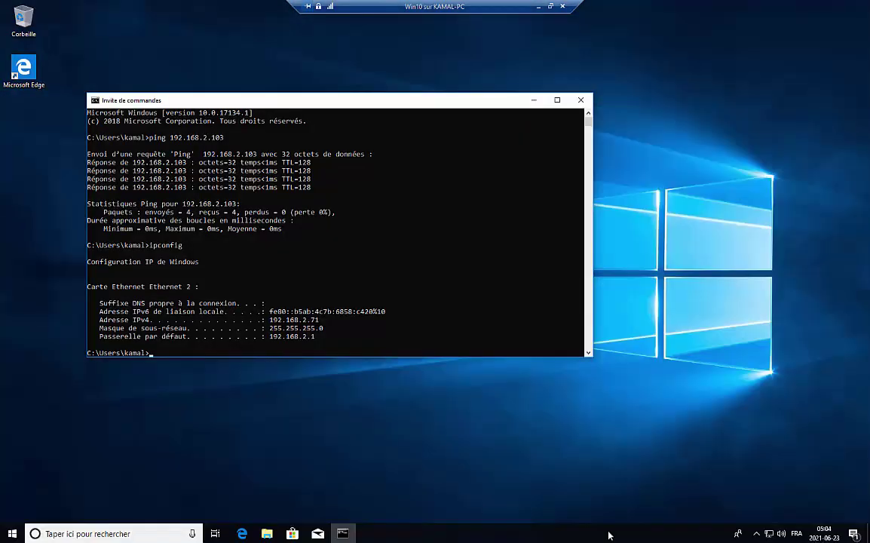
left_click(538, 6)
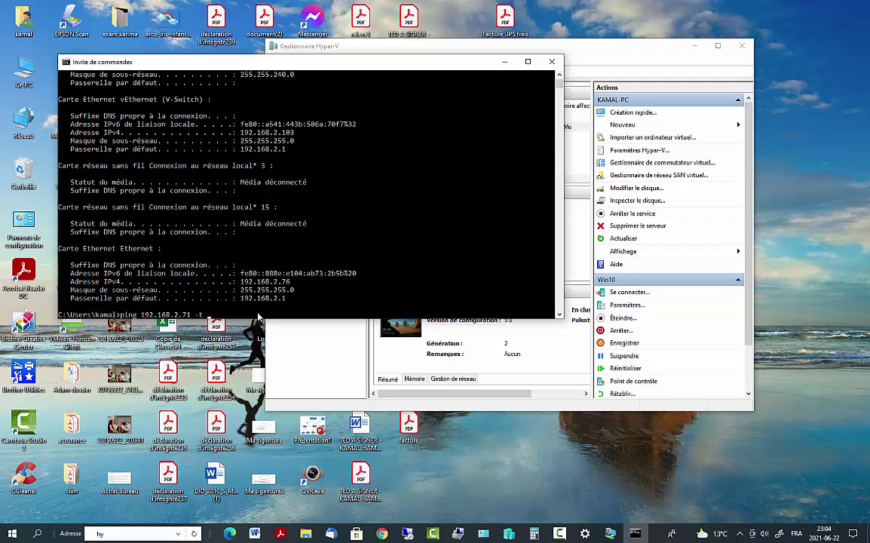
key("Return")
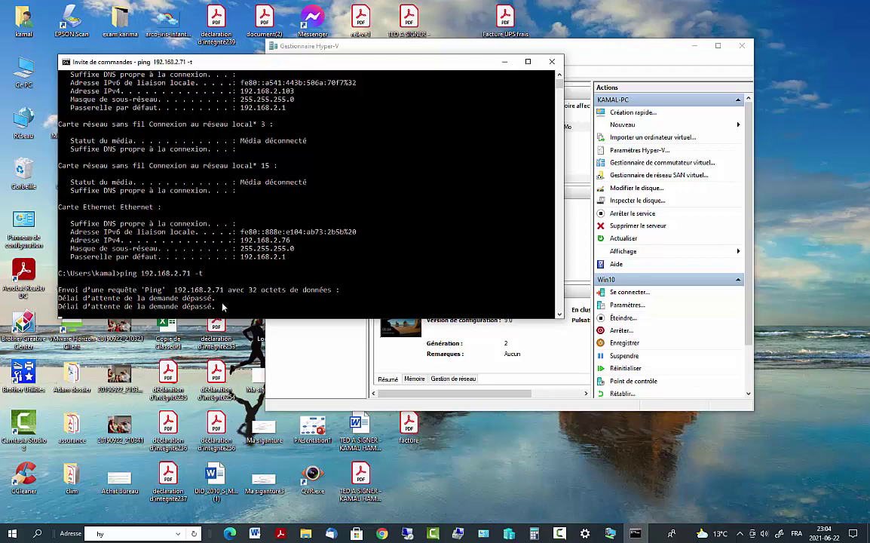
left_click(552, 61)
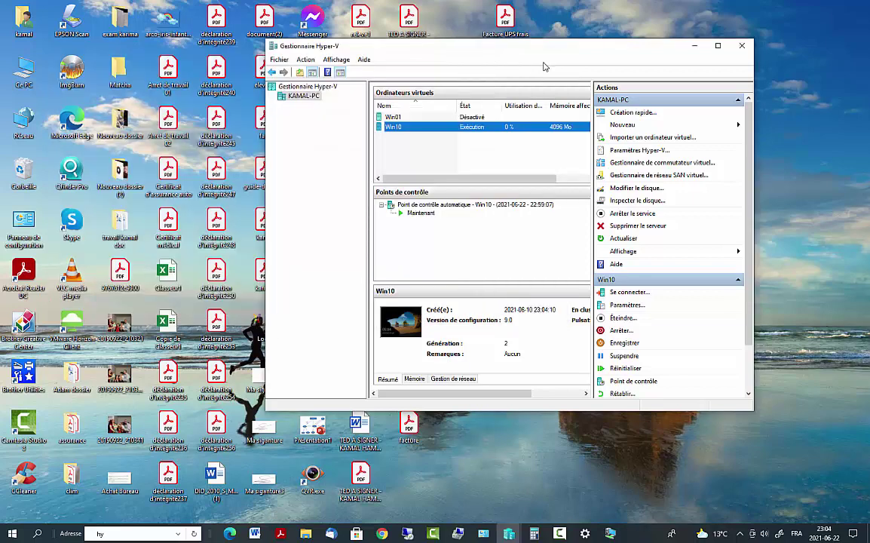
- Search the host for cmd, and examine Win10's public network firewall setting alongside the host's ping results
left_click(37, 533)
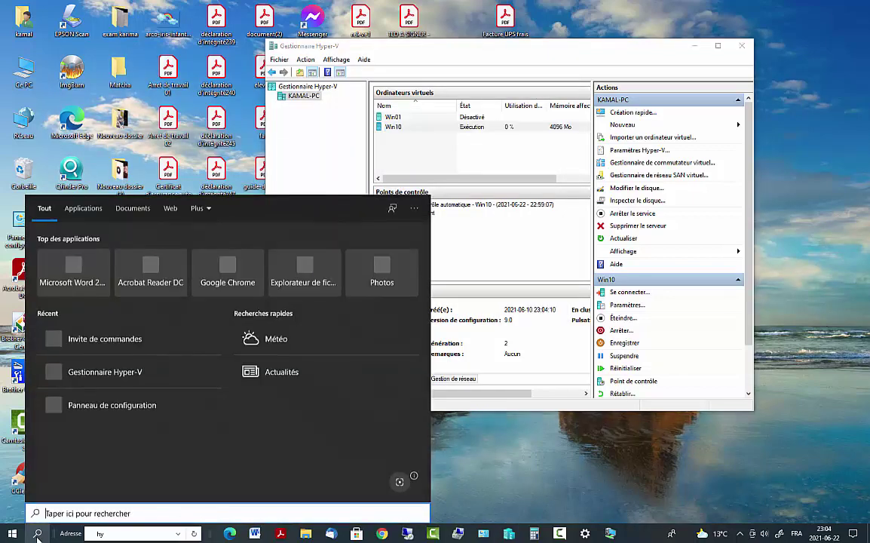
type("cmd")
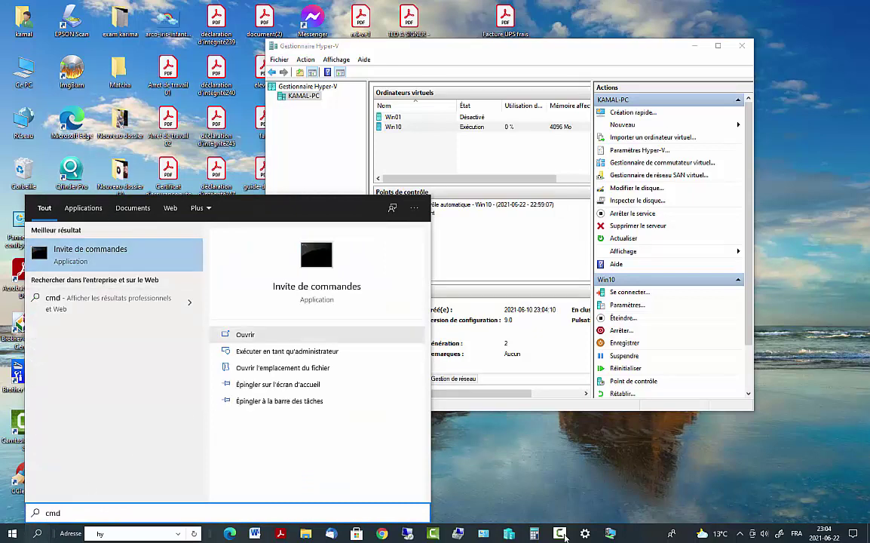
left_click(610, 534)
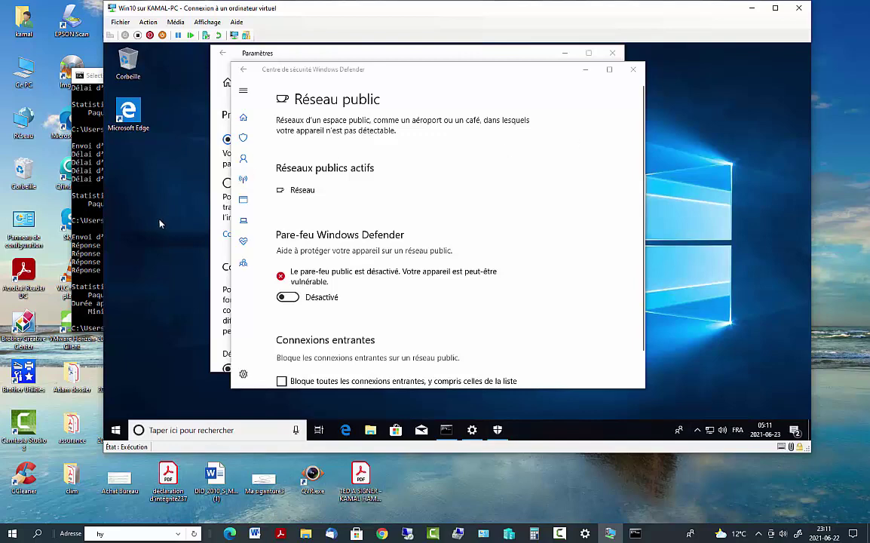
left_click(90, 73)
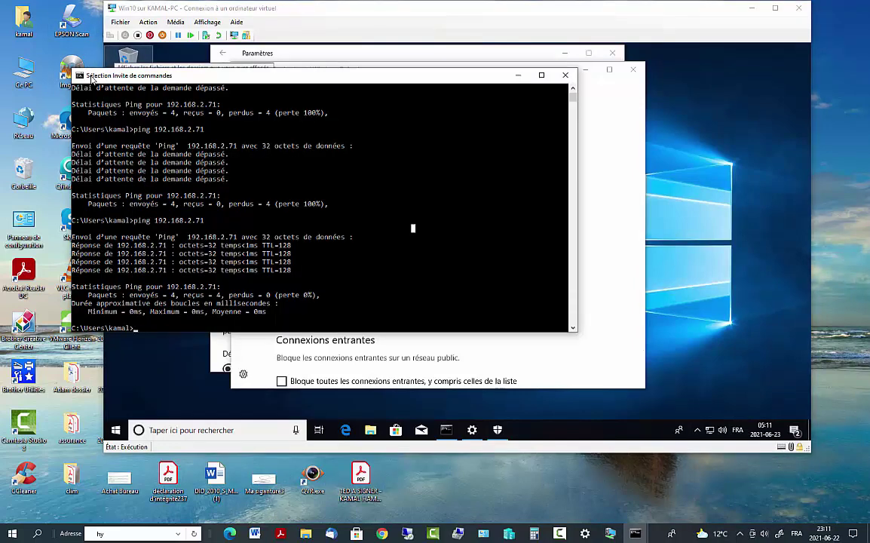
left_click(716, 380)
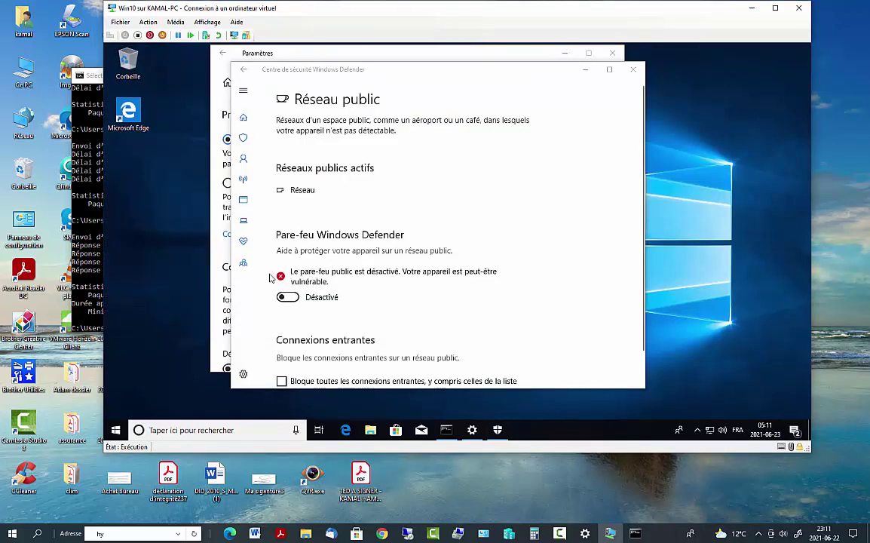
left_click(84, 218)
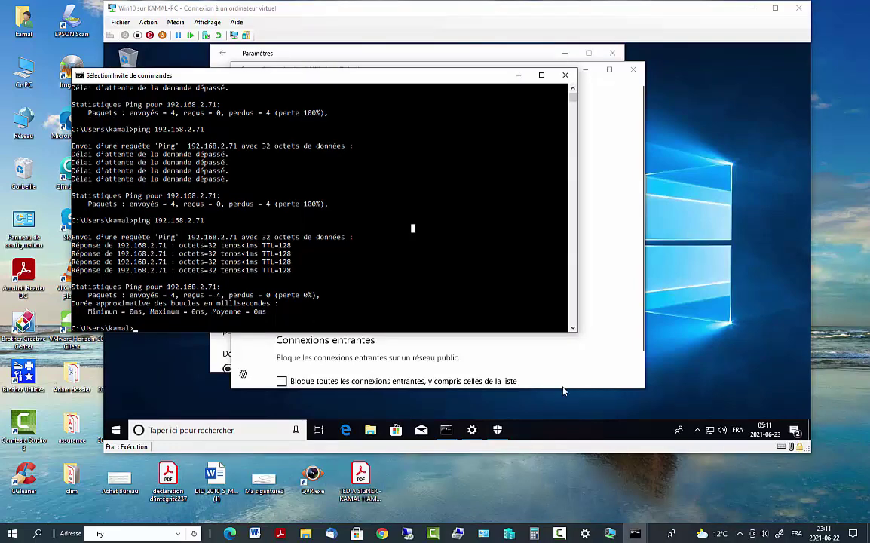
- Bring up the command prompt inside the Win10 session and highlight the IPv4 address in its ipconfig output
left_click(629, 302)
left_click(448, 429)
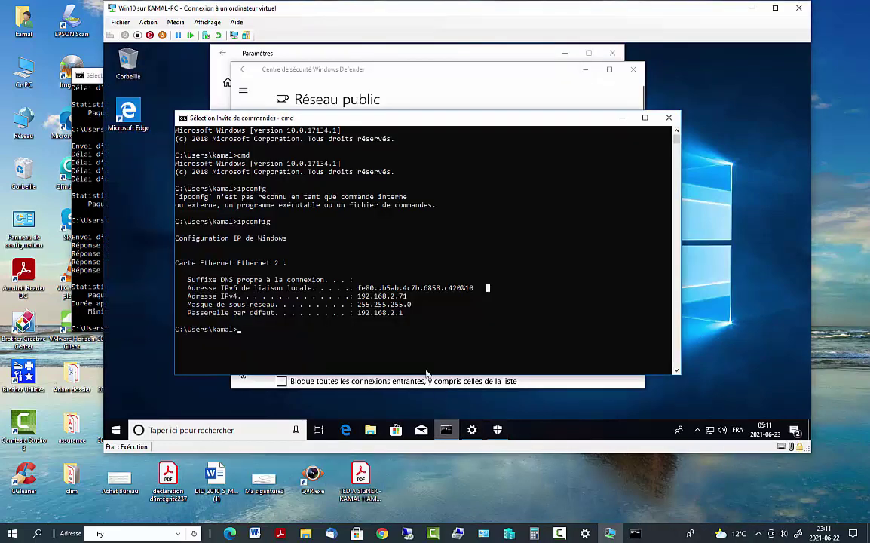
left_click_drag(415, 296, 337, 298)
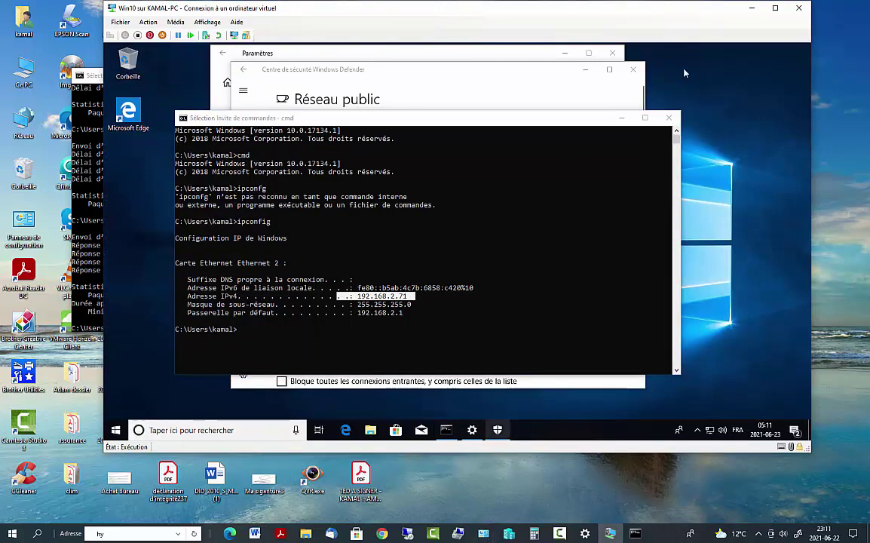
- Minimize the Win10 session, close the spare command prompt on the host and ping 192.168.2.71 again from the remaining one
left_click(751, 8)
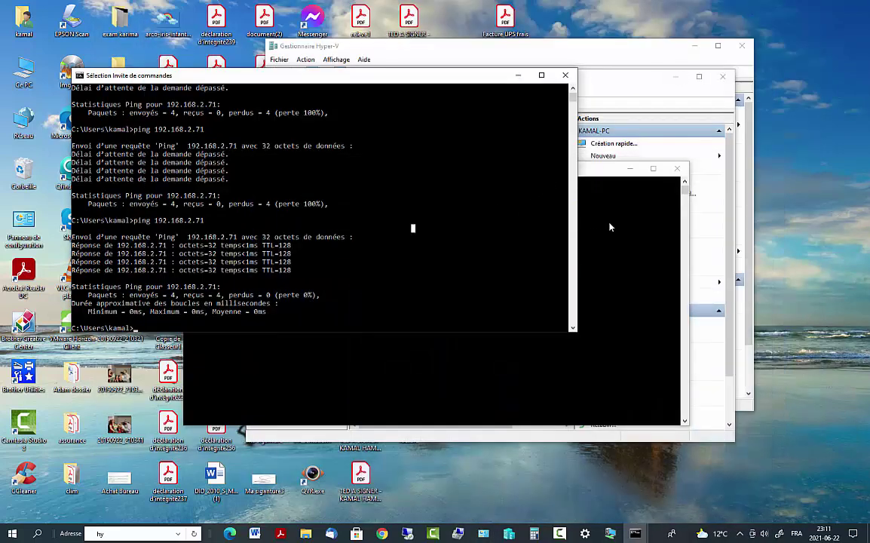
left_click(677, 168)
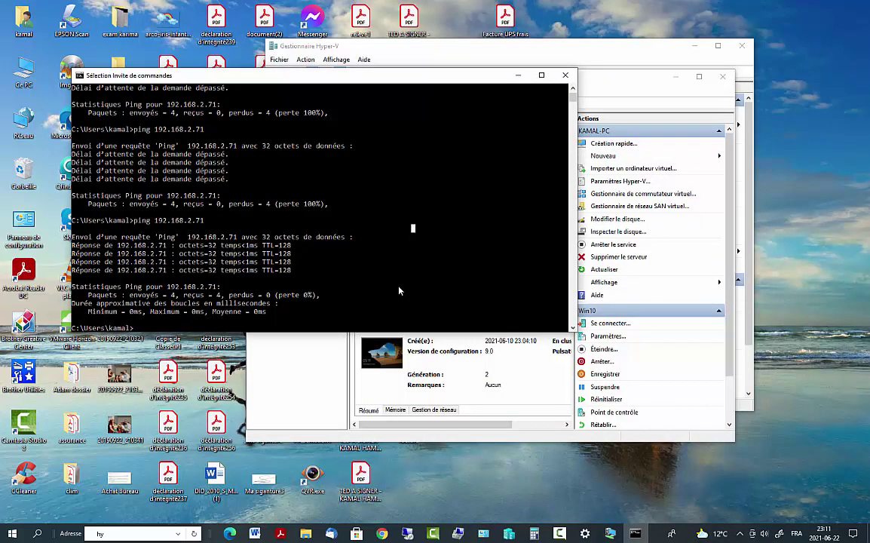
left_click(362, 302)
key("Escape")
key("Up")
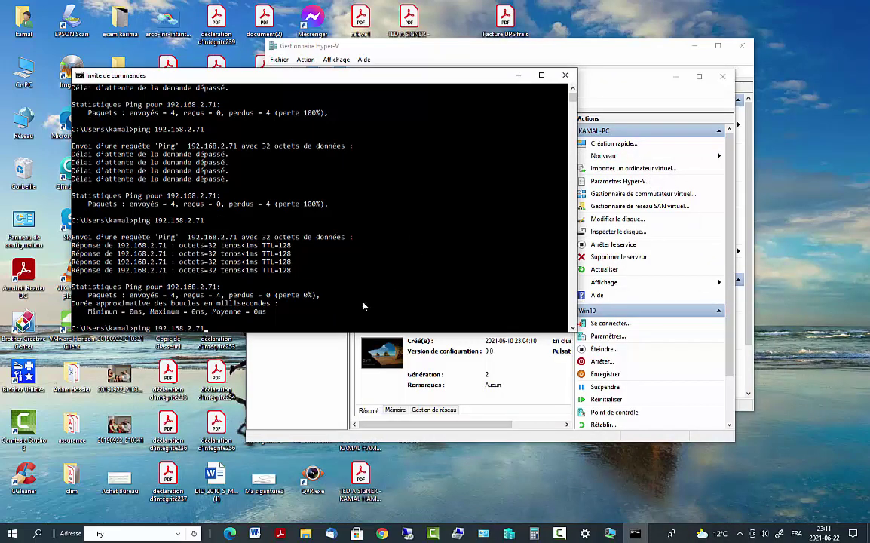
key("Return")
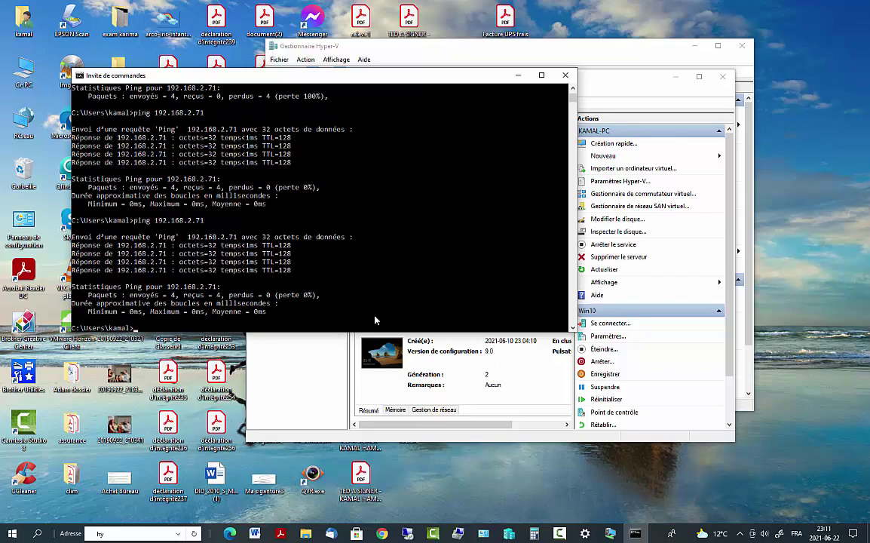
- Review Win10's IP configuration and the host's ping history back to the first attempts, and minimize both windows
left_click(632, 534)
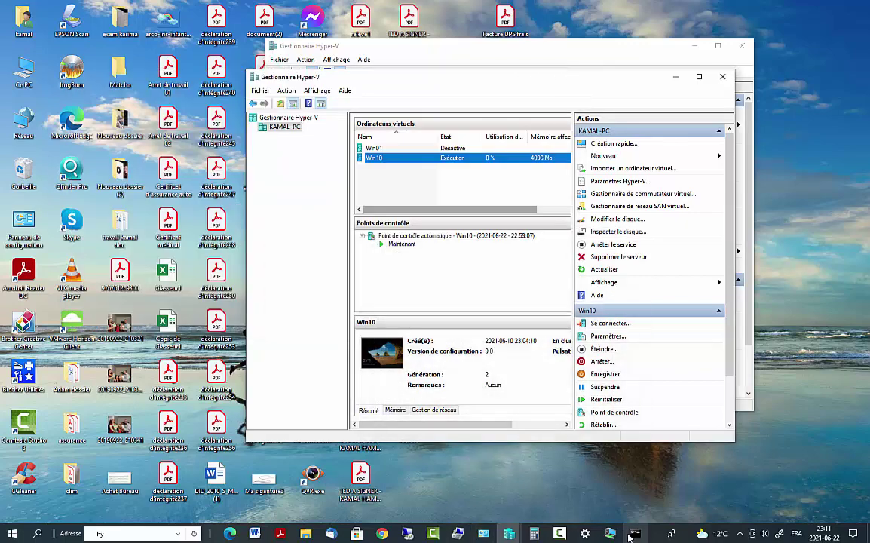
left_click(631, 534)
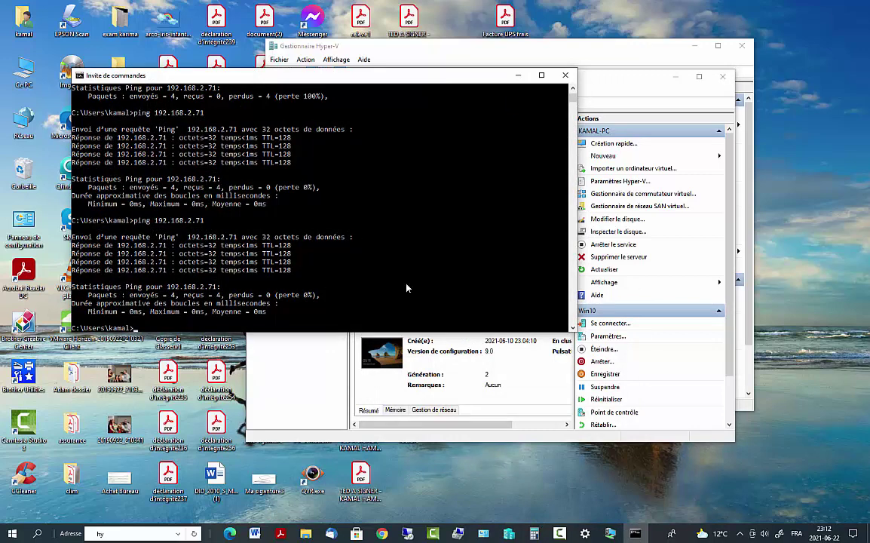
left_click(620, 534)
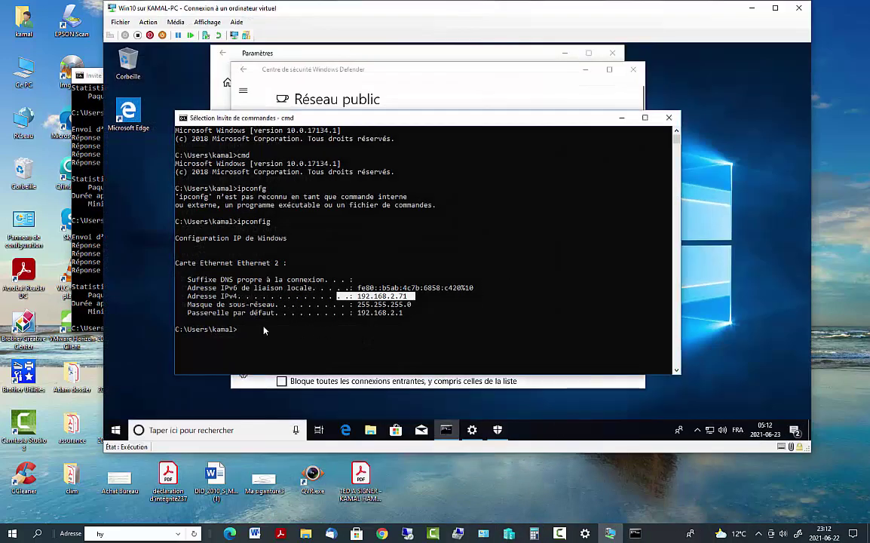
left_click(258, 332)
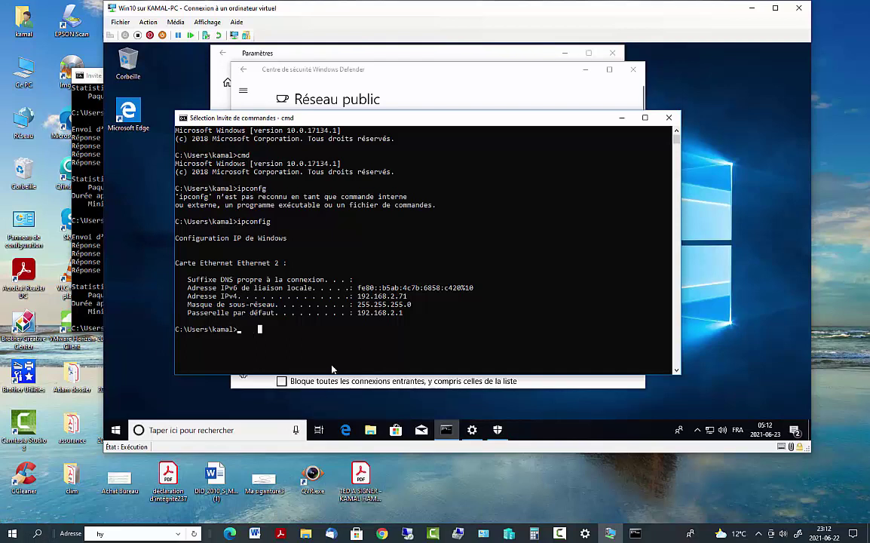
left_click(636, 533)
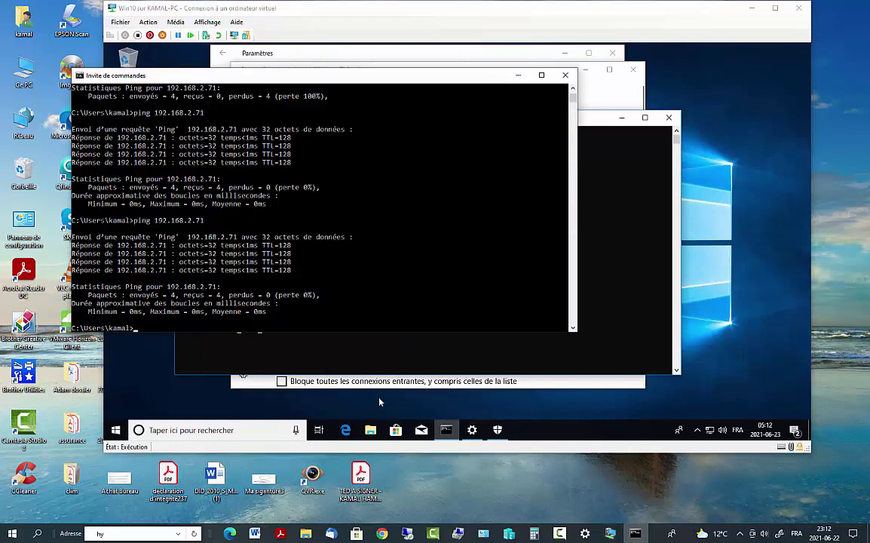
left_click(331, 309)
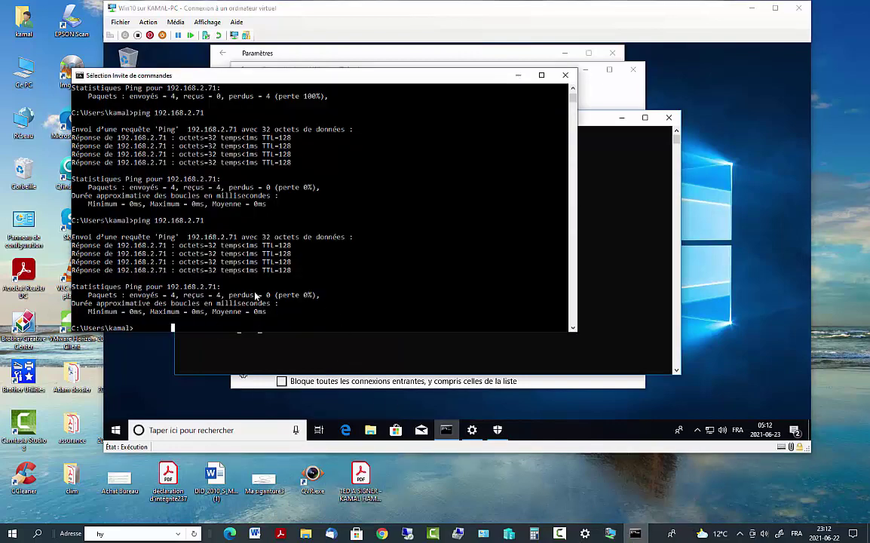
scroll(264, 287, "up", 3)
scroll(286, 272, "up", 4)
scroll(286, 270, "up", 4)
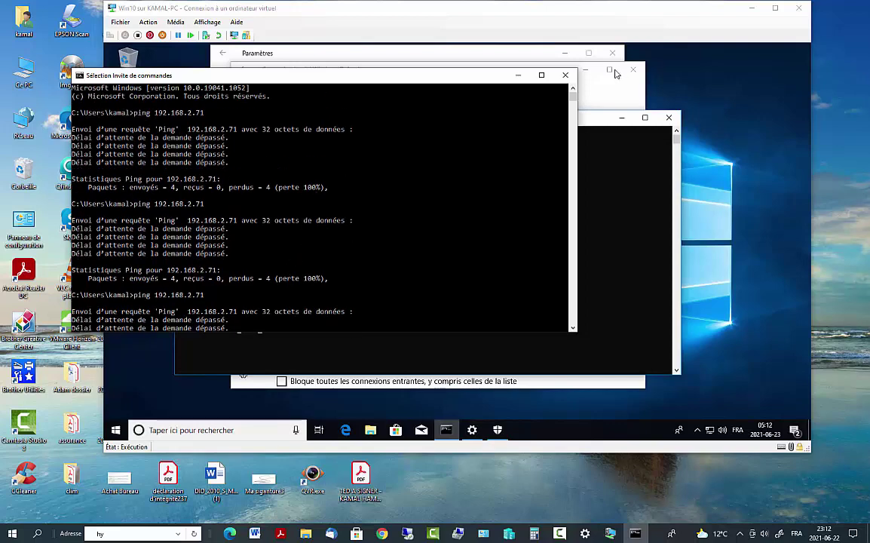
left_click(518, 74)
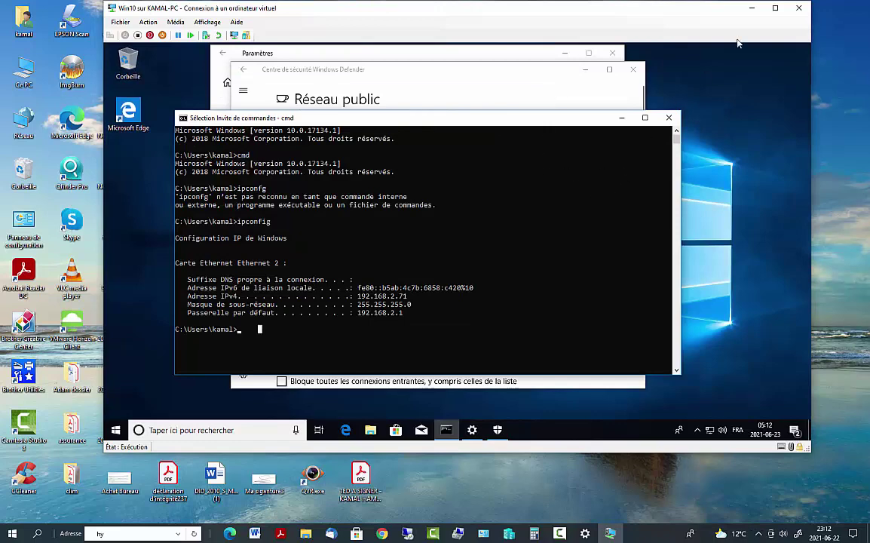
left_click(752, 7)
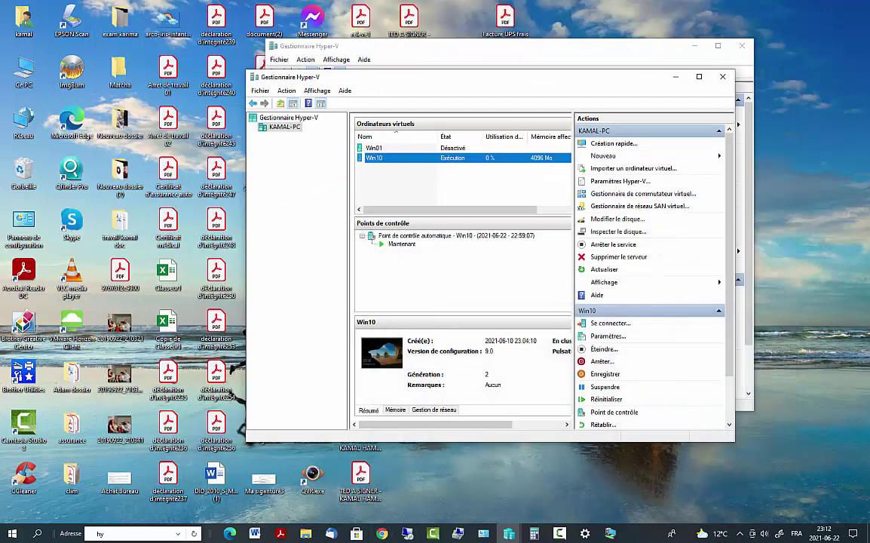
- Start a new command prompt on the host and run ipconfig to view its current network configuration
left_click(37, 534)
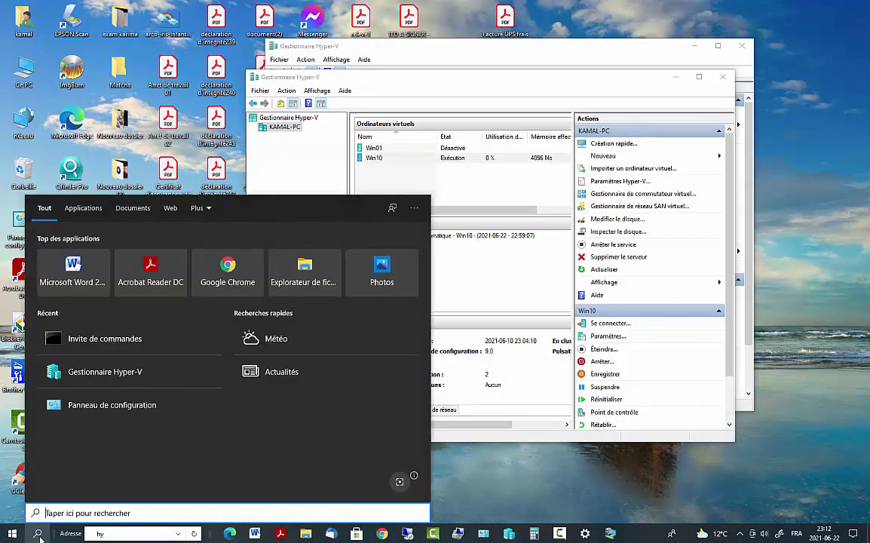
type("cmd")
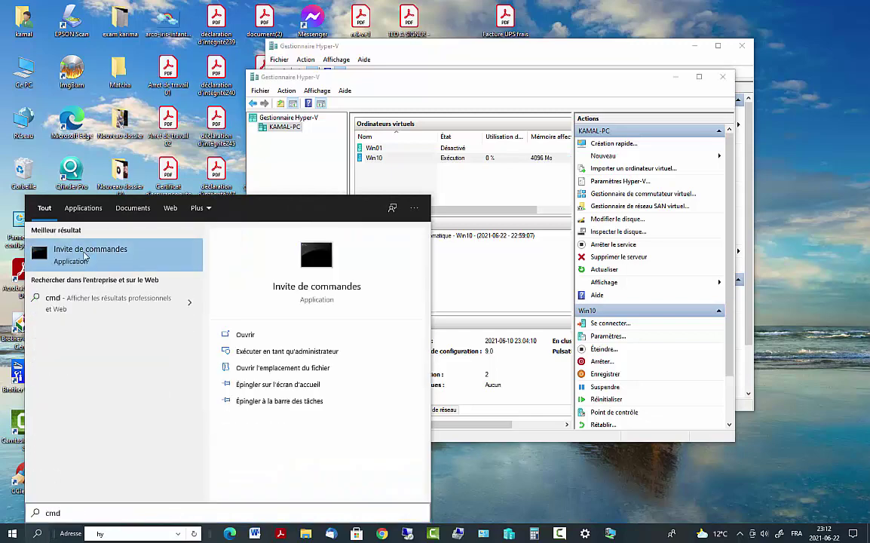
key("Return")
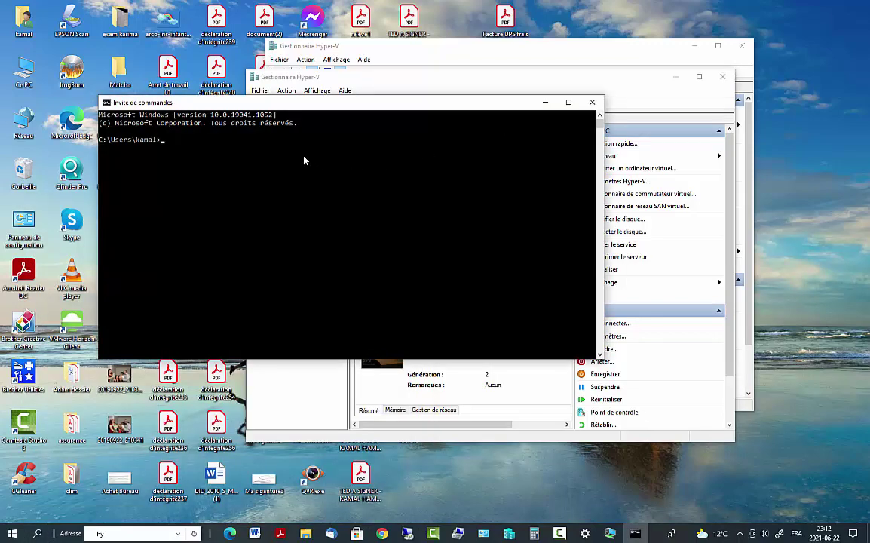
type("ipcong")
key("BackSpace")
key("BackSpace")
type("nfig")
key("Return")
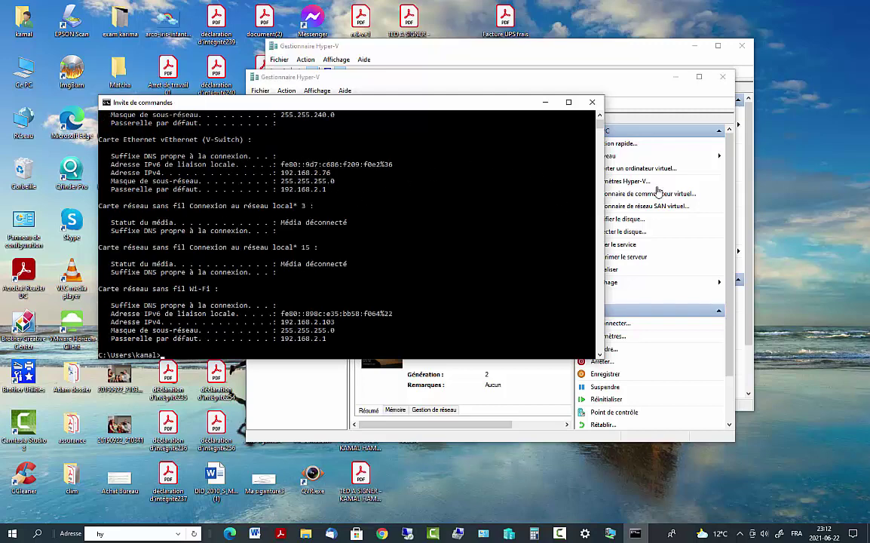
- Review the V-Switch and Wi-Fi adapter addresses in the host's ipconfig output
left_click(564, 76)
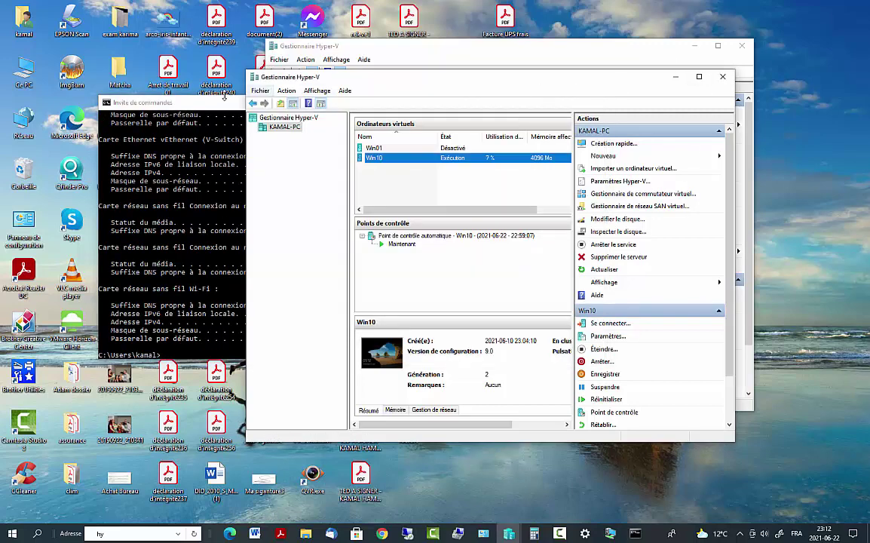
left_click(198, 100)
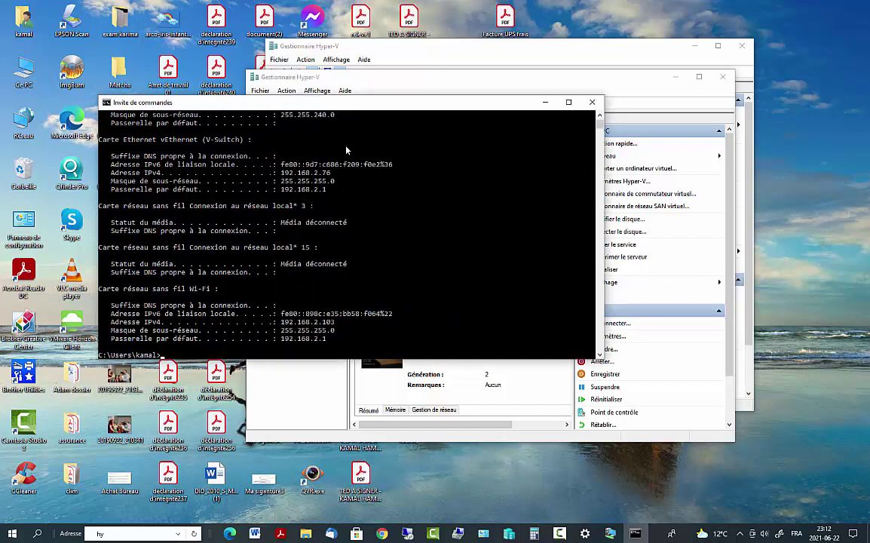
scroll(337, 285, "up", 1)
scroll(338, 294, "down", 2)
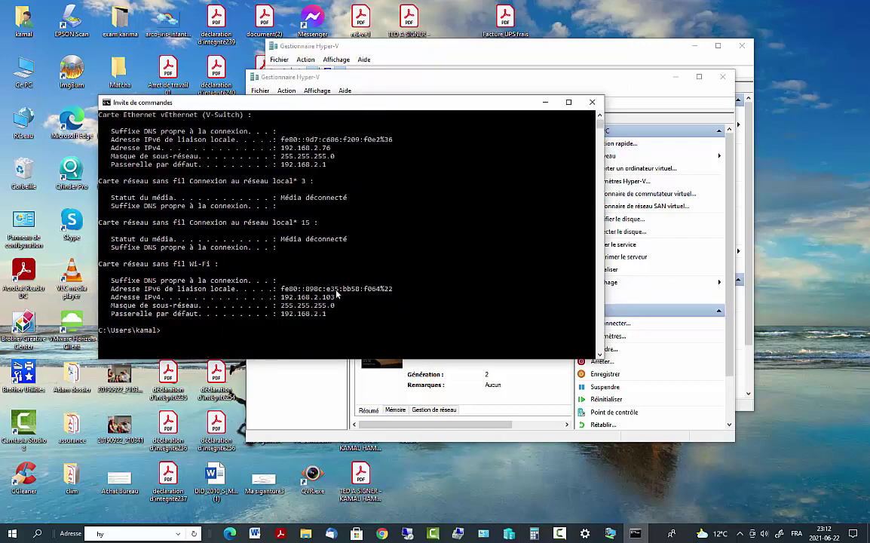
- Suspend the Win10 virtual machine and check its session display from the host
left_click(697, 393)
key("alt+Tab")
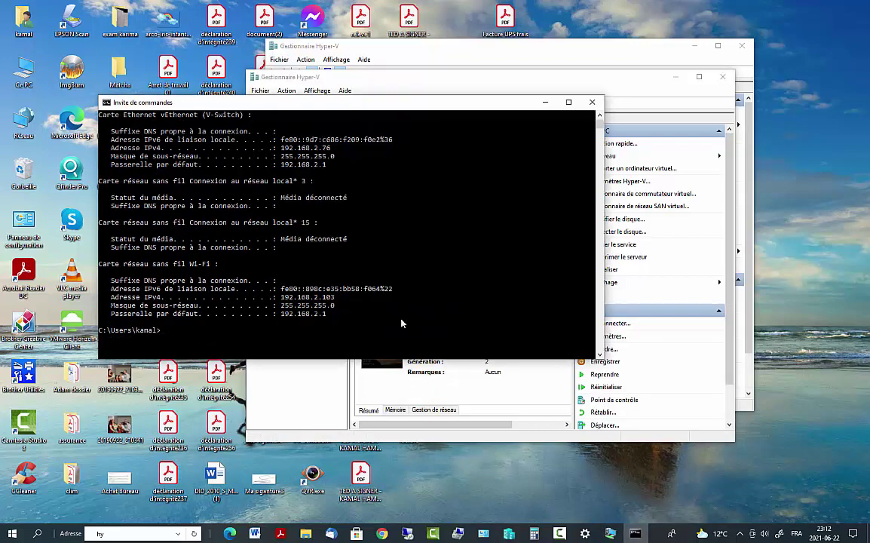
left_click(509, 533)
left_click(635, 533)
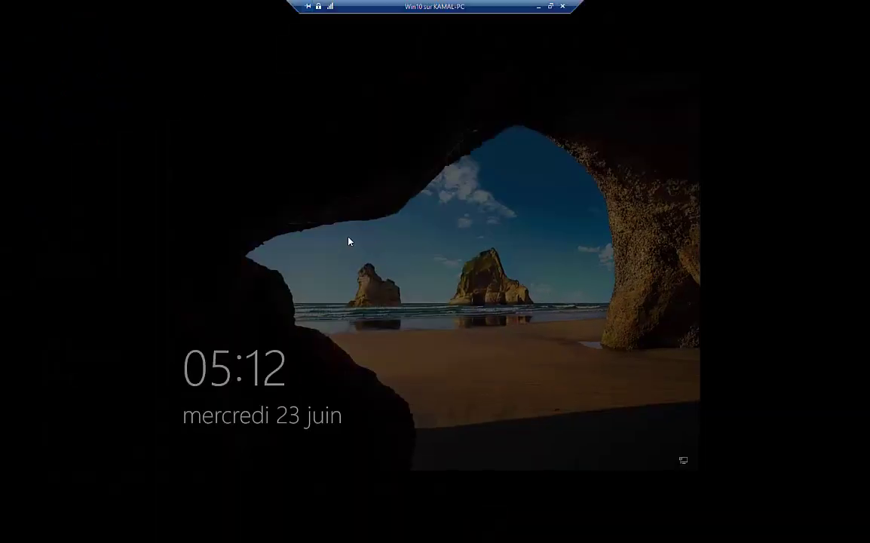
left_click(538, 7)
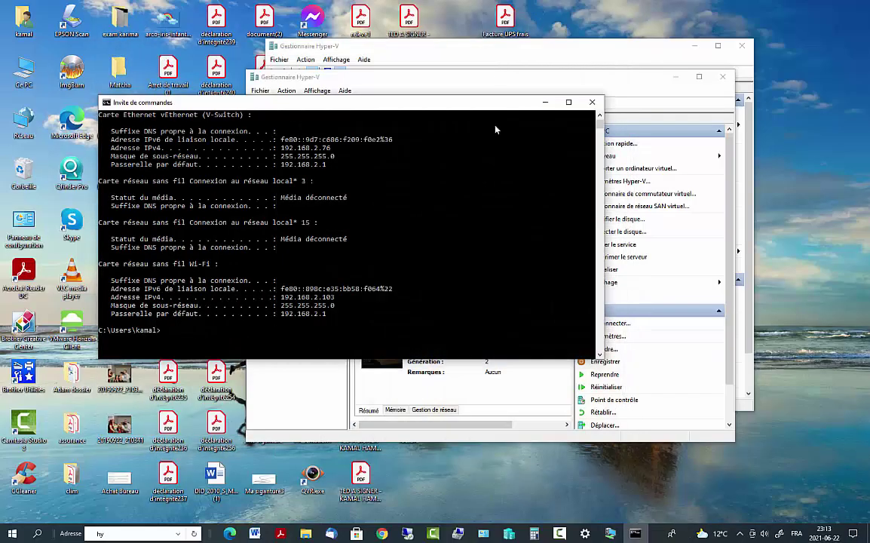
left_click(609, 533)
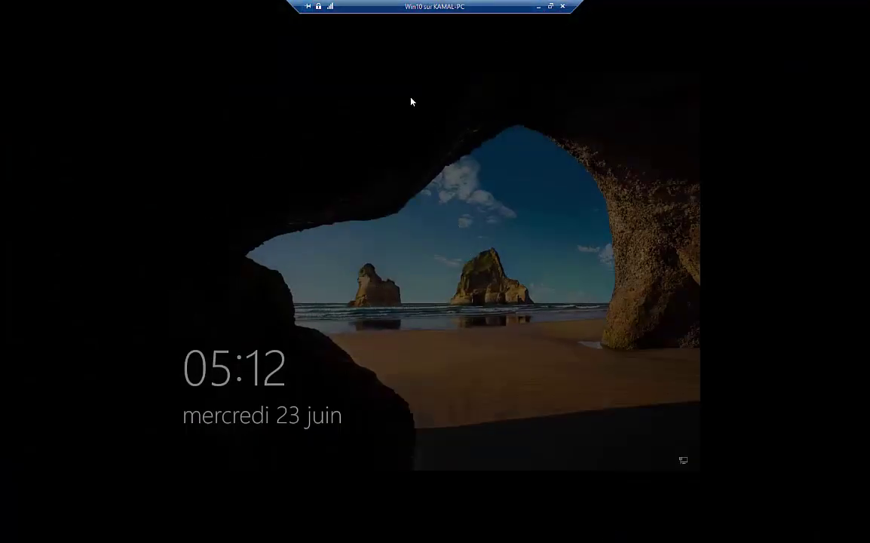
left_click(537, 6)
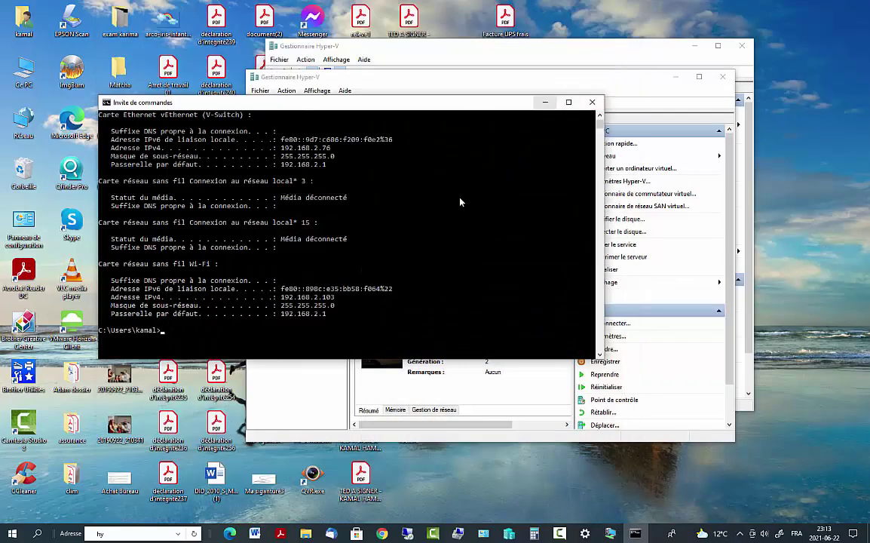
- Minimize the host's command prompt and revert the Win10 virtual machine to its previous checkpoint
type("ipconfig")
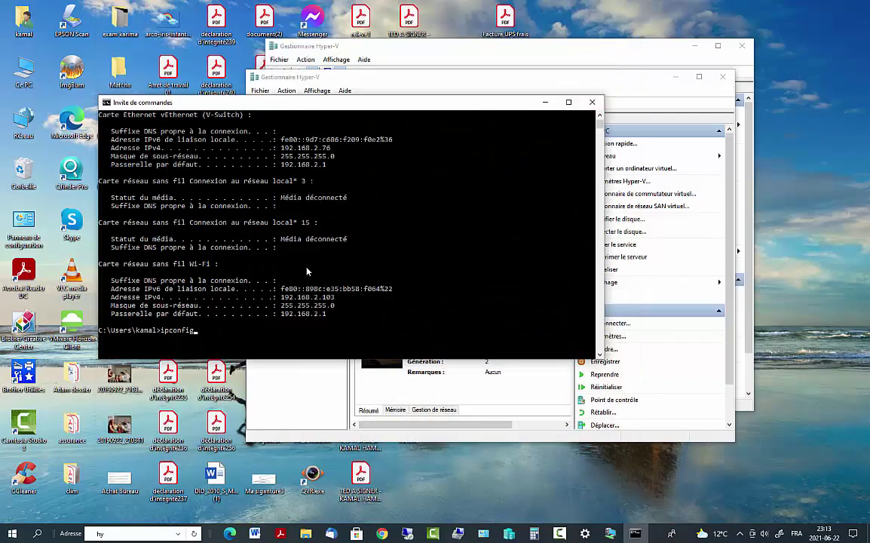
left_click(543, 98)
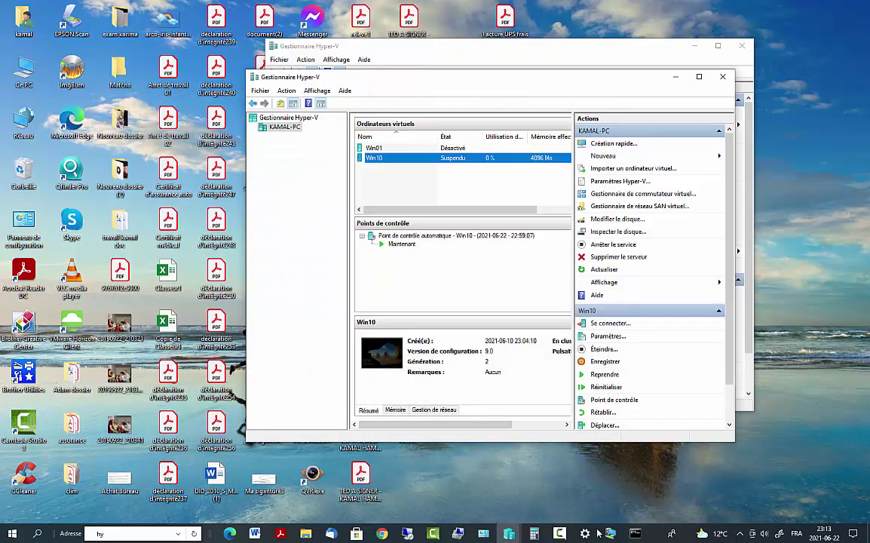
mouse_move(508, 536)
left_click(467, 479)
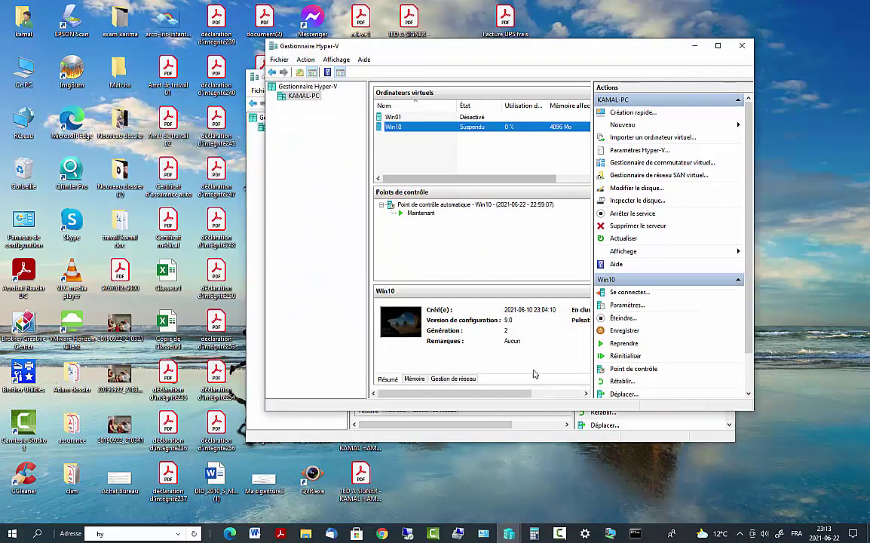
right_click(462, 129)
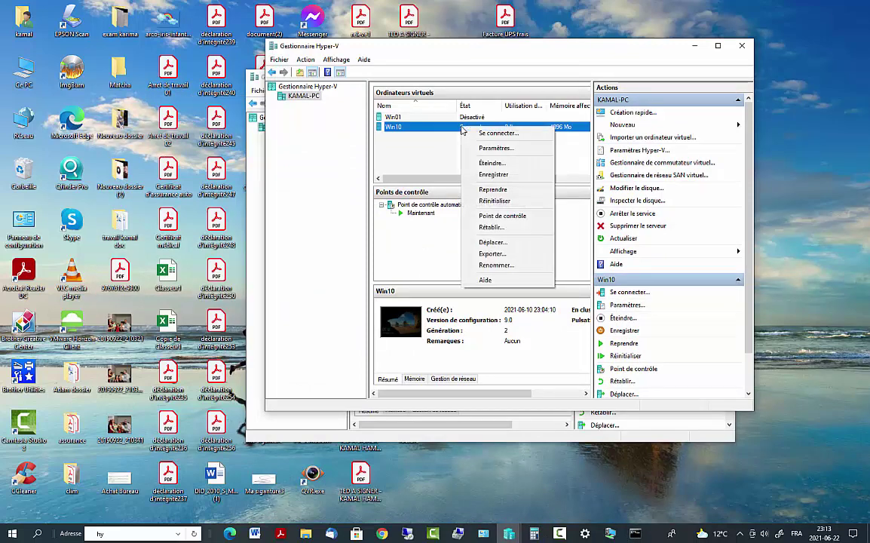
left_click(420, 223)
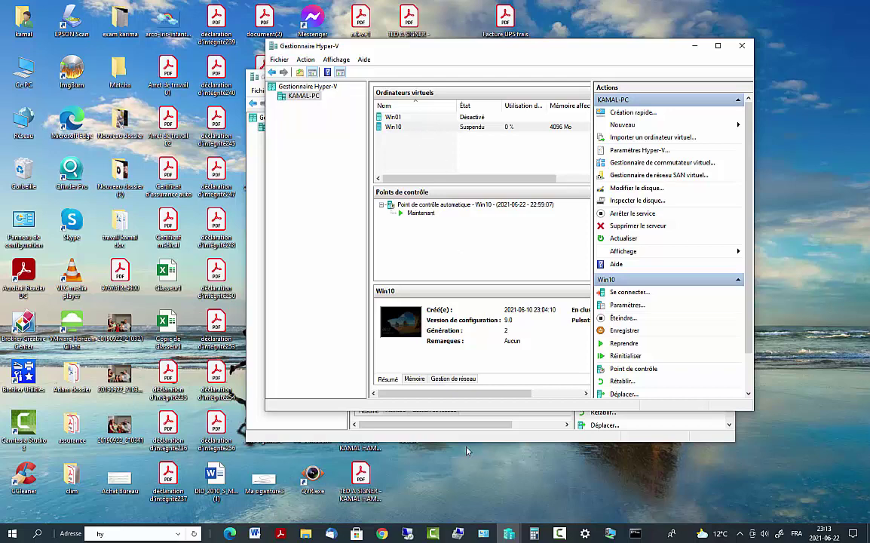
left_click(306, 427)
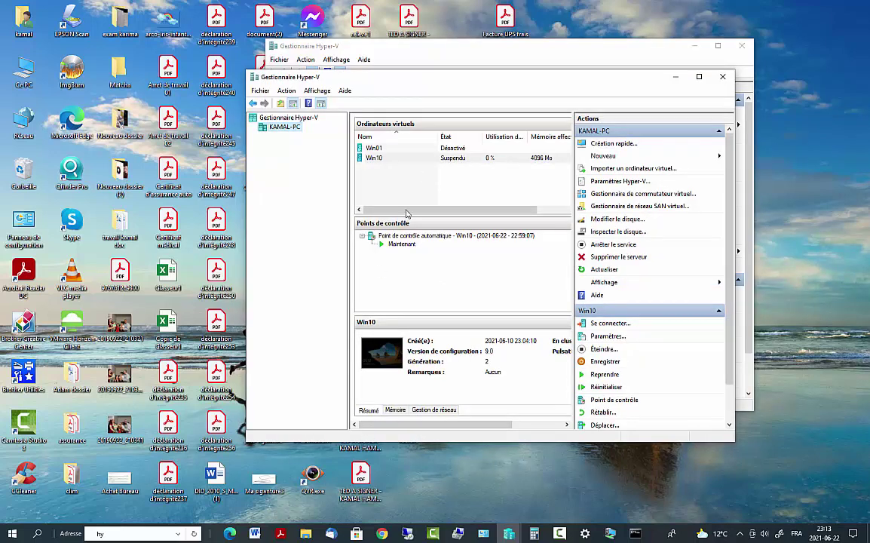
right_click(378, 160)
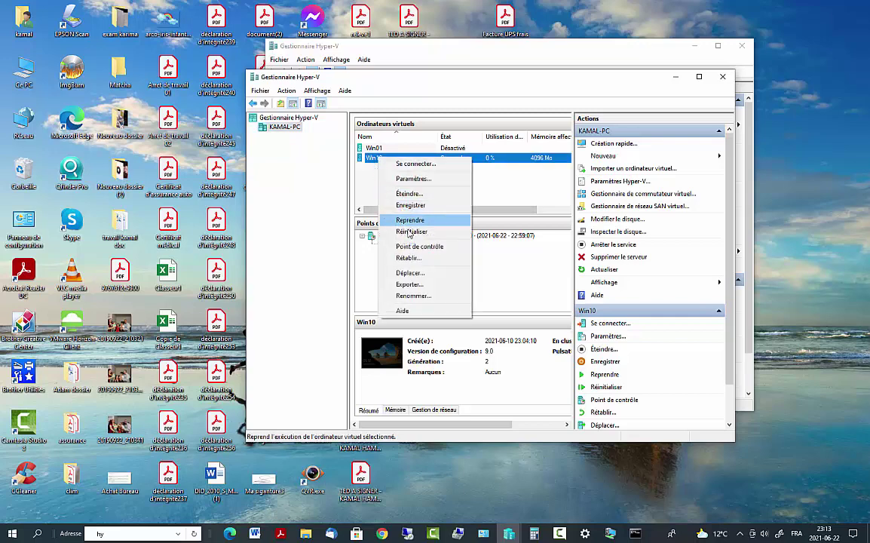
left_click(409, 258)
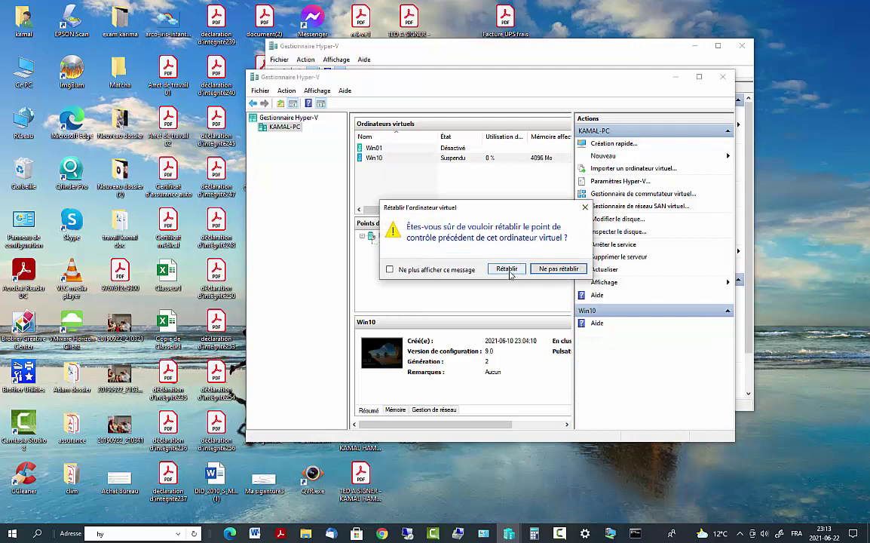
left_click(507, 269)
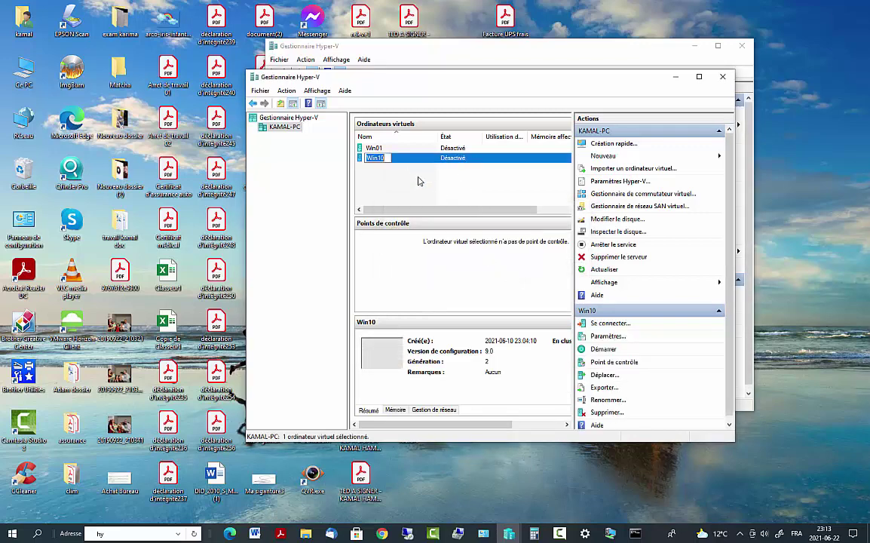
- Connect to the Win10 virtual machine, start it and reposition its connection window on the host desktop
left_click(411, 164)
double_click(411, 158)
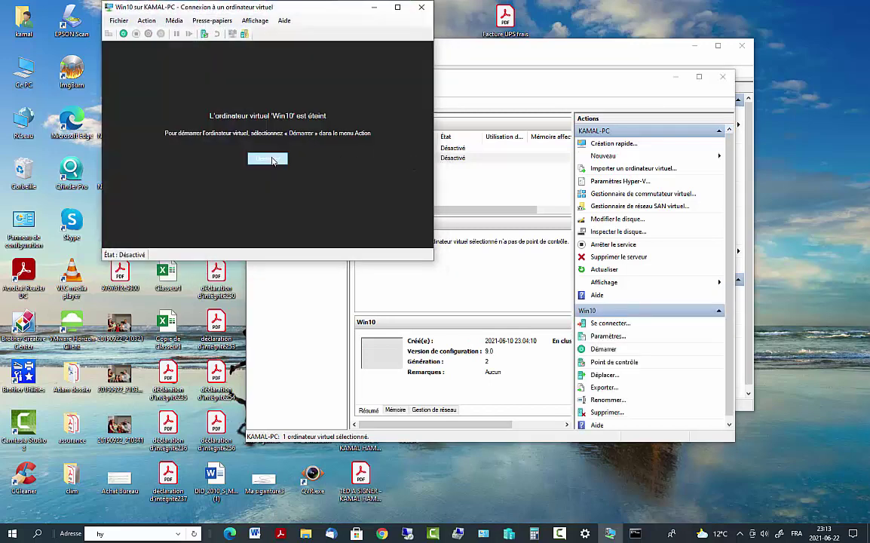
left_click(283, 159)
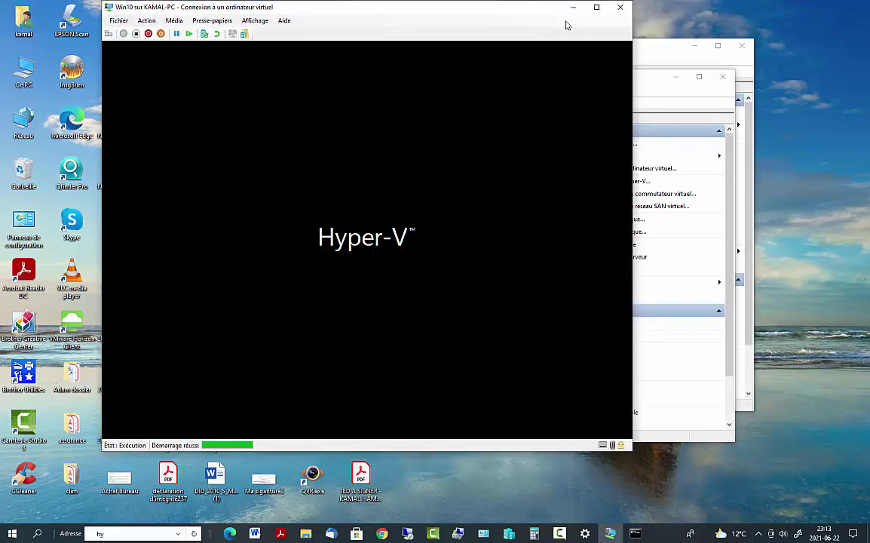
left_click_drag(566, 26, 673, 28)
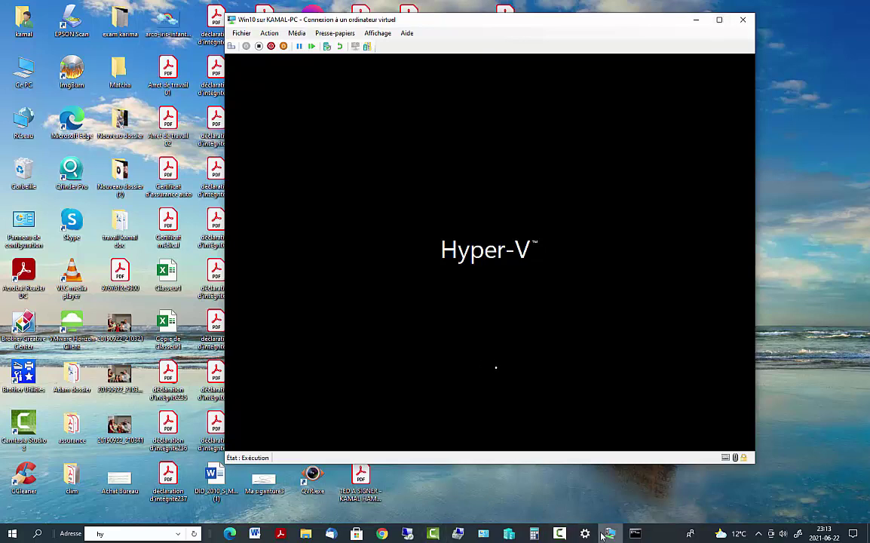
left_click(559, 534)
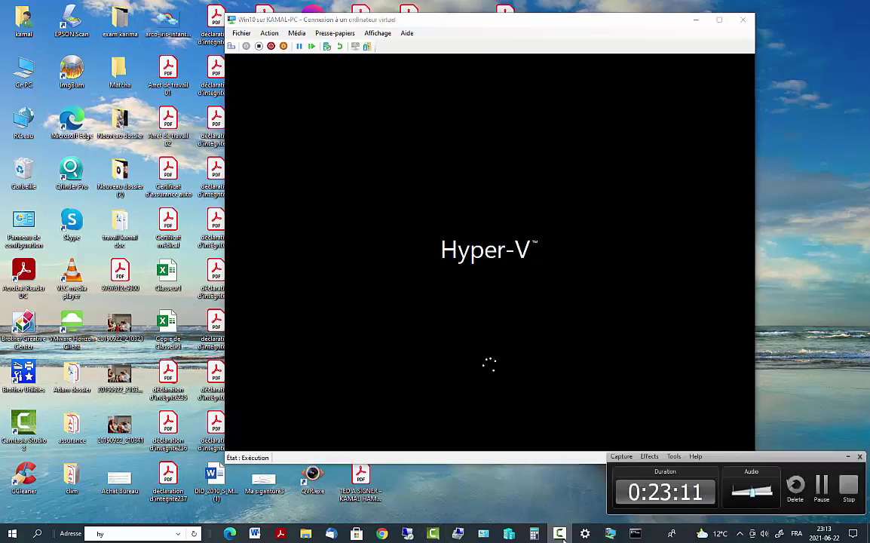
left_click(561, 534)
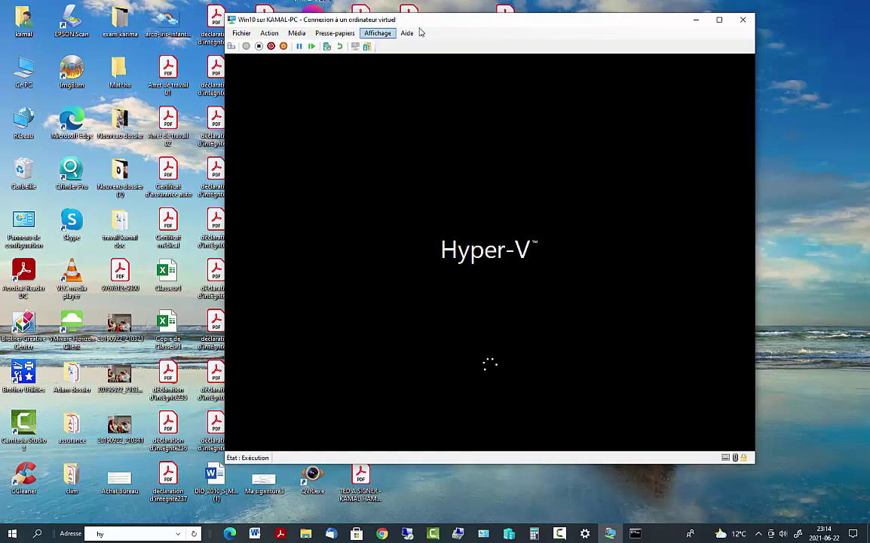
left_click_drag(472, 27, 486, 122)
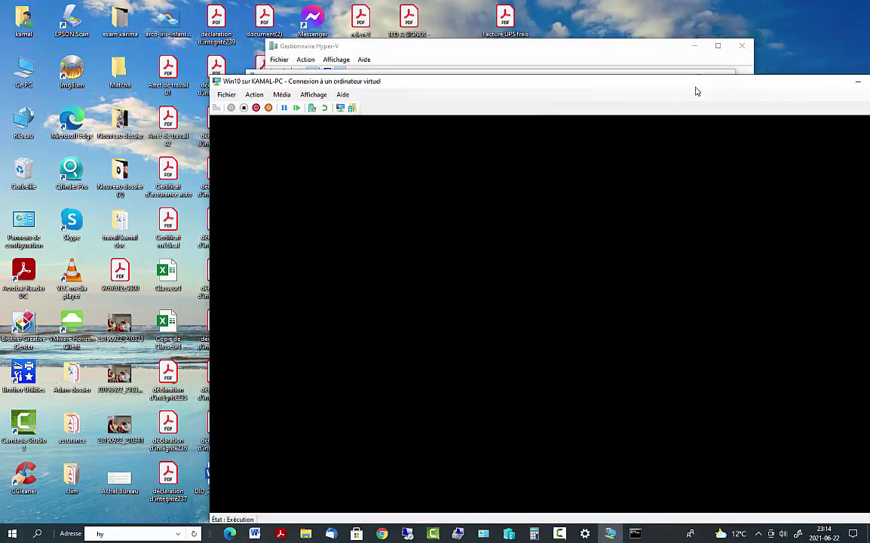
left_click_drag(694, 85, 583, 75)
- Sign in to Win10 with the account password and show the session in full screen
left_click(590, 44)
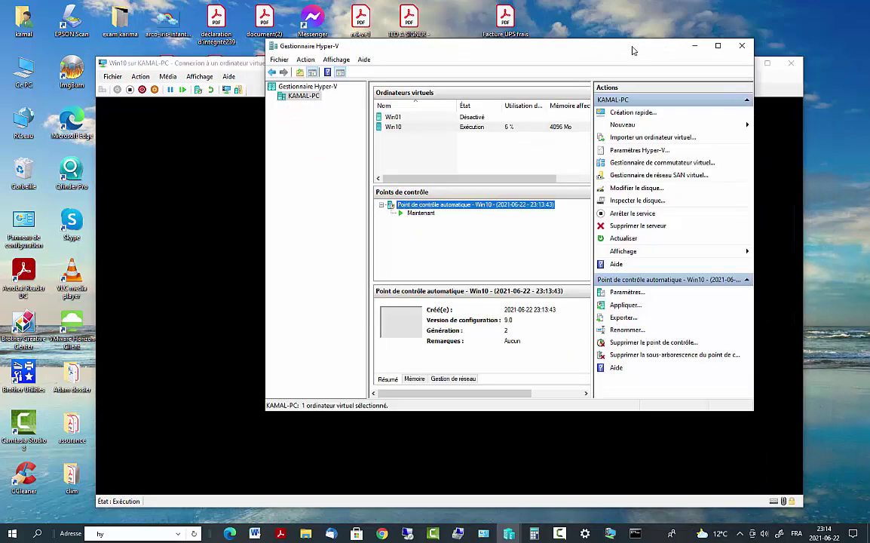
left_click(200, 190)
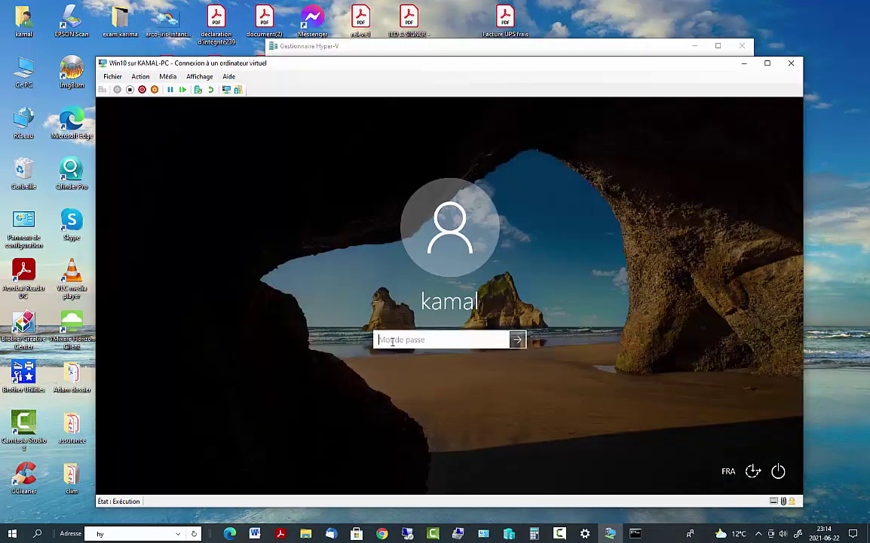
key("Return")
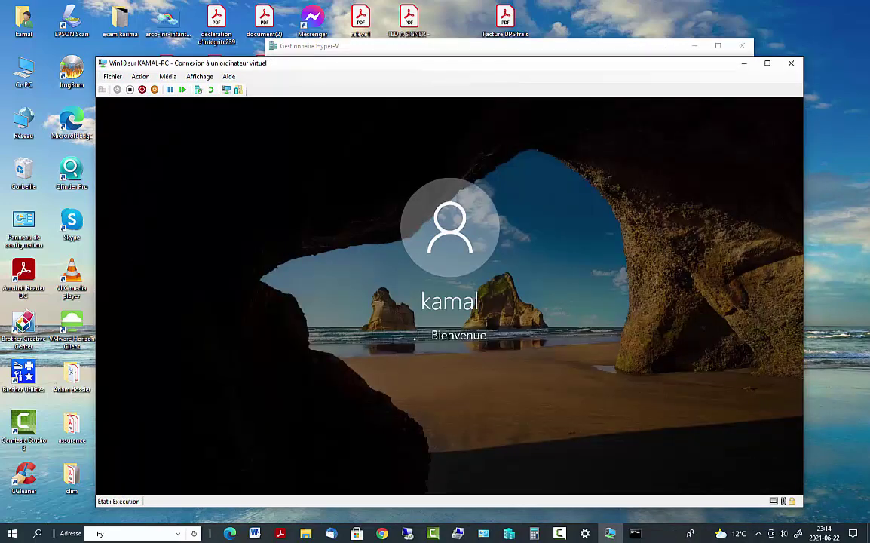
left_click(442, 366)
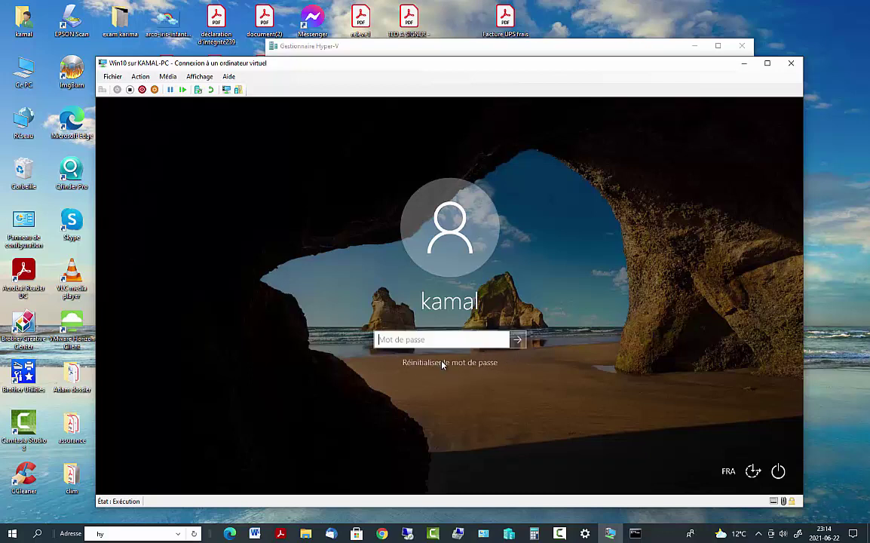
type("••")
key("Return")
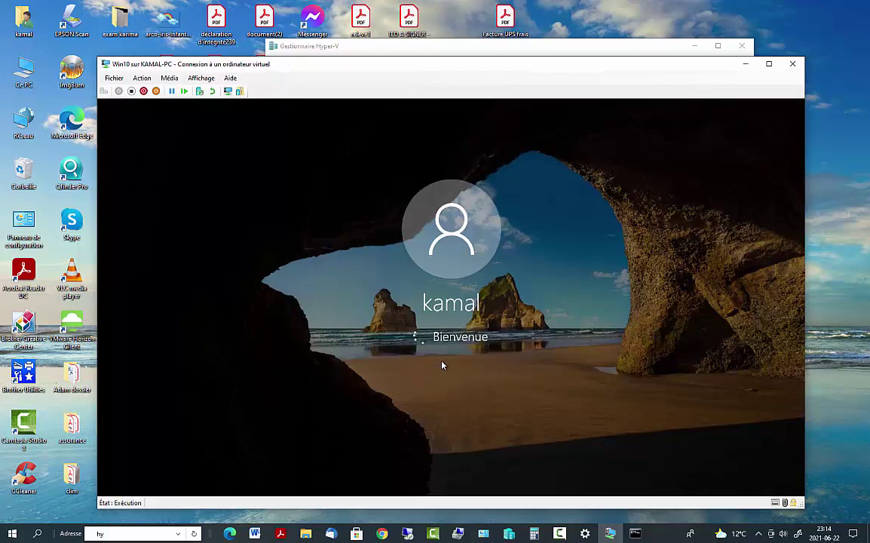
left_click(769, 64)
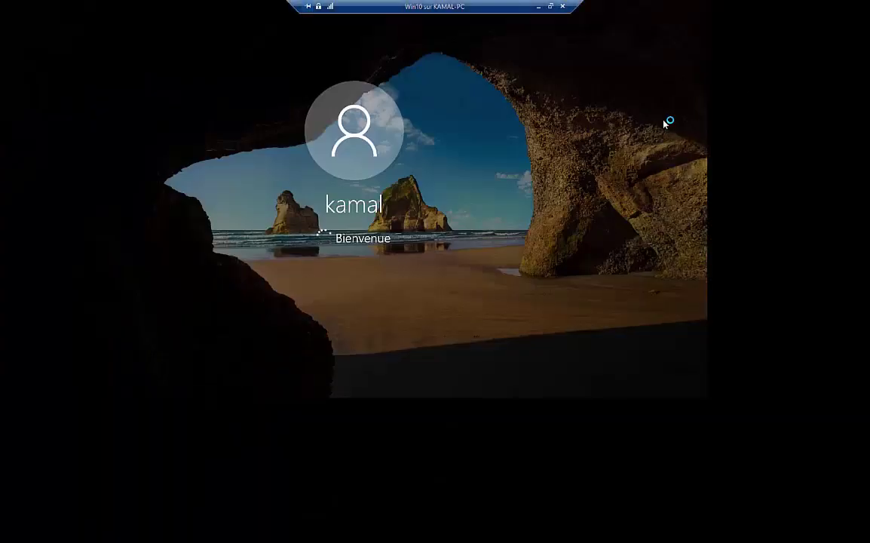
- Minimize the Win10 session, close both Hyper-V Manager windows and refresh the host desktop
left_click(540, 6)
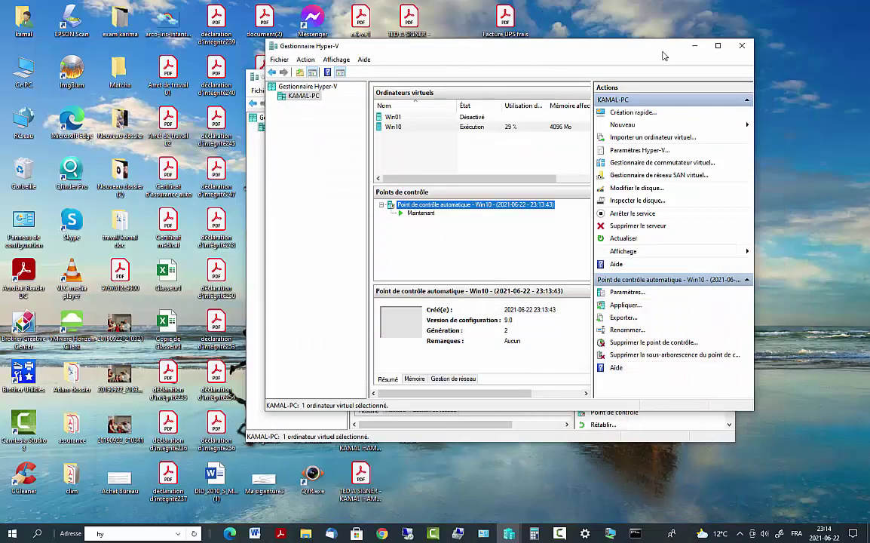
left_click(742, 46)
left_click(724, 78)
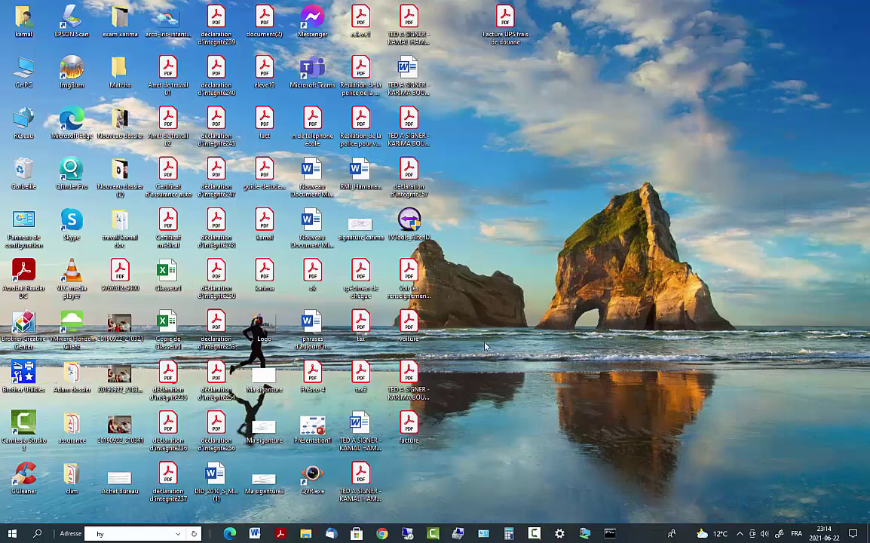
right_click(499, 317)
left_click(515, 347)
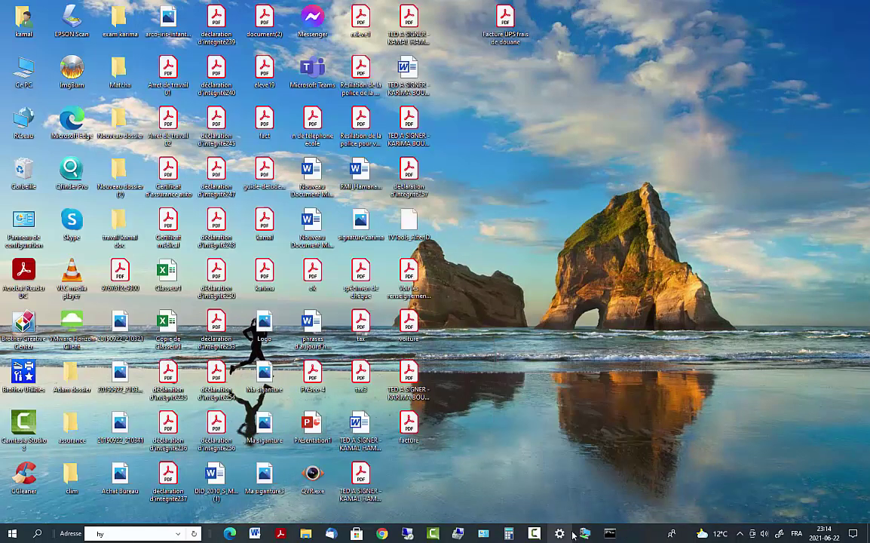
- Switch to the Win10 session and try to open its command prompt
left_click(583, 534)
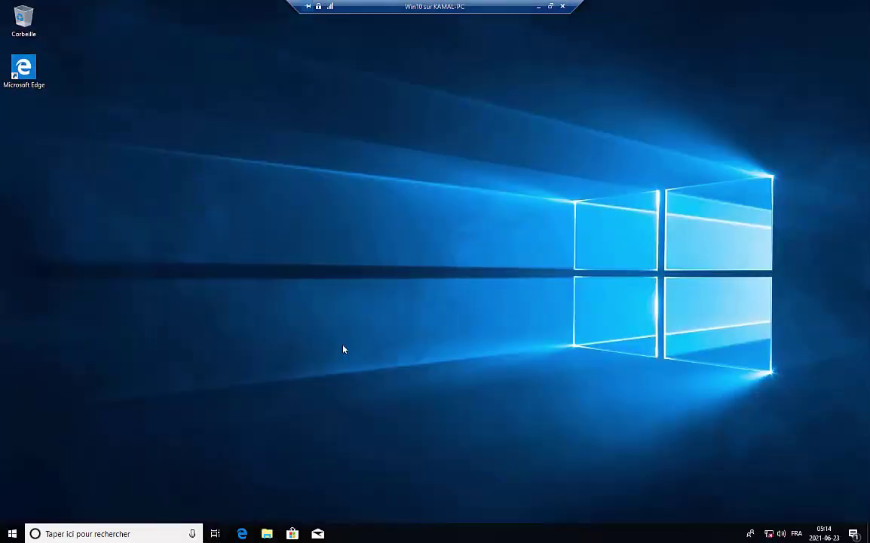
left_click(87, 533)
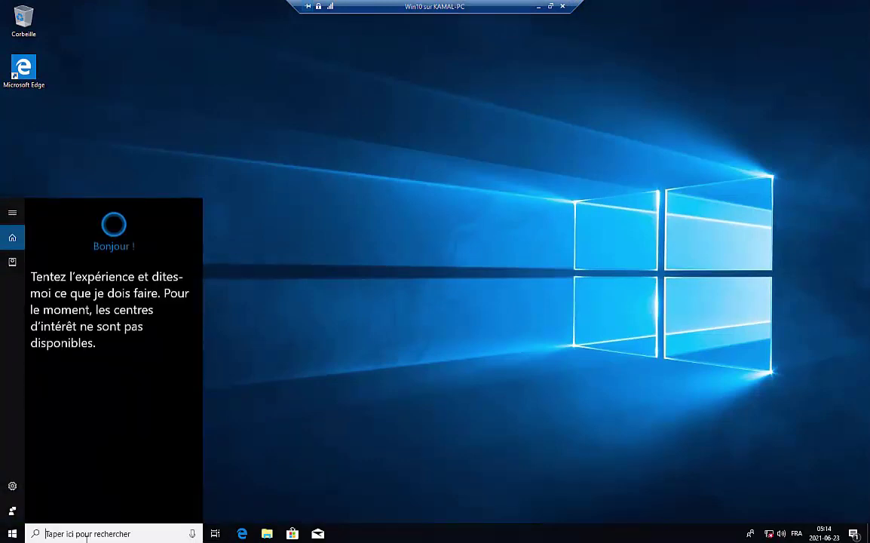
type("cm")
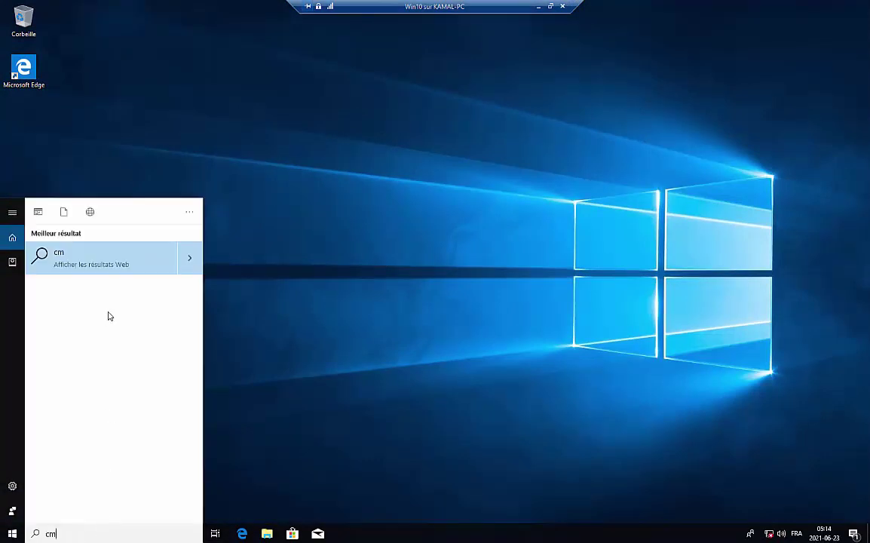
left_click(455, 137)
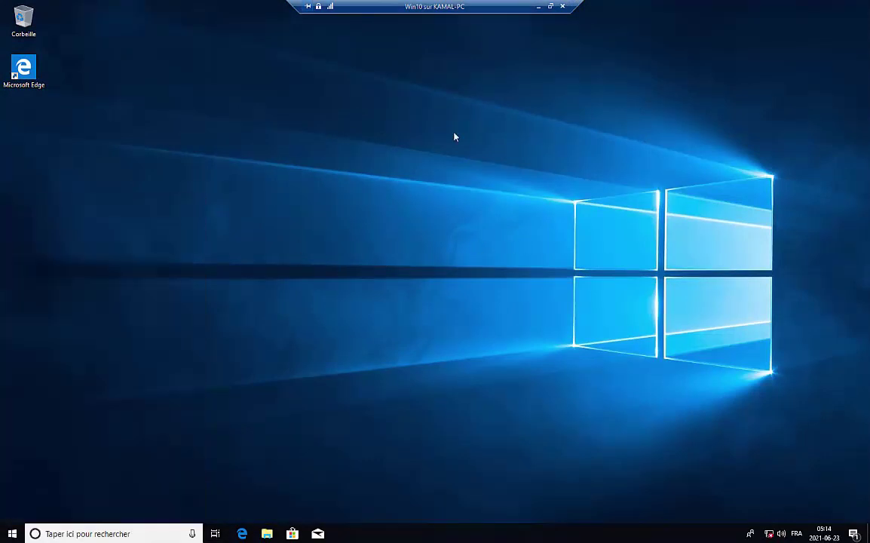
left_click(68, 533)
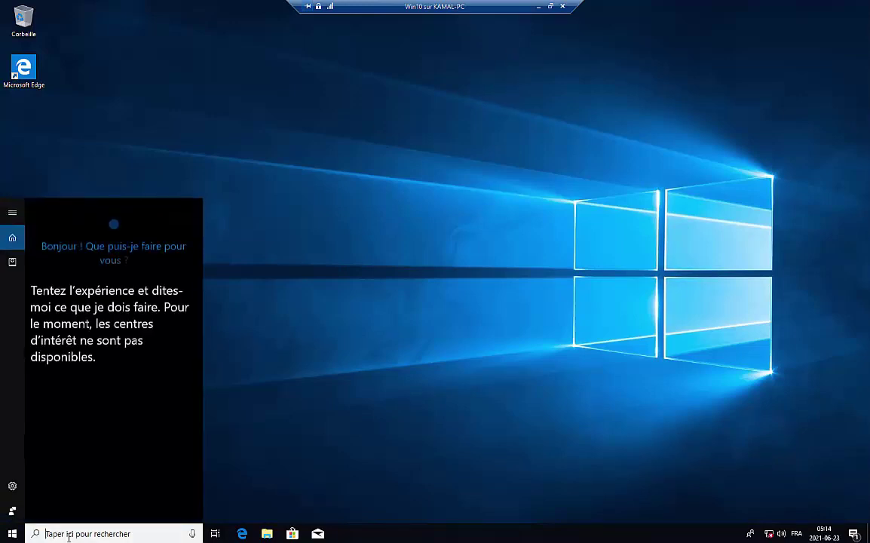
type("cmd")
key("Return")
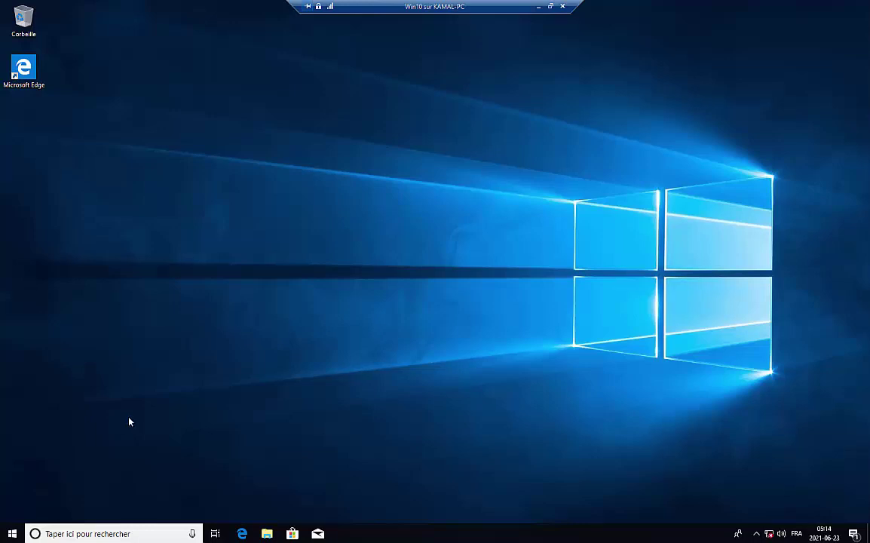
- Minimize the Win10 session and open Hyper-V Manager on the host
left_click(539, 9)
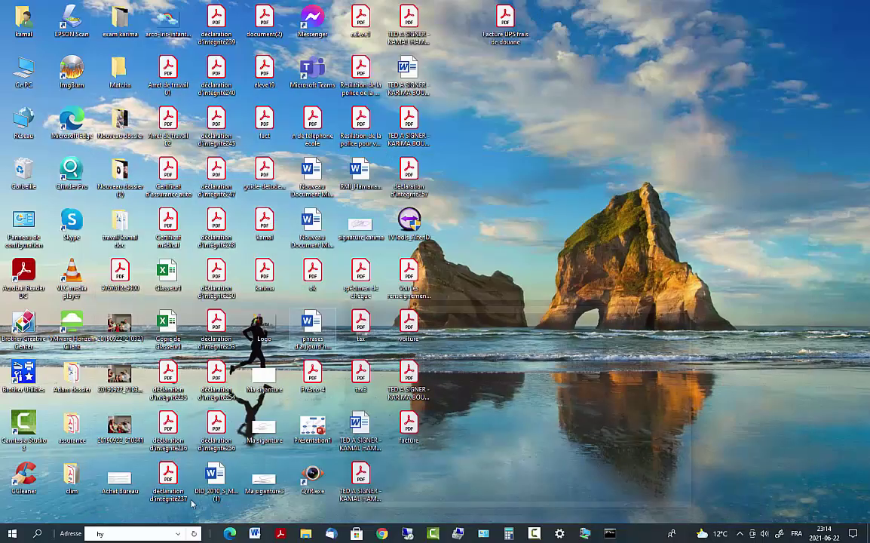
left_click(35, 534)
type("ge")
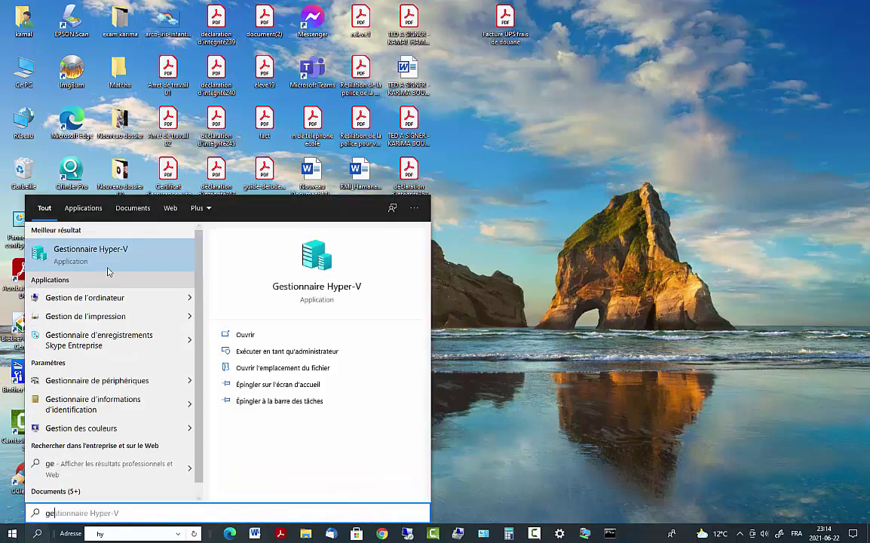
left_click(117, 254)
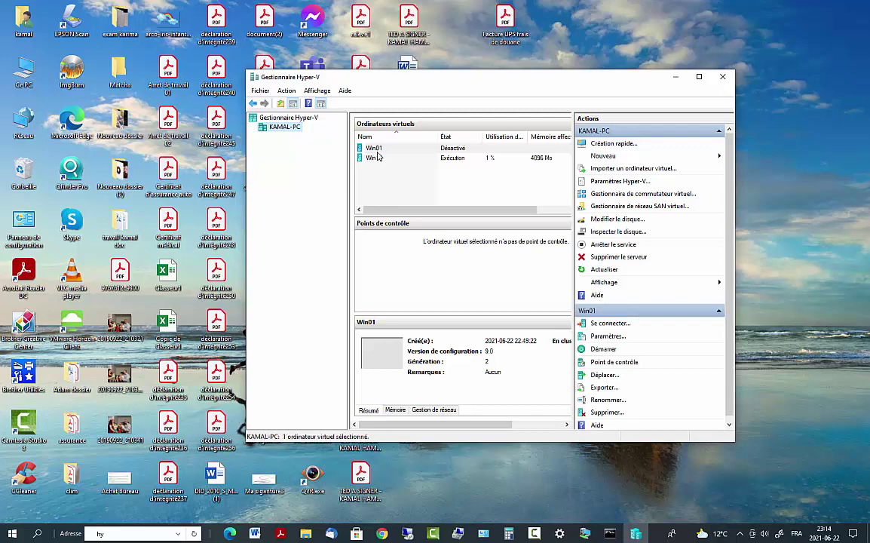
- Connect the Win10 virtual machine's network adapter to the V-Switch virtual switch and apply the settings
right_click(376, 161)
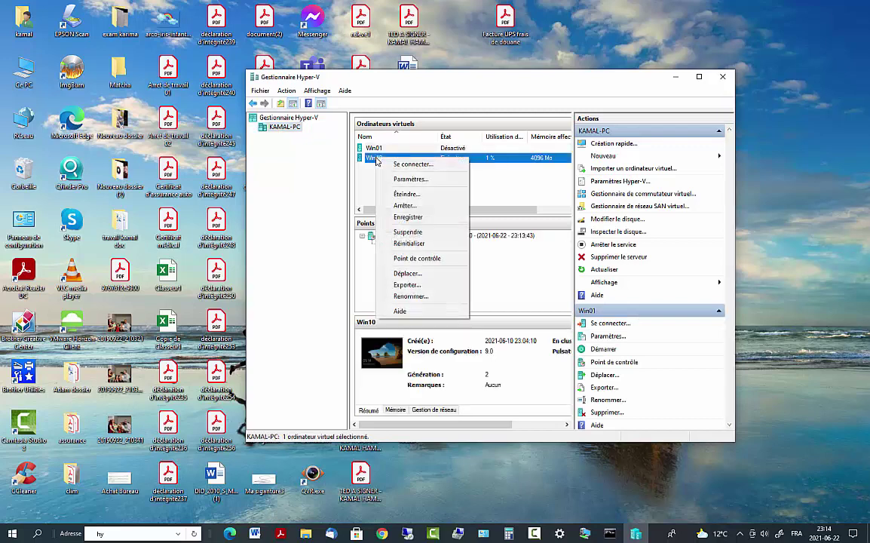
left_click(517, 187)
right_click(377, 160)
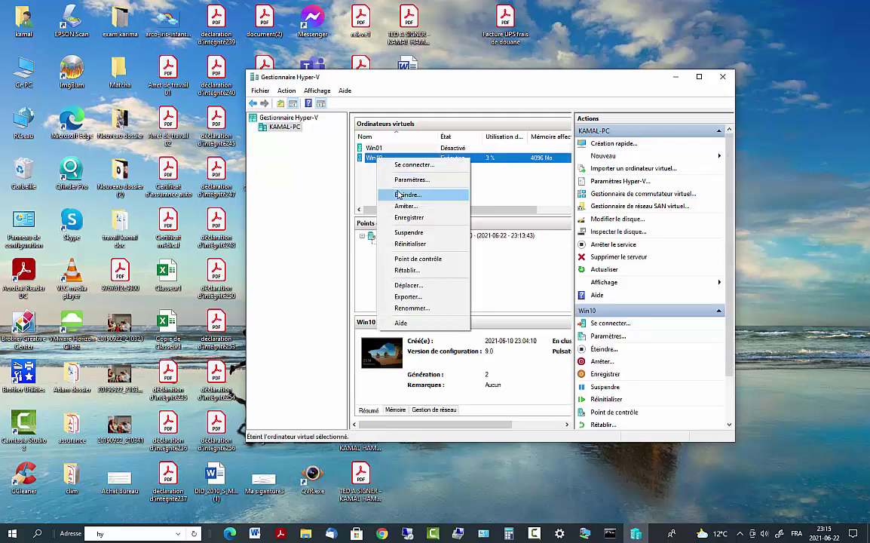
left_click(405, 181)
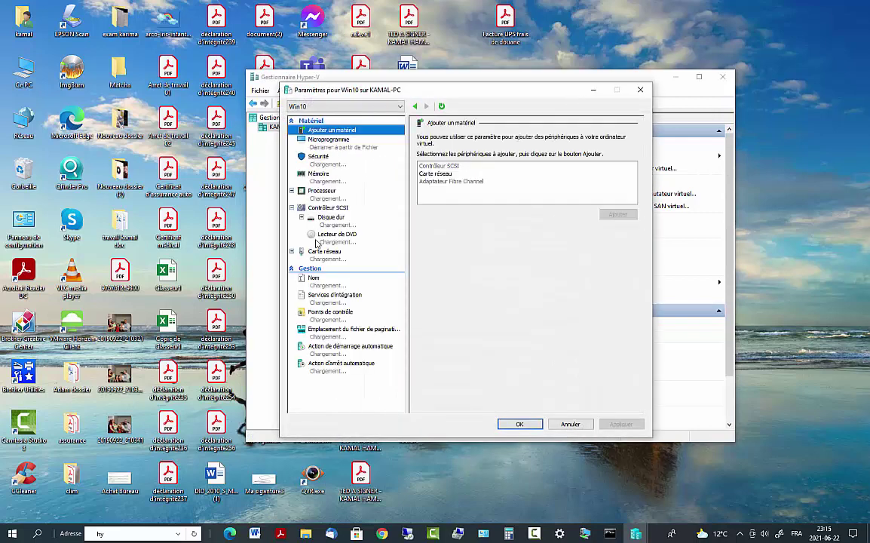
left_click(323, 256)
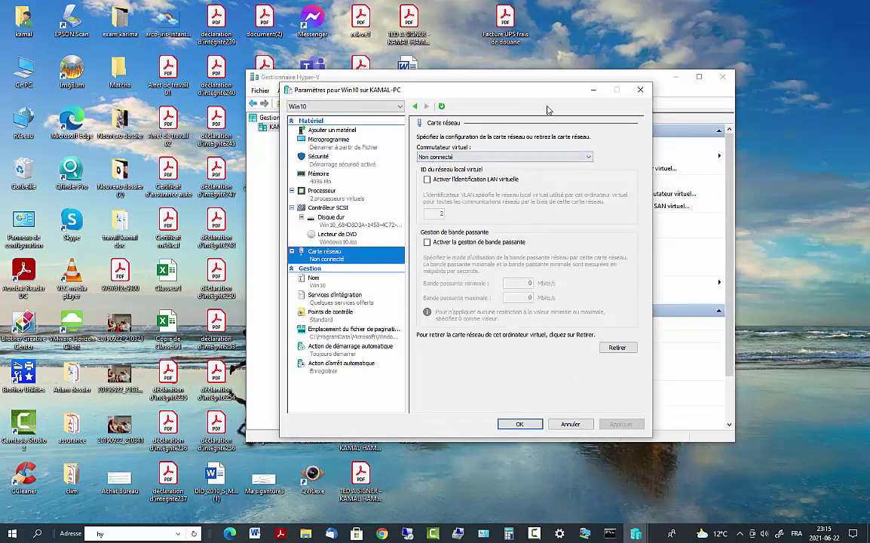
left_click(458, 157)
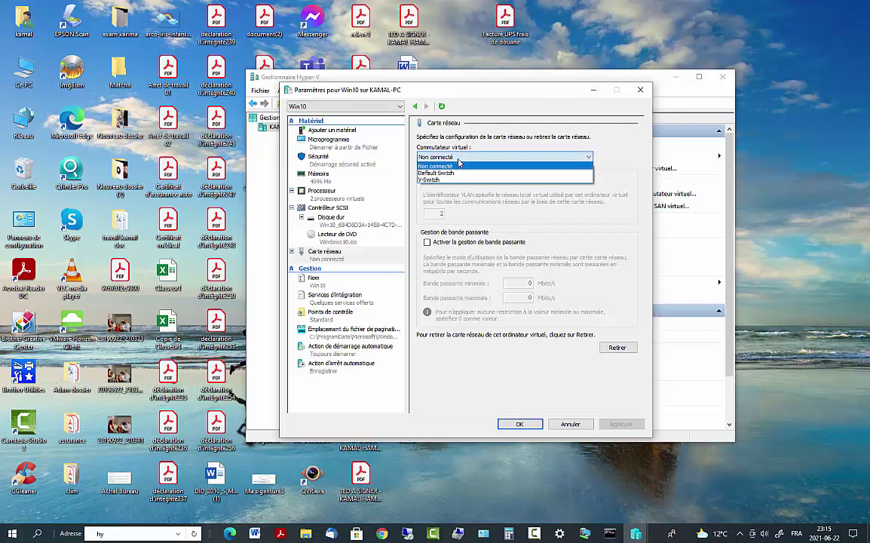
left_click(452, 170)
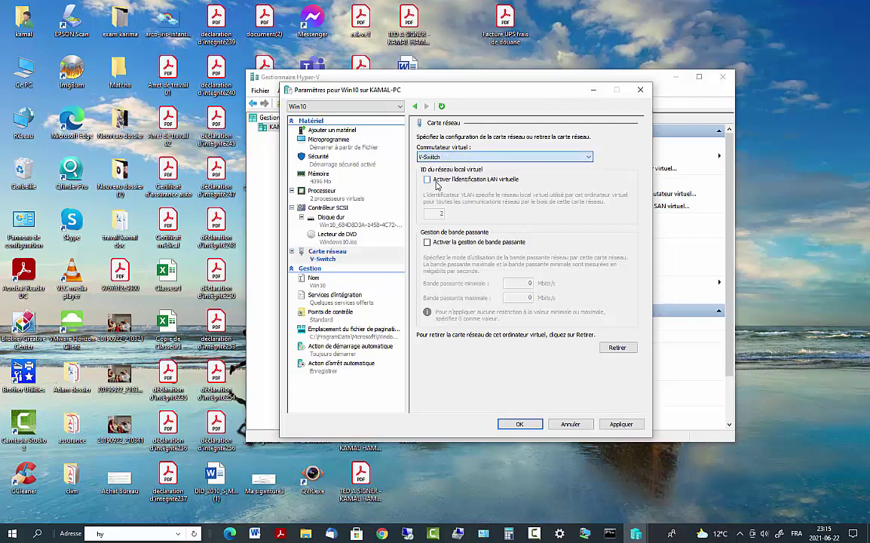
left_click(621, 424)
left_click(520, 423)
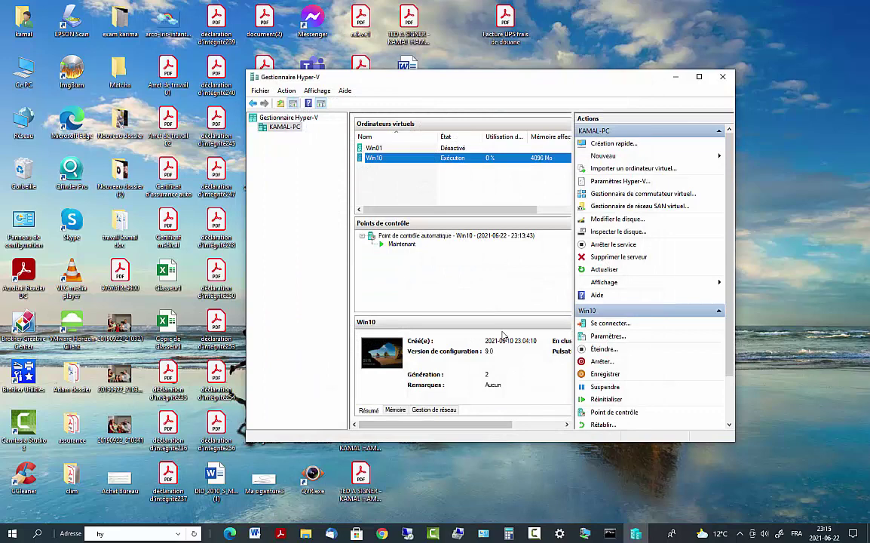
- Delete the Win01 virtual machine from the list of virtual machines
left_click(410, 185)
left_click(375, 149)
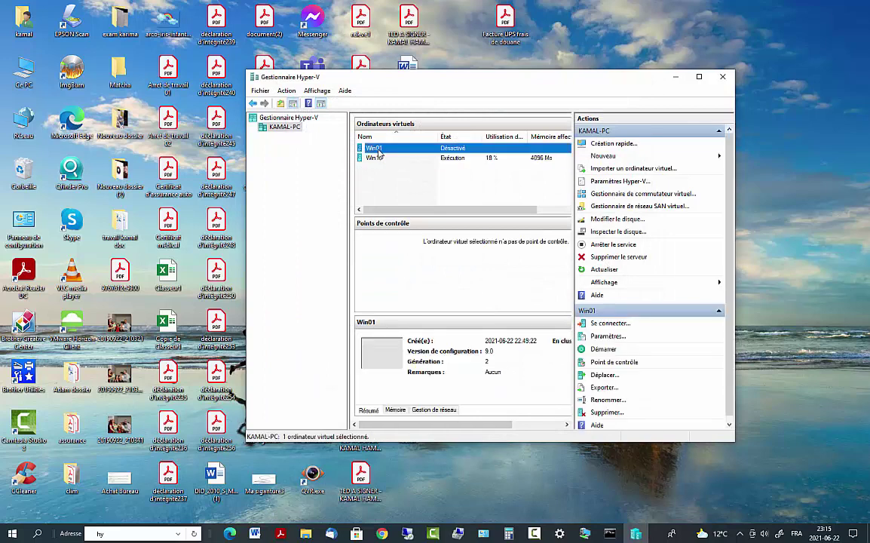
right_click(379, 152)
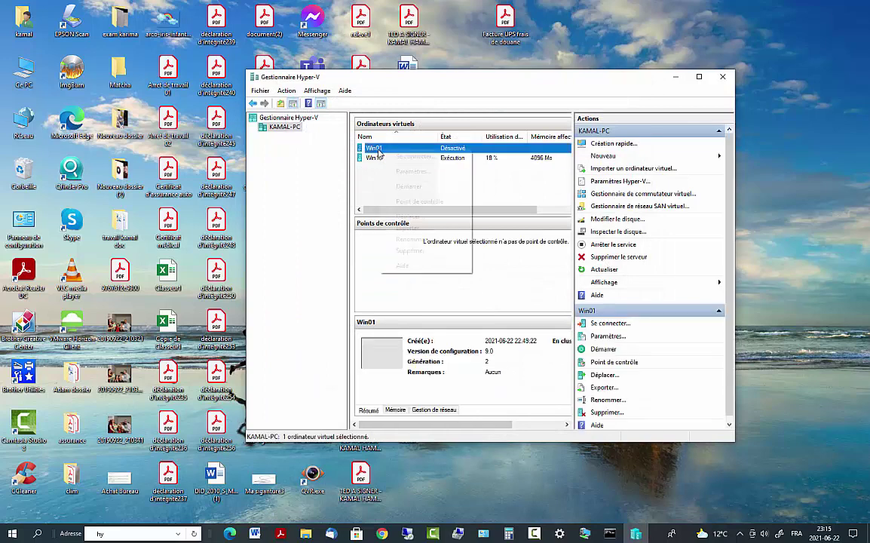
left_click(422, 255)
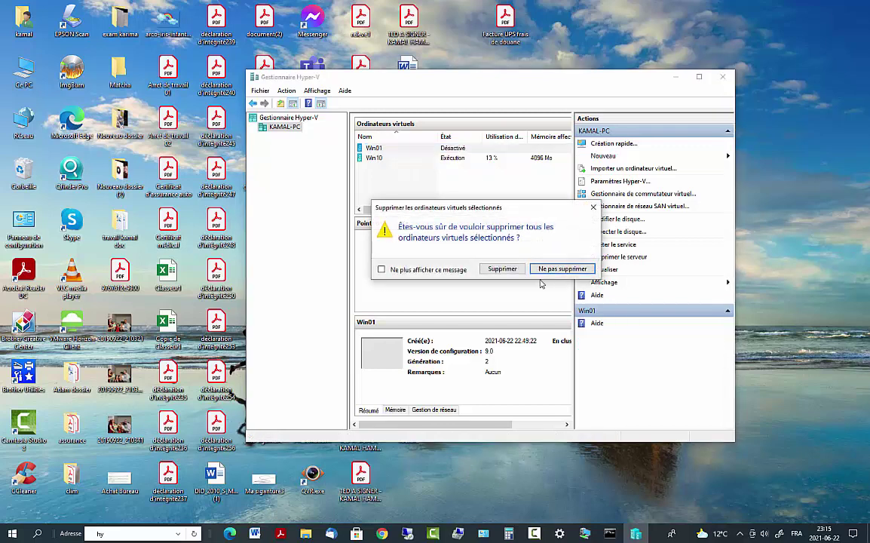
left_click(506, 326)
left_click(395, 159)
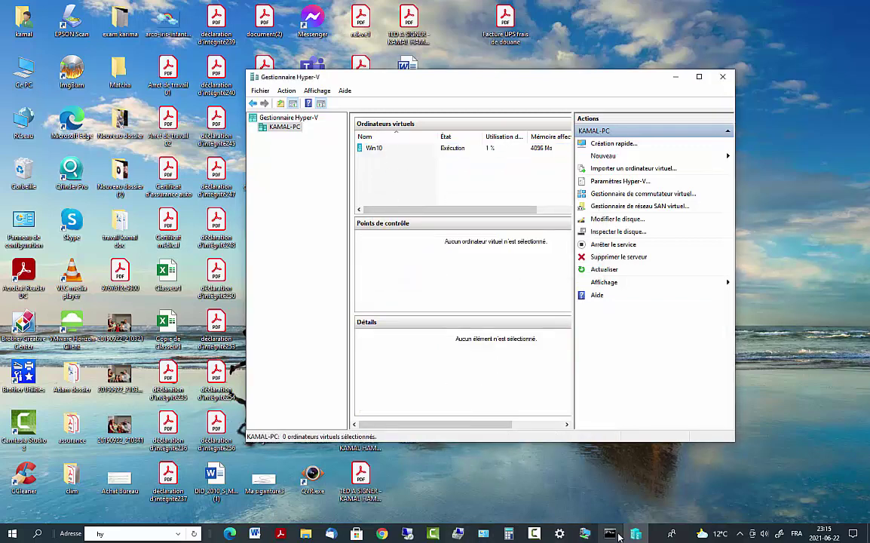
- Return to the Win10 session, open a command prompt and ping the host at 192.168.2.103
left_click(590, 536)
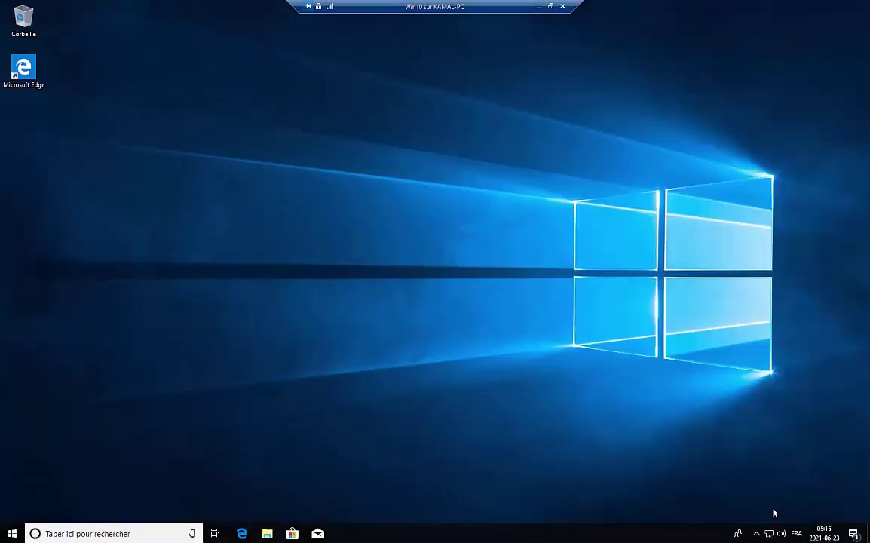
left_click(122, 533)
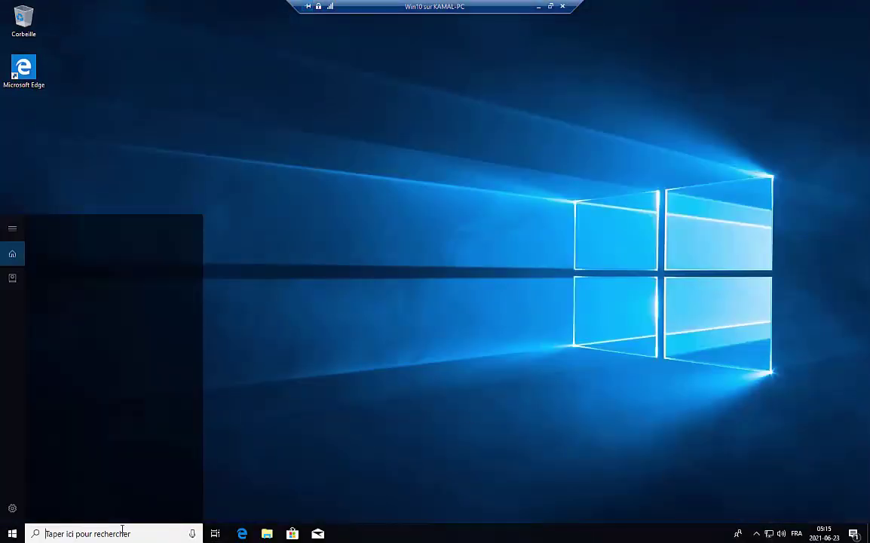
type("cmd")
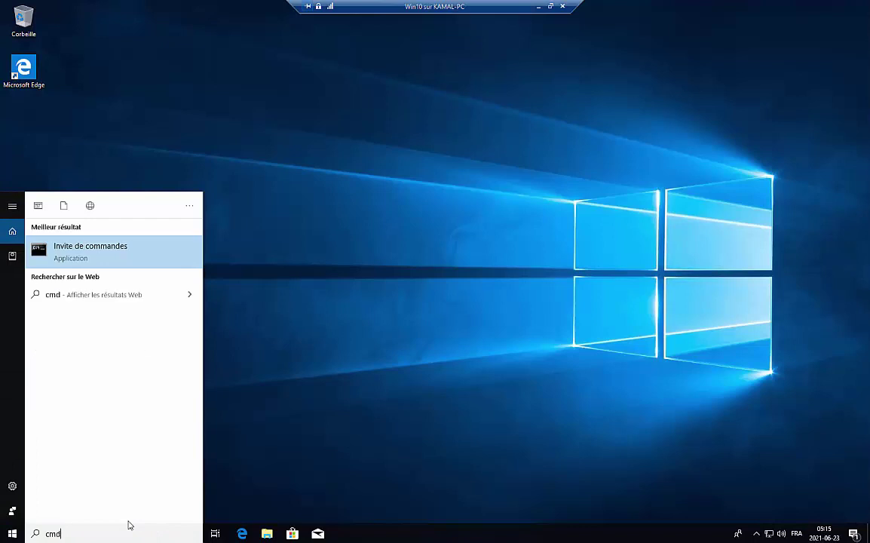
key("Return")
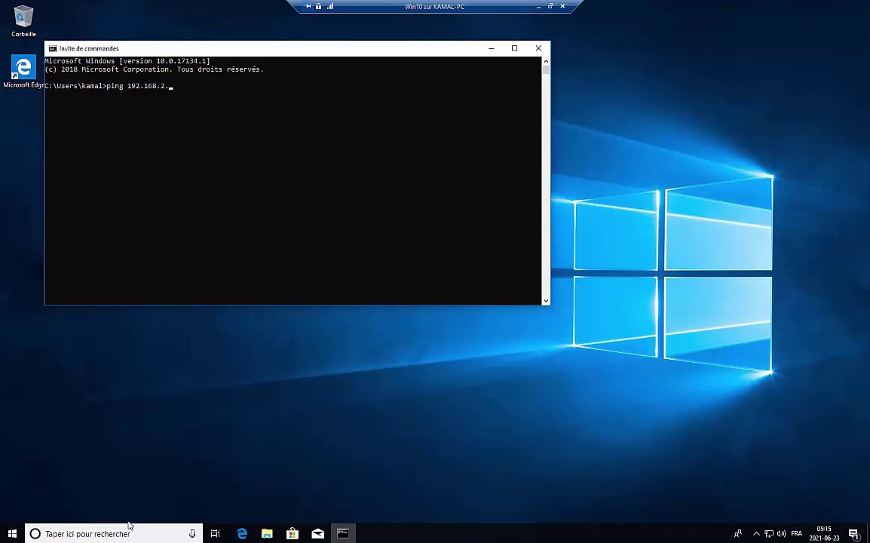
type("ping 192.168.2.103")
key("Return")
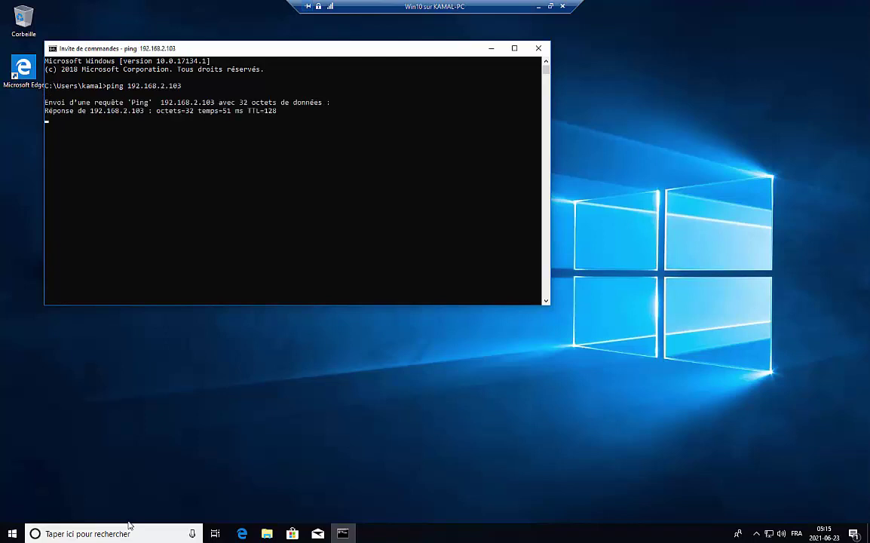
- Minimize the Win10 session, clear the pending command in the host's command prompt and ping Win10 at 192.168.2.71
left_click(539, 7)
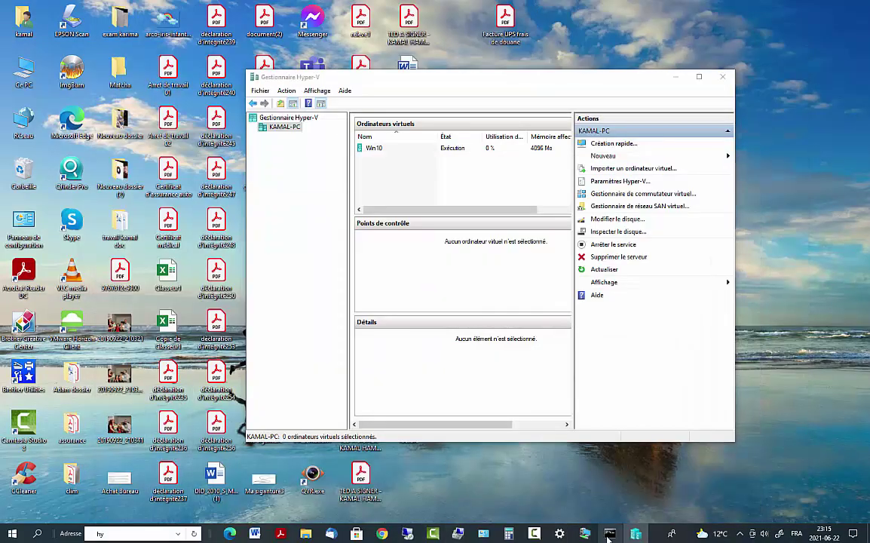
key("alt+Tab")
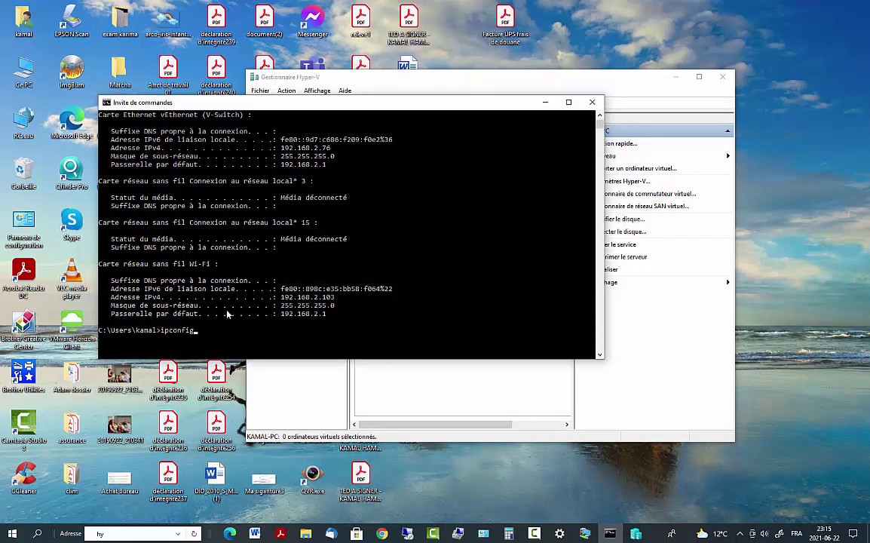
left_click(208, 332)
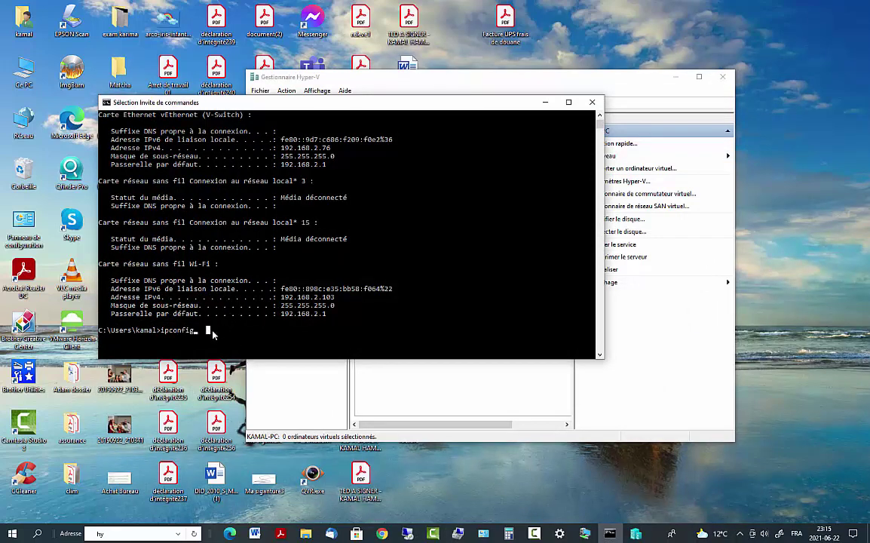
right_click(215, 334)
key("BackSpace")
key("BackSpace")
key("BackSpace")
key("BackSpace")
key("BackSpace")
key("BackSpace")
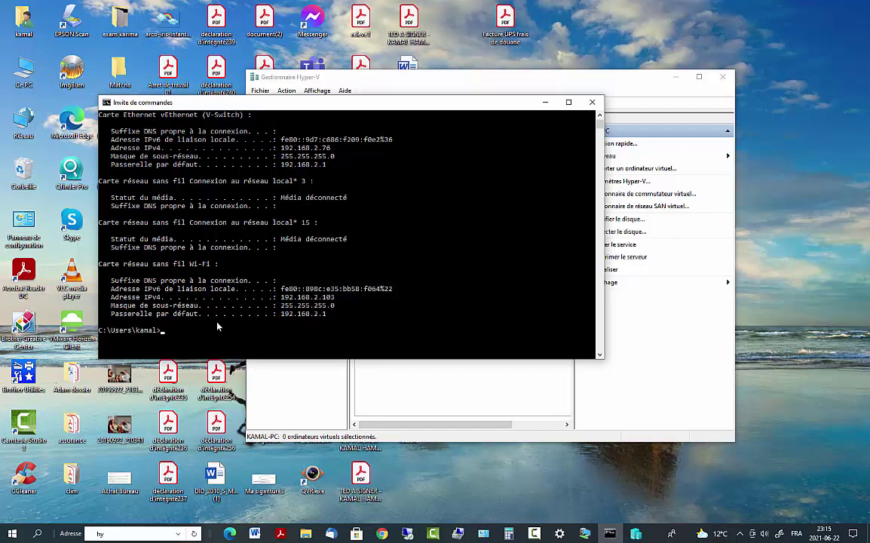
type("ping 192.168.2.71")
key("Return")
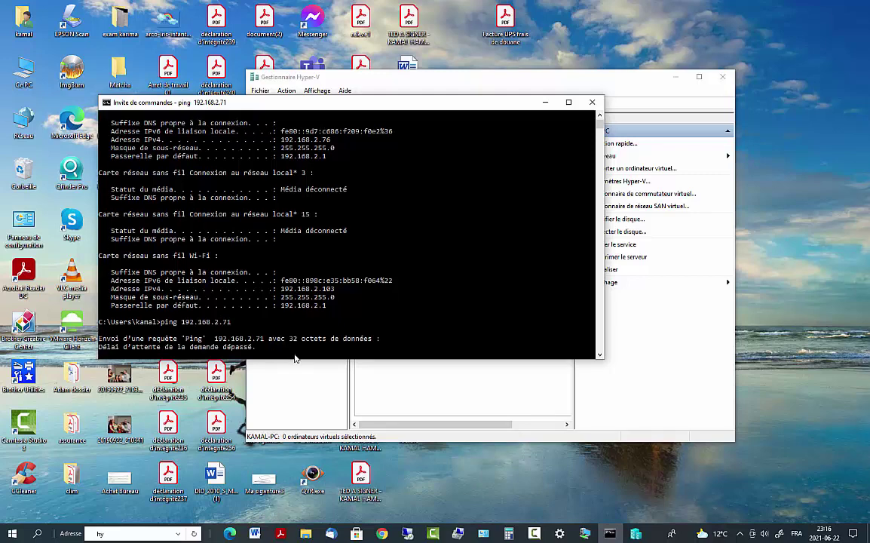
- Return to the Win10 session and check its IP configuration with ipconfig in the command prompt
left_click(585, 534)
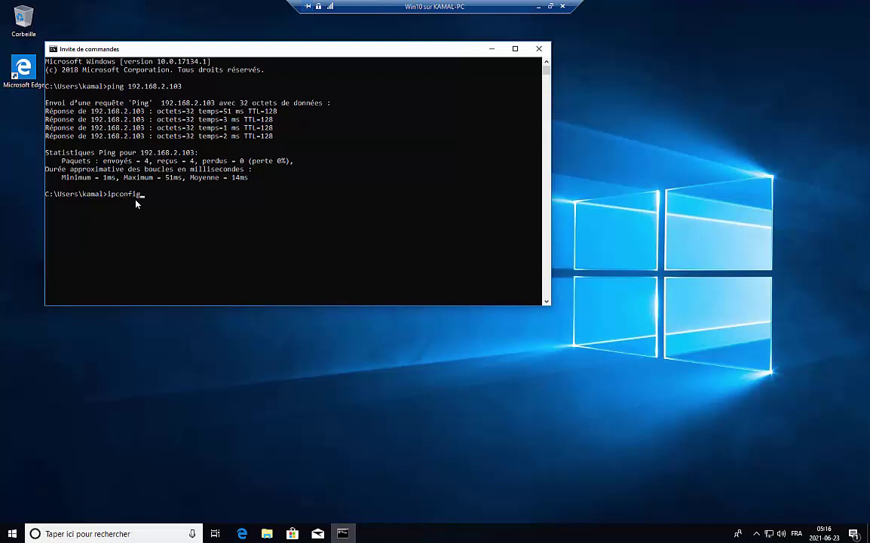
key("Return")
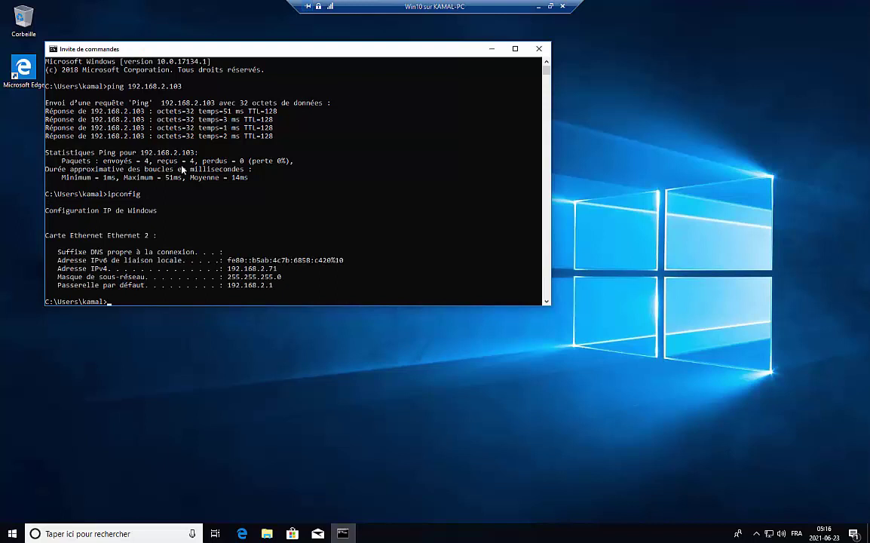
left_click(329, 235)
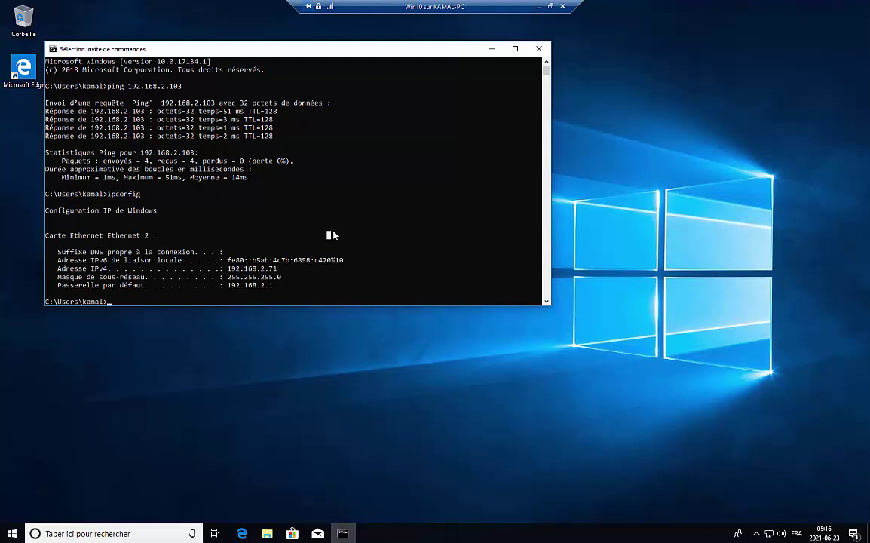
- Open the Windows Defender security dashboard in the Win10 virtual machine
left_click(756, 533)
right_click(748, 514)
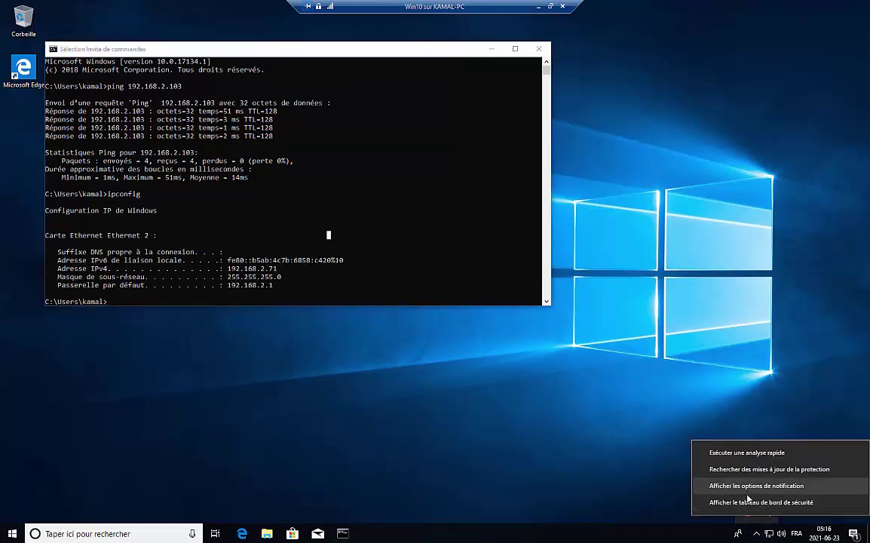
left_click(749, 502)
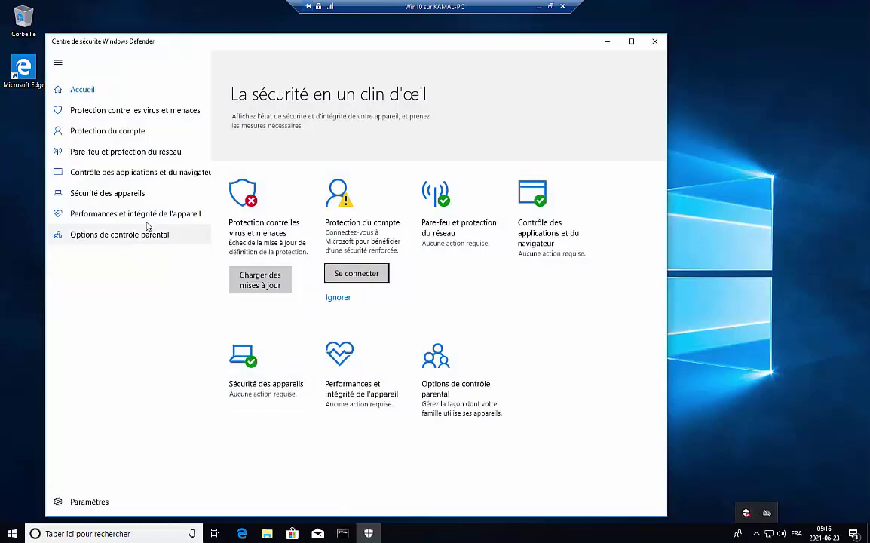
- Turn off the Windows Defender firewall for the public network in Win10 and return to its command prompt
left_click(102, 149)
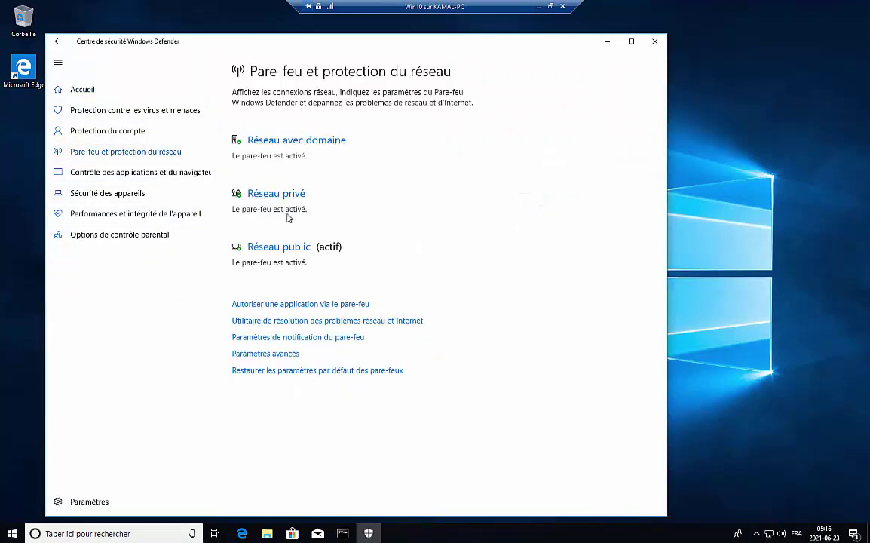
left_click(258, 249)
left_click(256, 254)
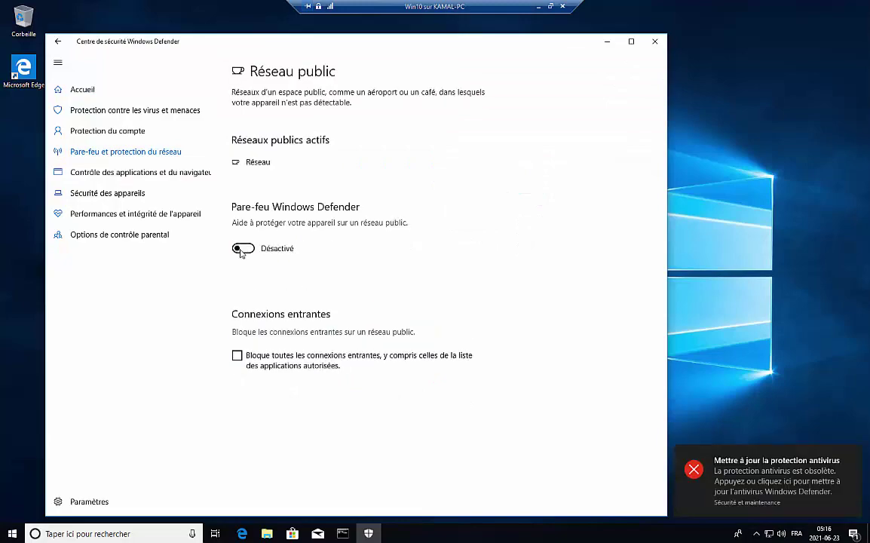
left_click(369, 337)
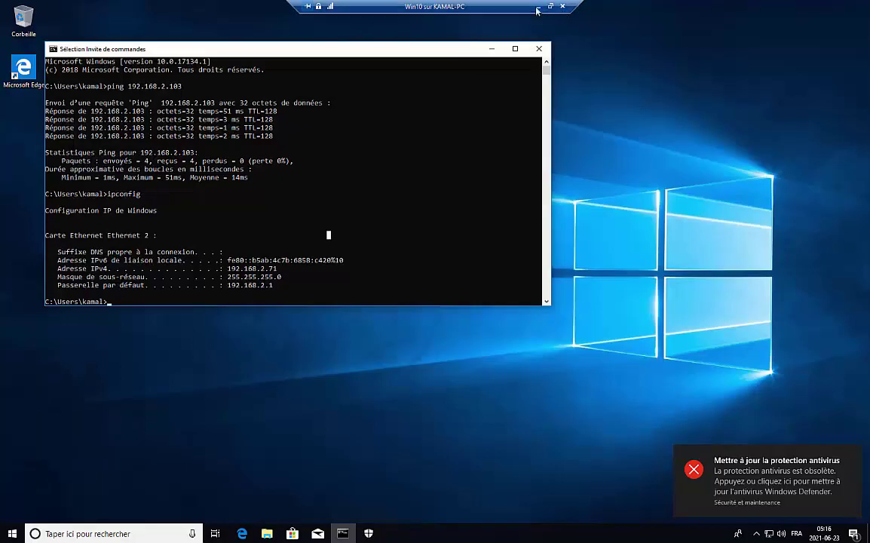
- Minimize the Win10 session, repeat the ping to 192.168.2.71 from the host's command prompt and minimize that window
left_click(550, 6)
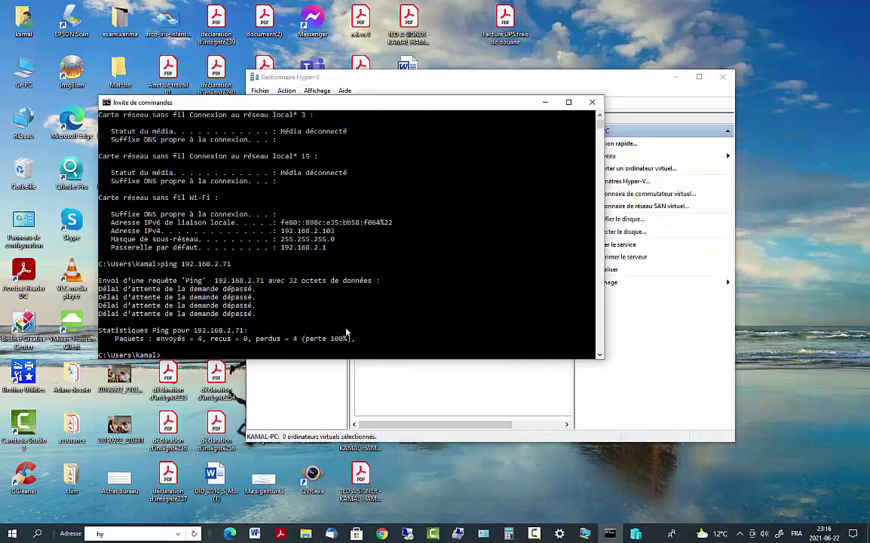
key("Up")
key("Return")
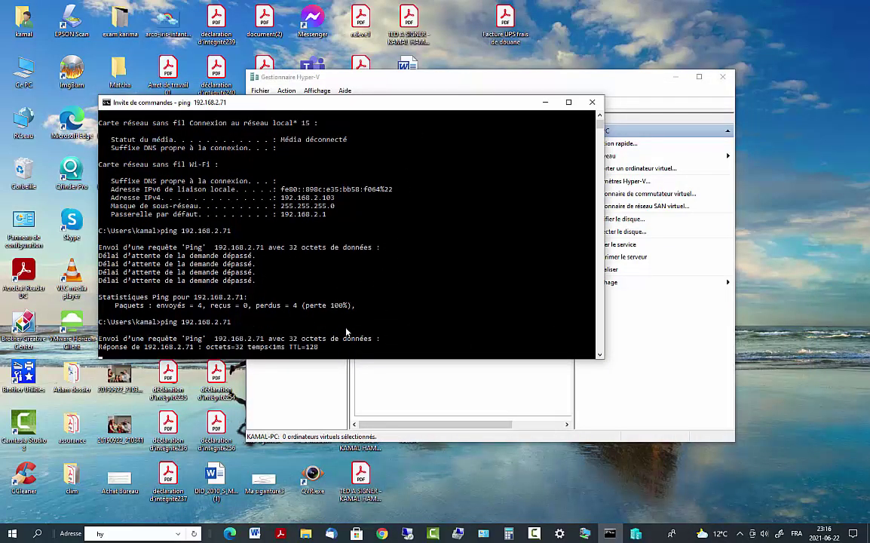
left_click(554, 106)
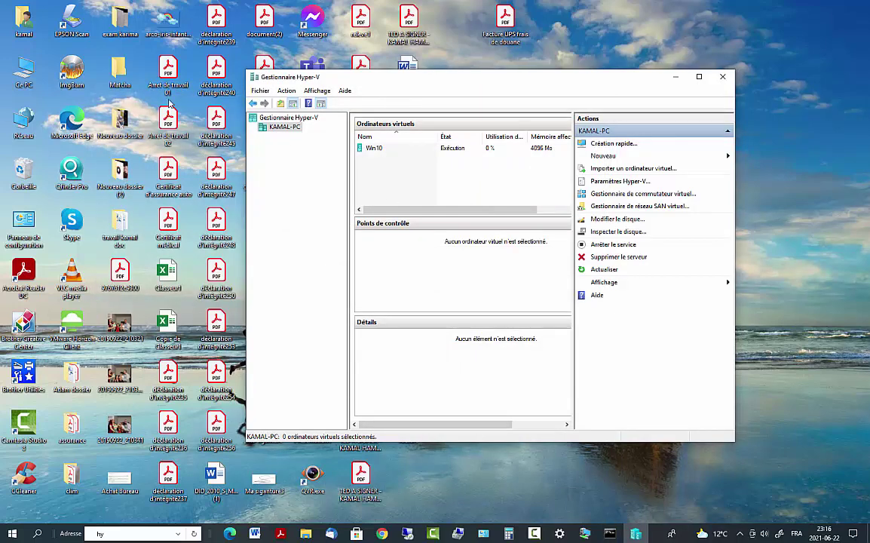
- Open the Win10 virtual machine's settings and review its hardware: added devices, firmware, memory, processor, DVD drive and hard disk
right_click(374, 148)
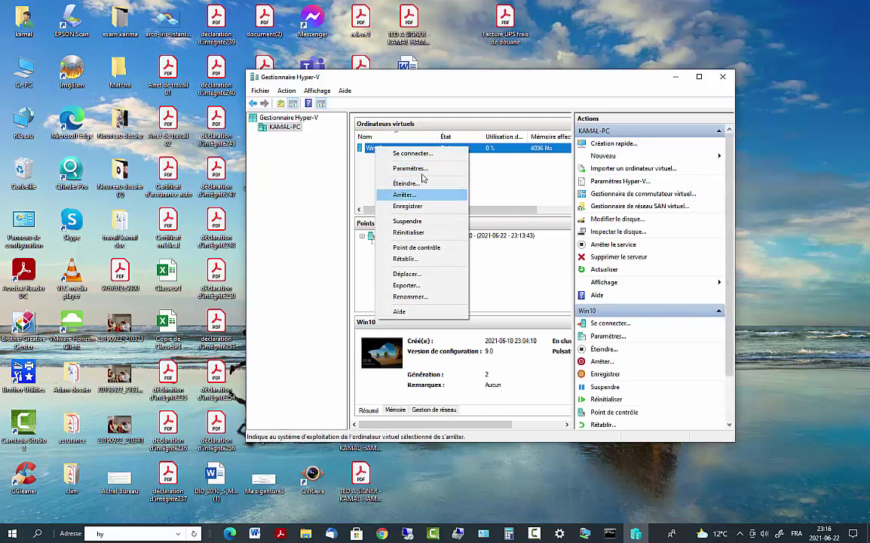
left_click(379, 167)
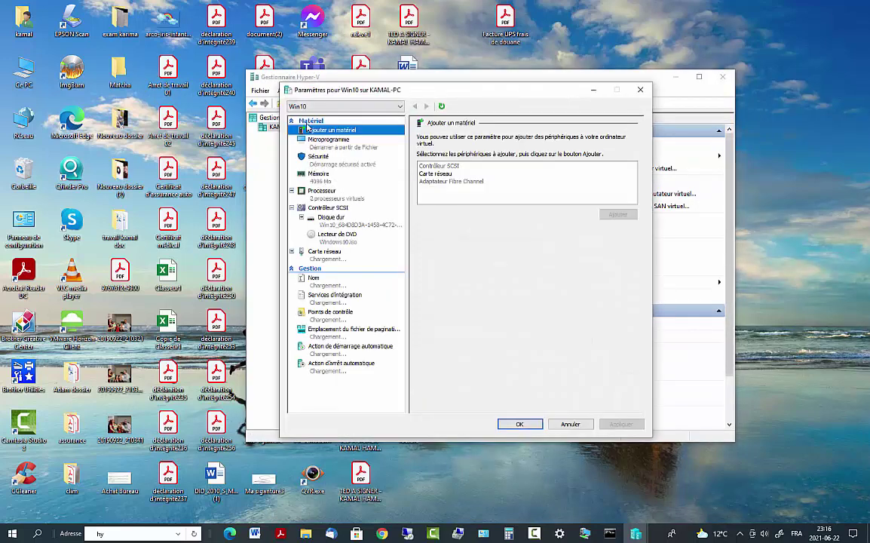
left_click(333, 138)
left_click(332, 130)
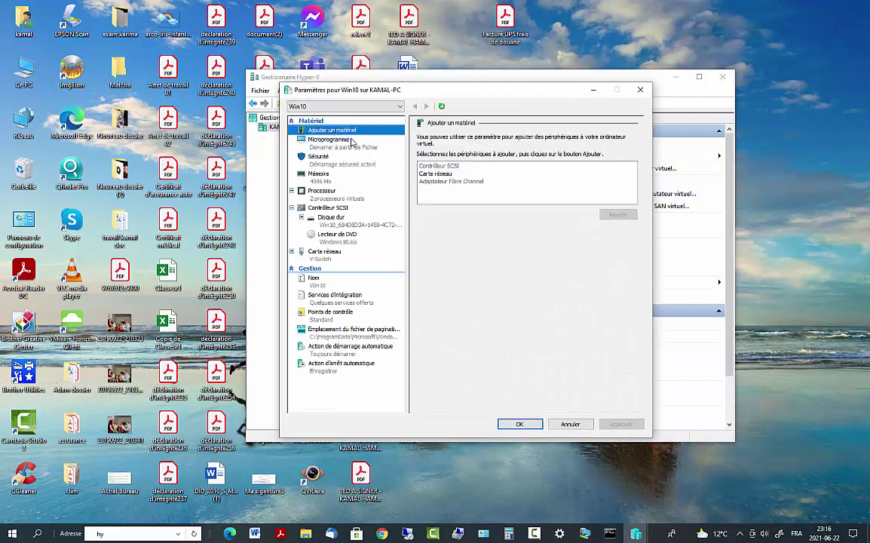
left_click(445, 174)
left_click(316, 140)
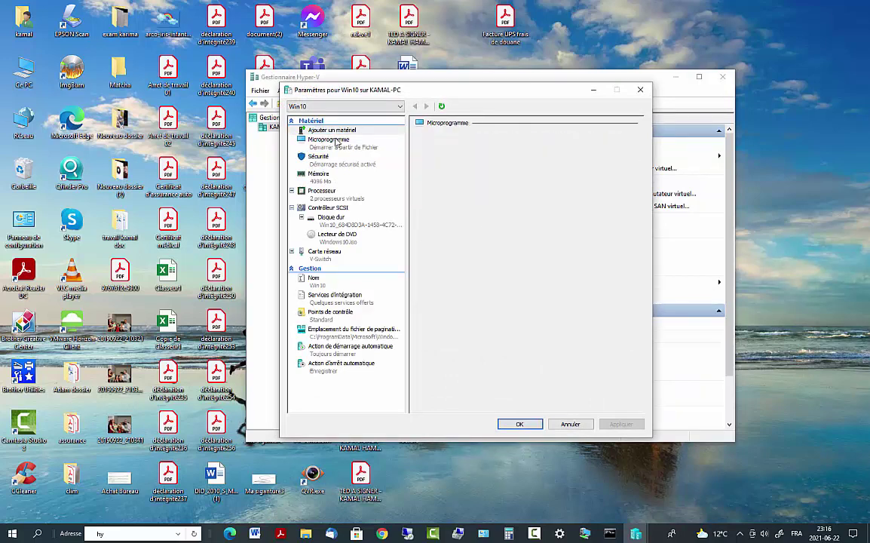
left_click(309, 175)
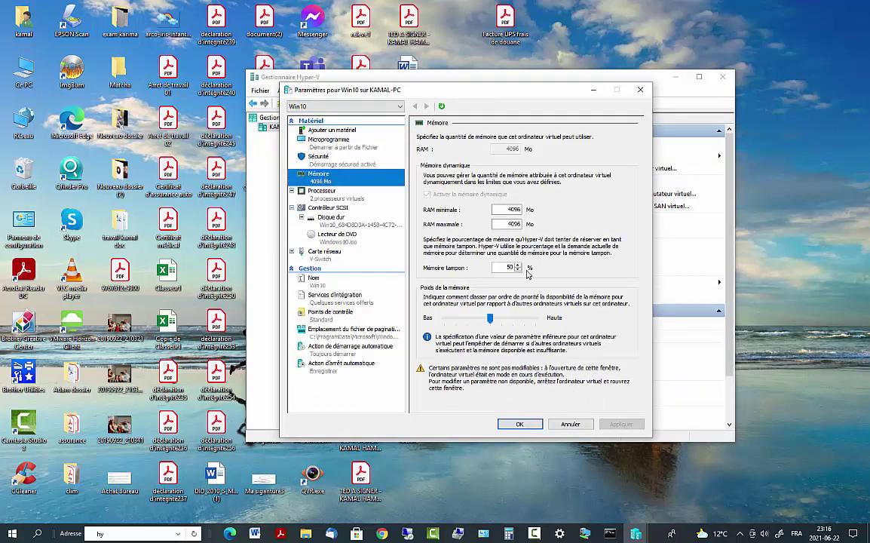
left_click(322, 192)
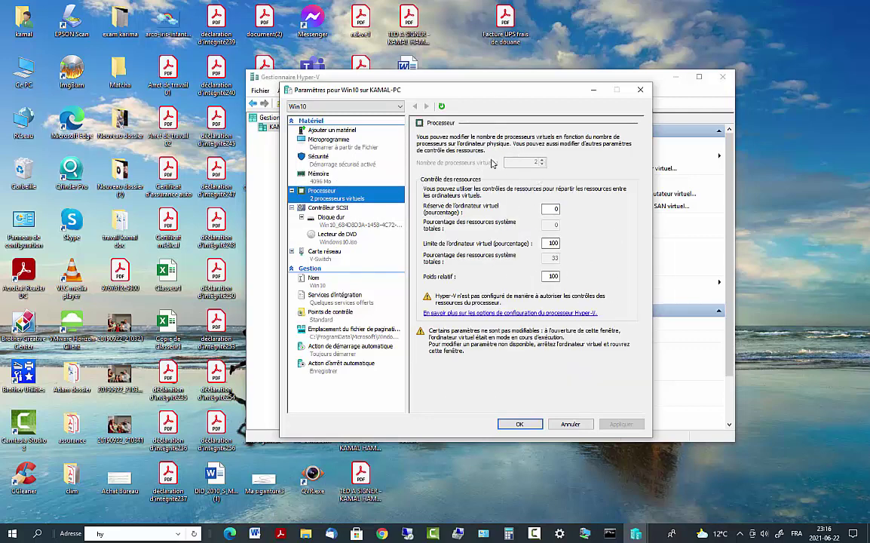
left_click(325, 236)
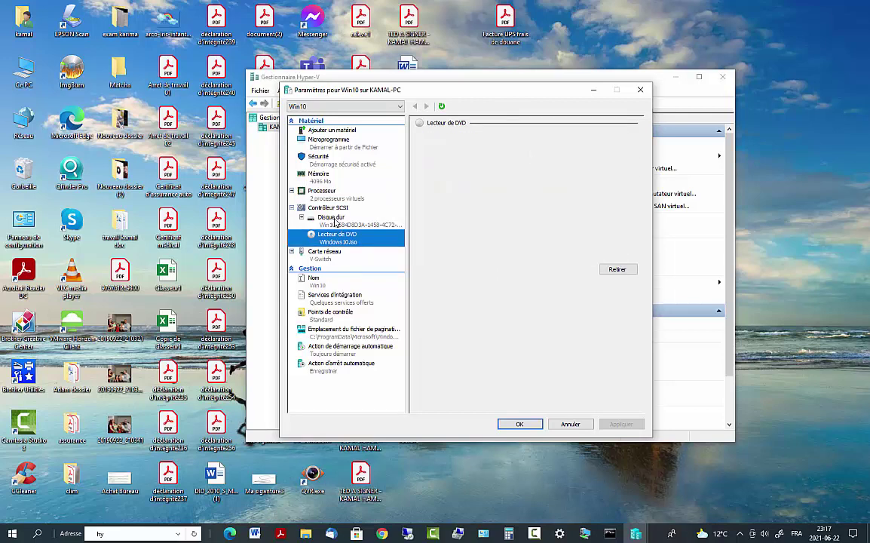
left_click(336, 221)
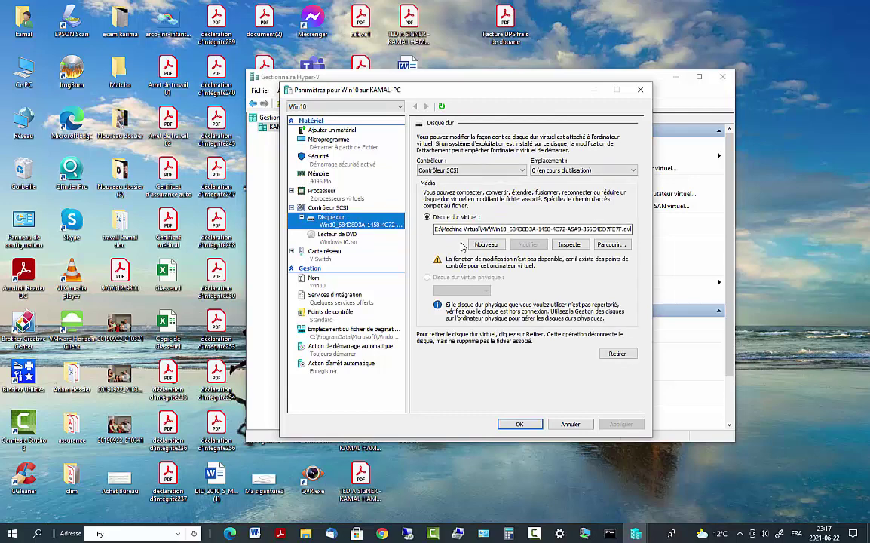
- Review Win10's management settings for name, checkpoints, paging file location and automatic start action, and close the settings
left_click(315, 279)
left_click(329, 315)
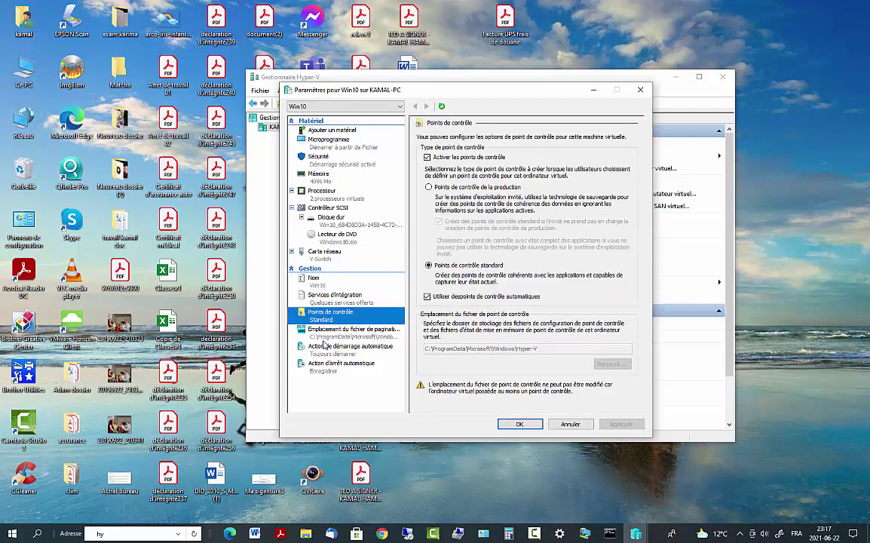
left_click(328, 332)
left_click(329, 351)
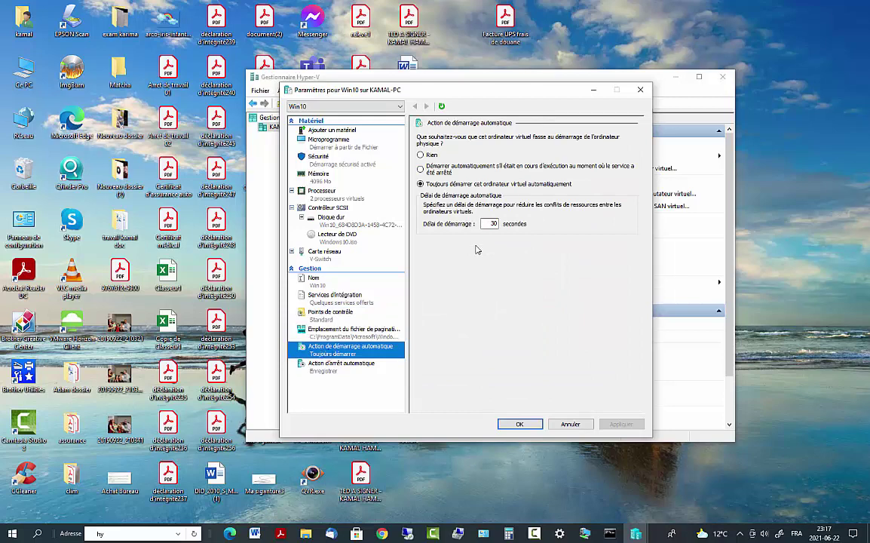
left_click(519, 424)
- Reopen the Win10 virtual machine's settings and check the file path of its virtual hard disk
right_click(378, 150)
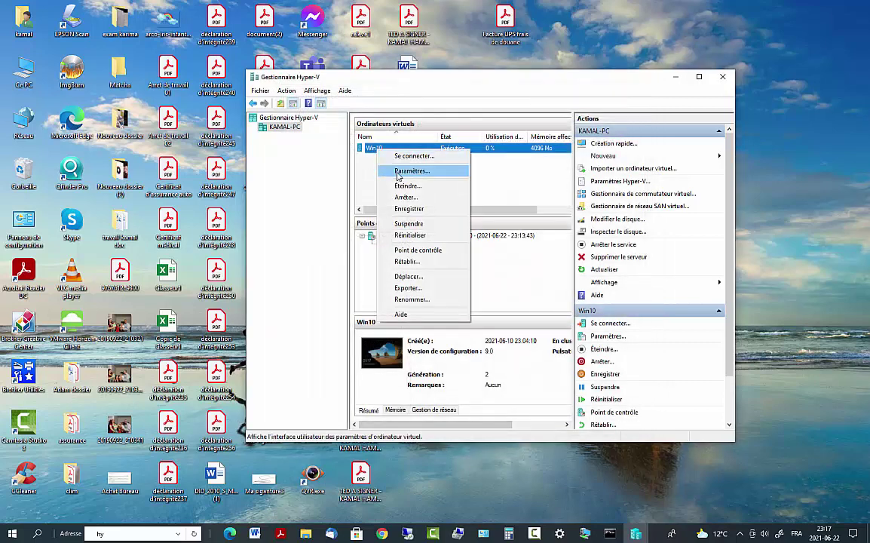
left_click(403, 170)
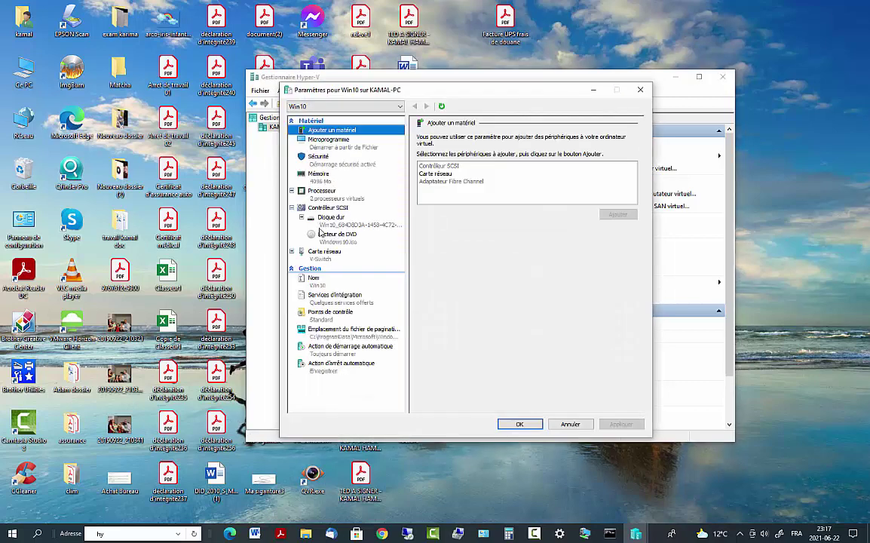
left_click(321, 225)
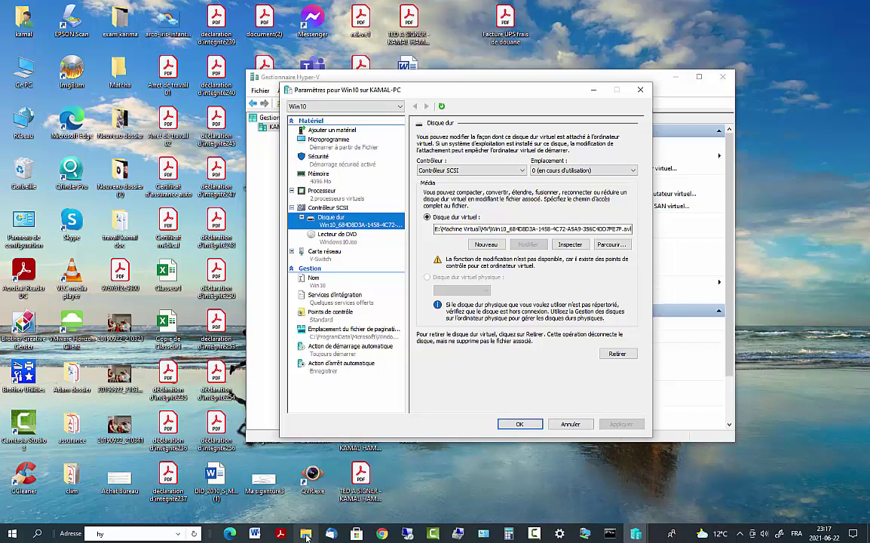
- Browse in File Explorer to the Win01 folder under Machine Virtual on drive E: and delete the Win01 disk image
key("super+e")
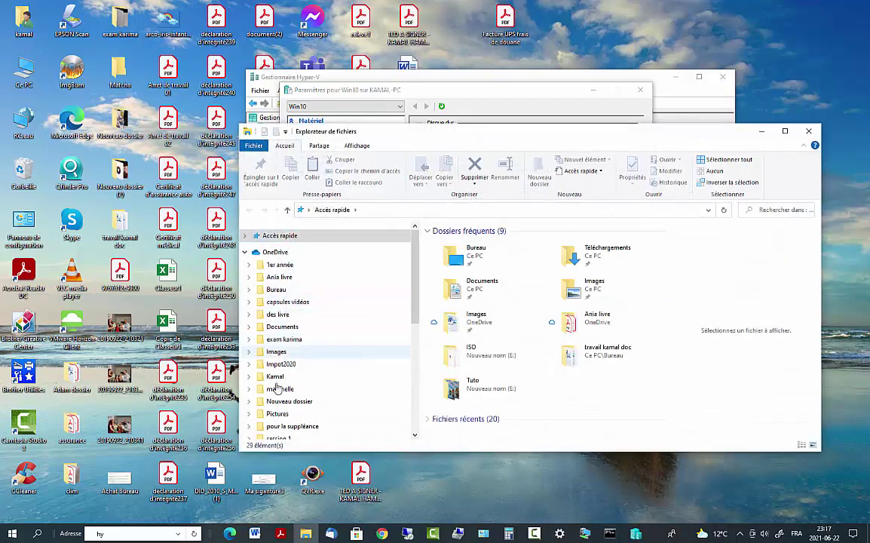
scroll(332, 422, "down", 3)
scroll(286, 418, "down", 3)
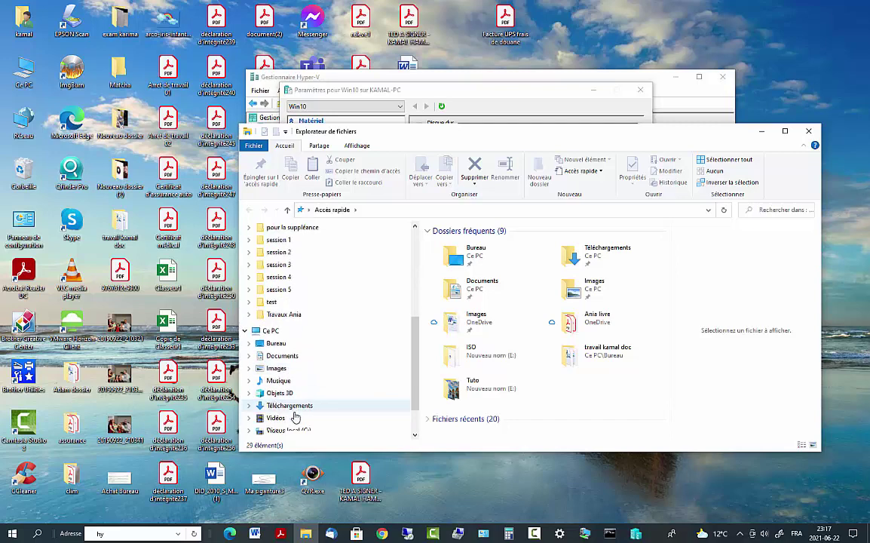
left_click(284, 419)
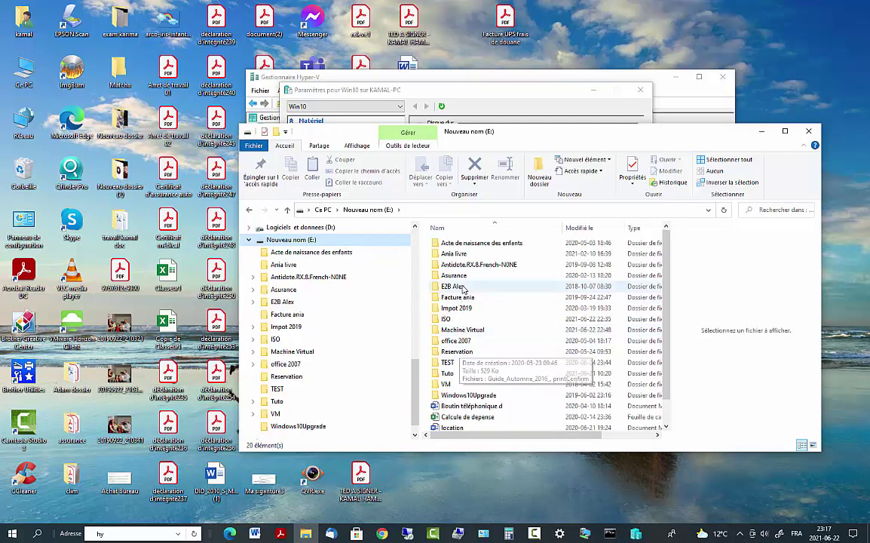
double_click(463, 331)
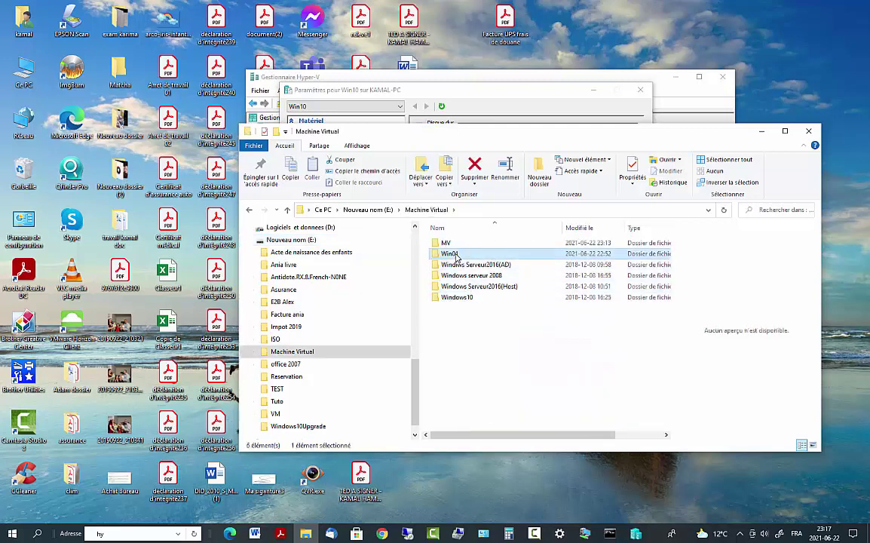
double_click(455, 257)
left_click(455, 244)
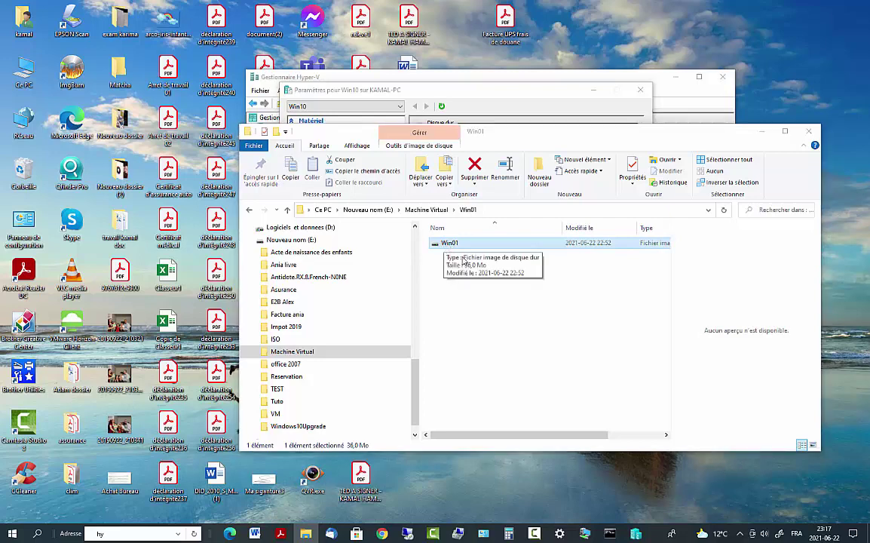
key("Delete")
- Examine the Win10 disk image and .avhdx file in the MV folder, and close File Explorer and the Win10 settings
left_click(249, 211)
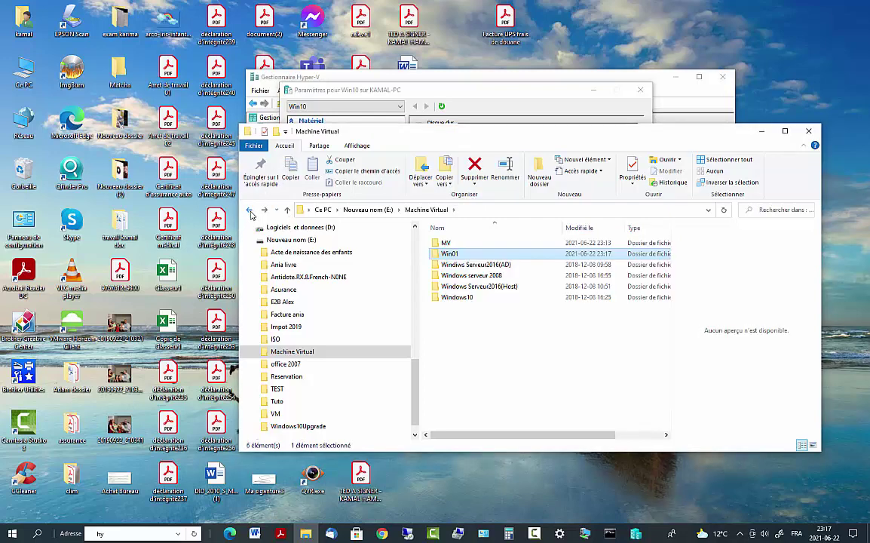
double_click(448, 243)
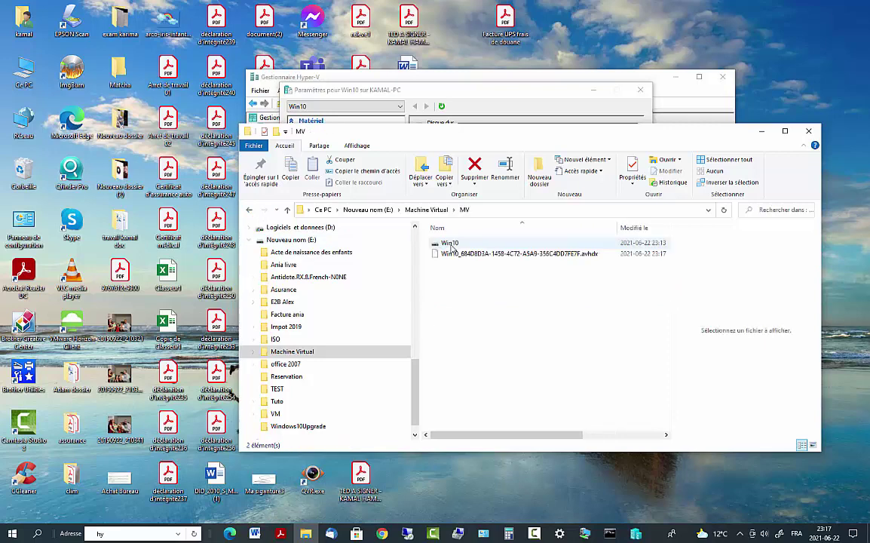
left_click(457, 254)
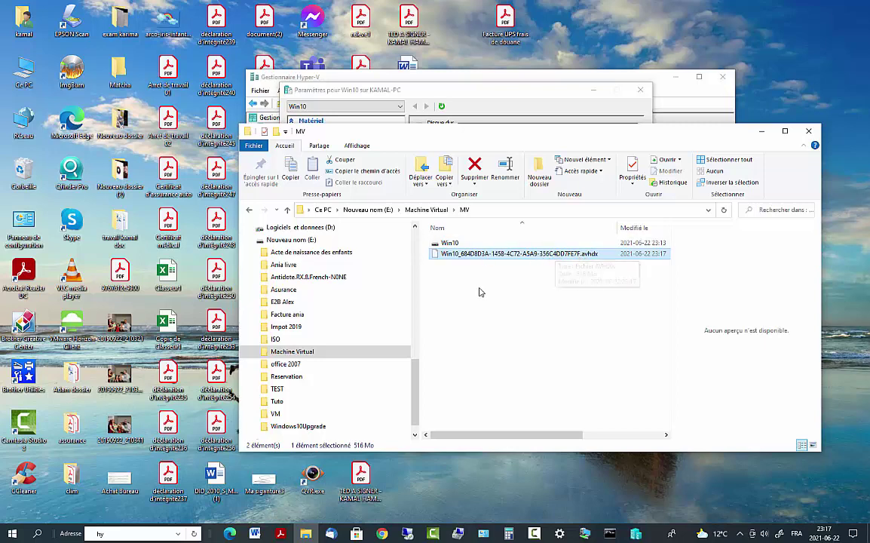
left_click(509, 276)
left_click_drag(603, 269, 442, 218)
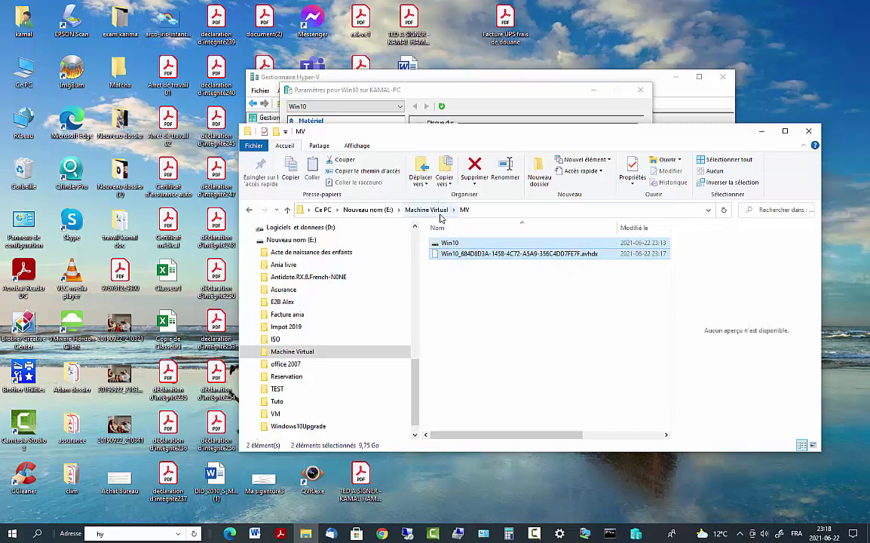
left_click(452, 298)
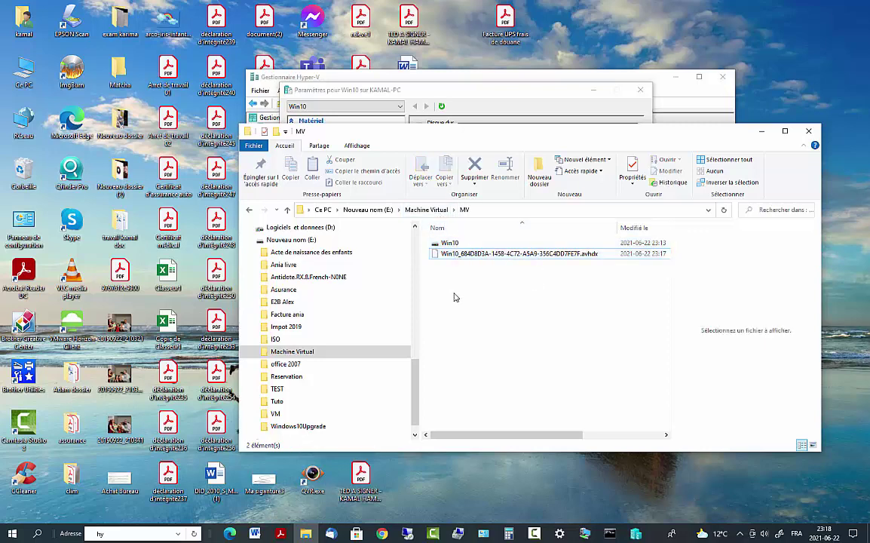
left_click(810, 132)
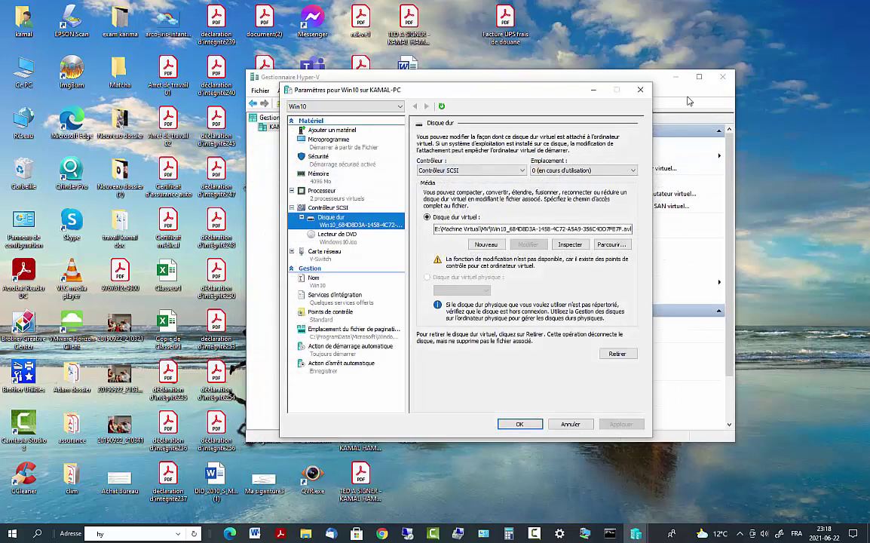
left_click(578, 79)
left_click(502, 188)
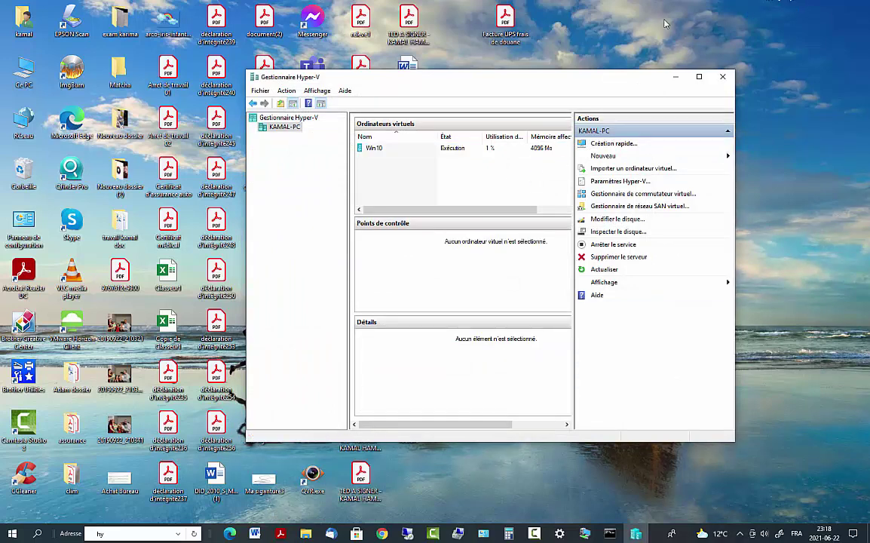
right_click(615, 35)
left_click(592, 20)
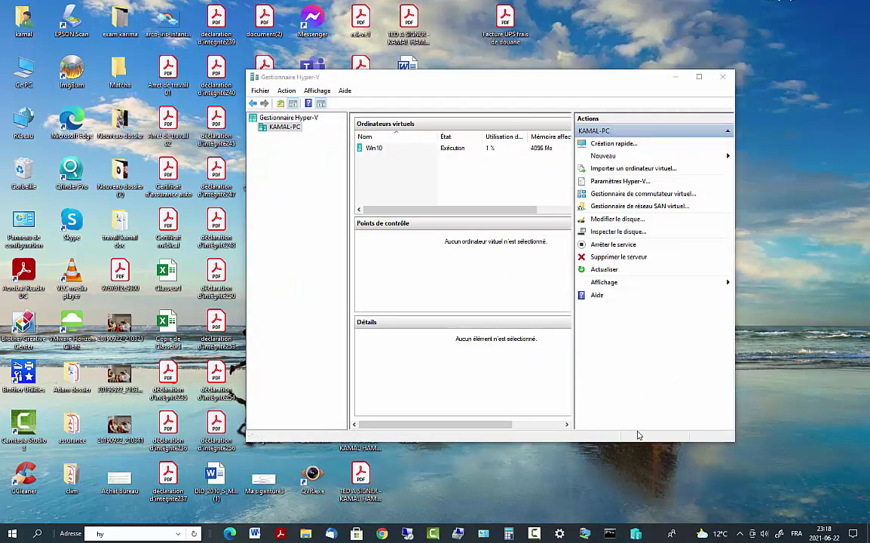
left_click(610, 533)
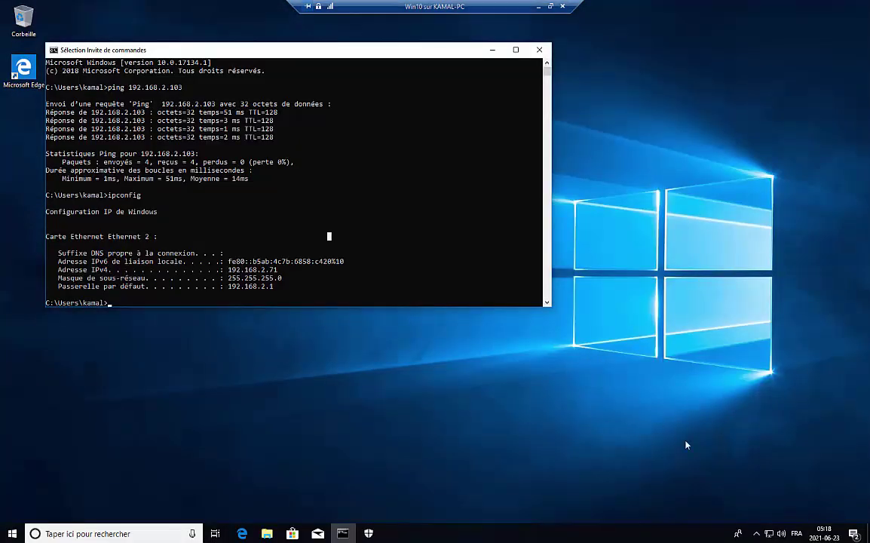
left_click(541, 6)
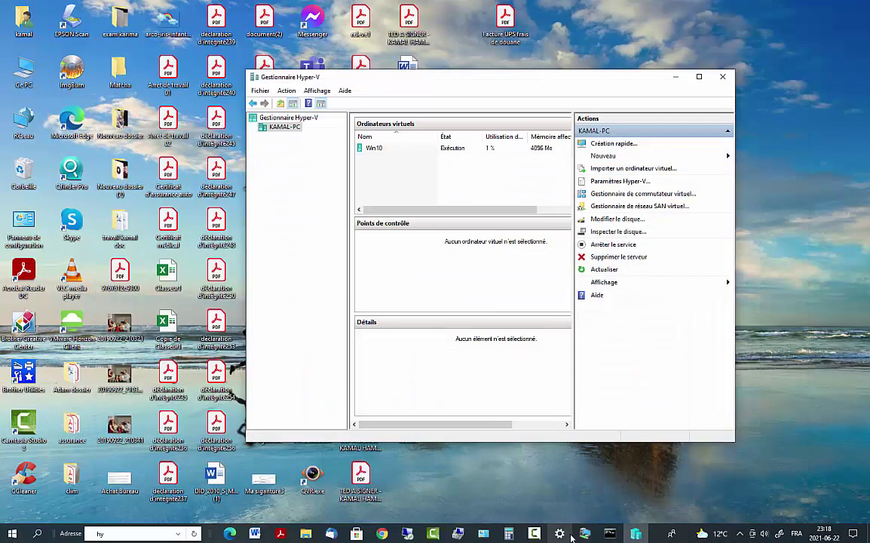
left_click(562, 534)
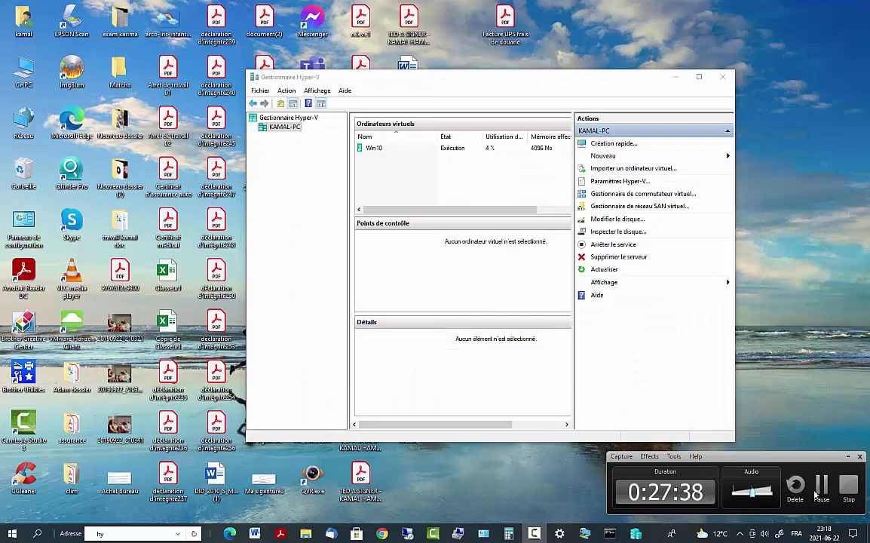